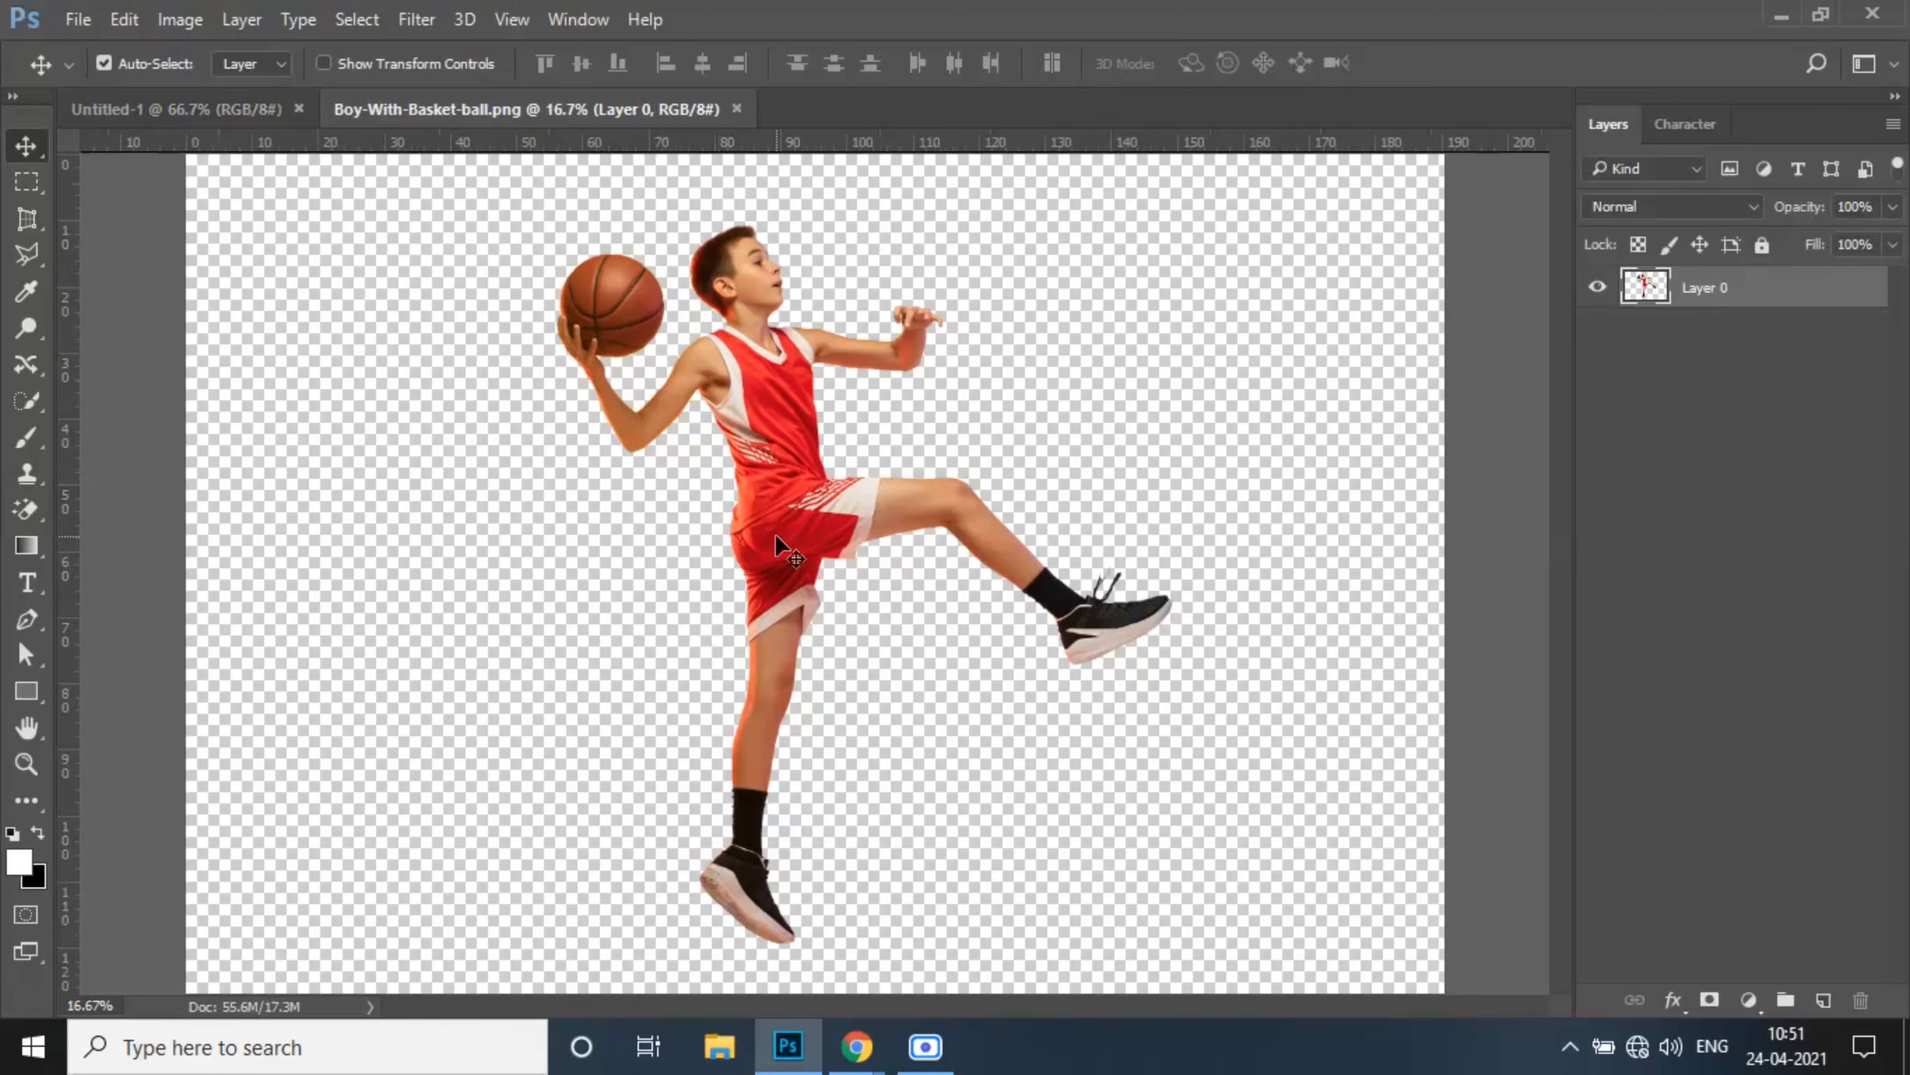
Bring the basketball boy image into the Untitled-1 document and convert its layer to a smart object
{"action": "mouse_move", "coordinate": [766, 537]}
{"action": "left_mouse_down"}
{"action": "mouse_move", "coordinate": [226, 194]}
{"action": "mouse_move", "coordinate": [195, 106]}
{"action": "mouse_move", "coordinate": [754, 539]}
{"action": "left_mouse_up"}
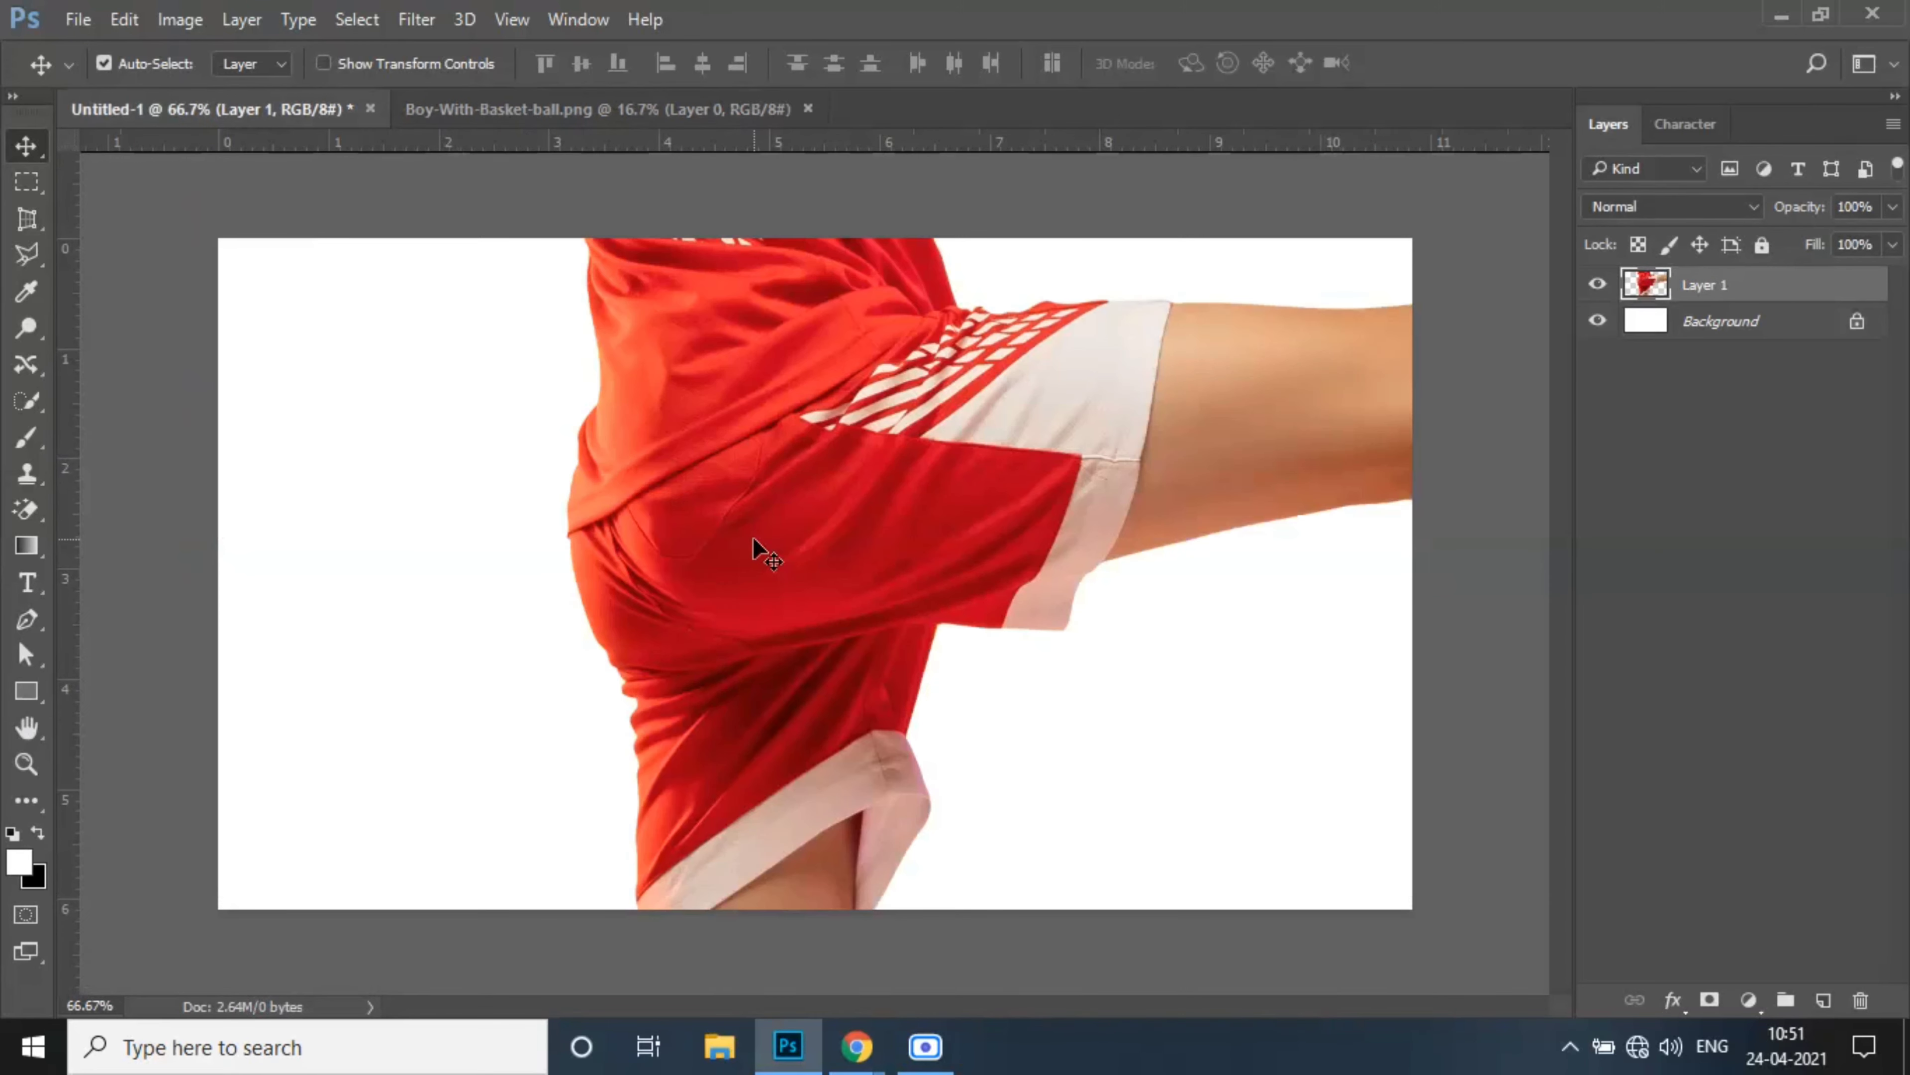
{"action": "right_click", "coordinate": [1706, 283]}
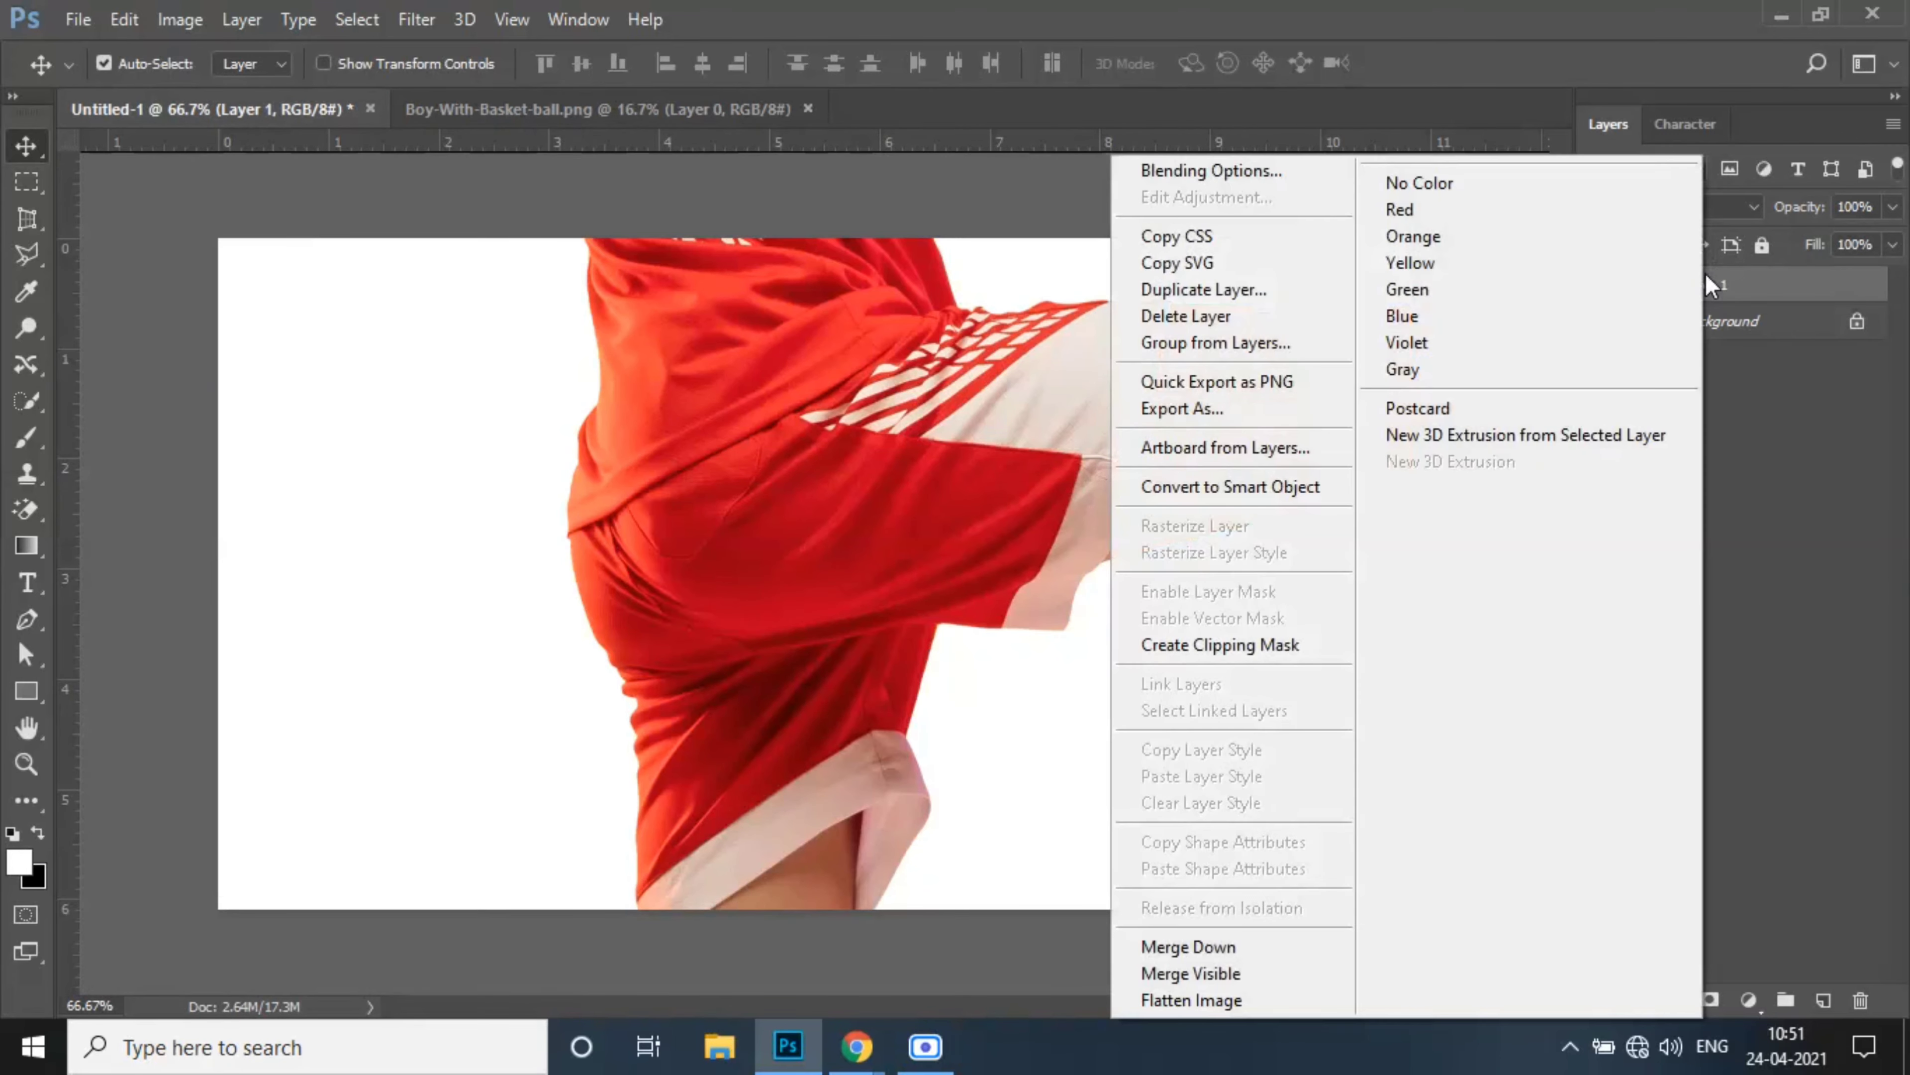
{"action": "left_click", "coordinate": [1313, 486]}
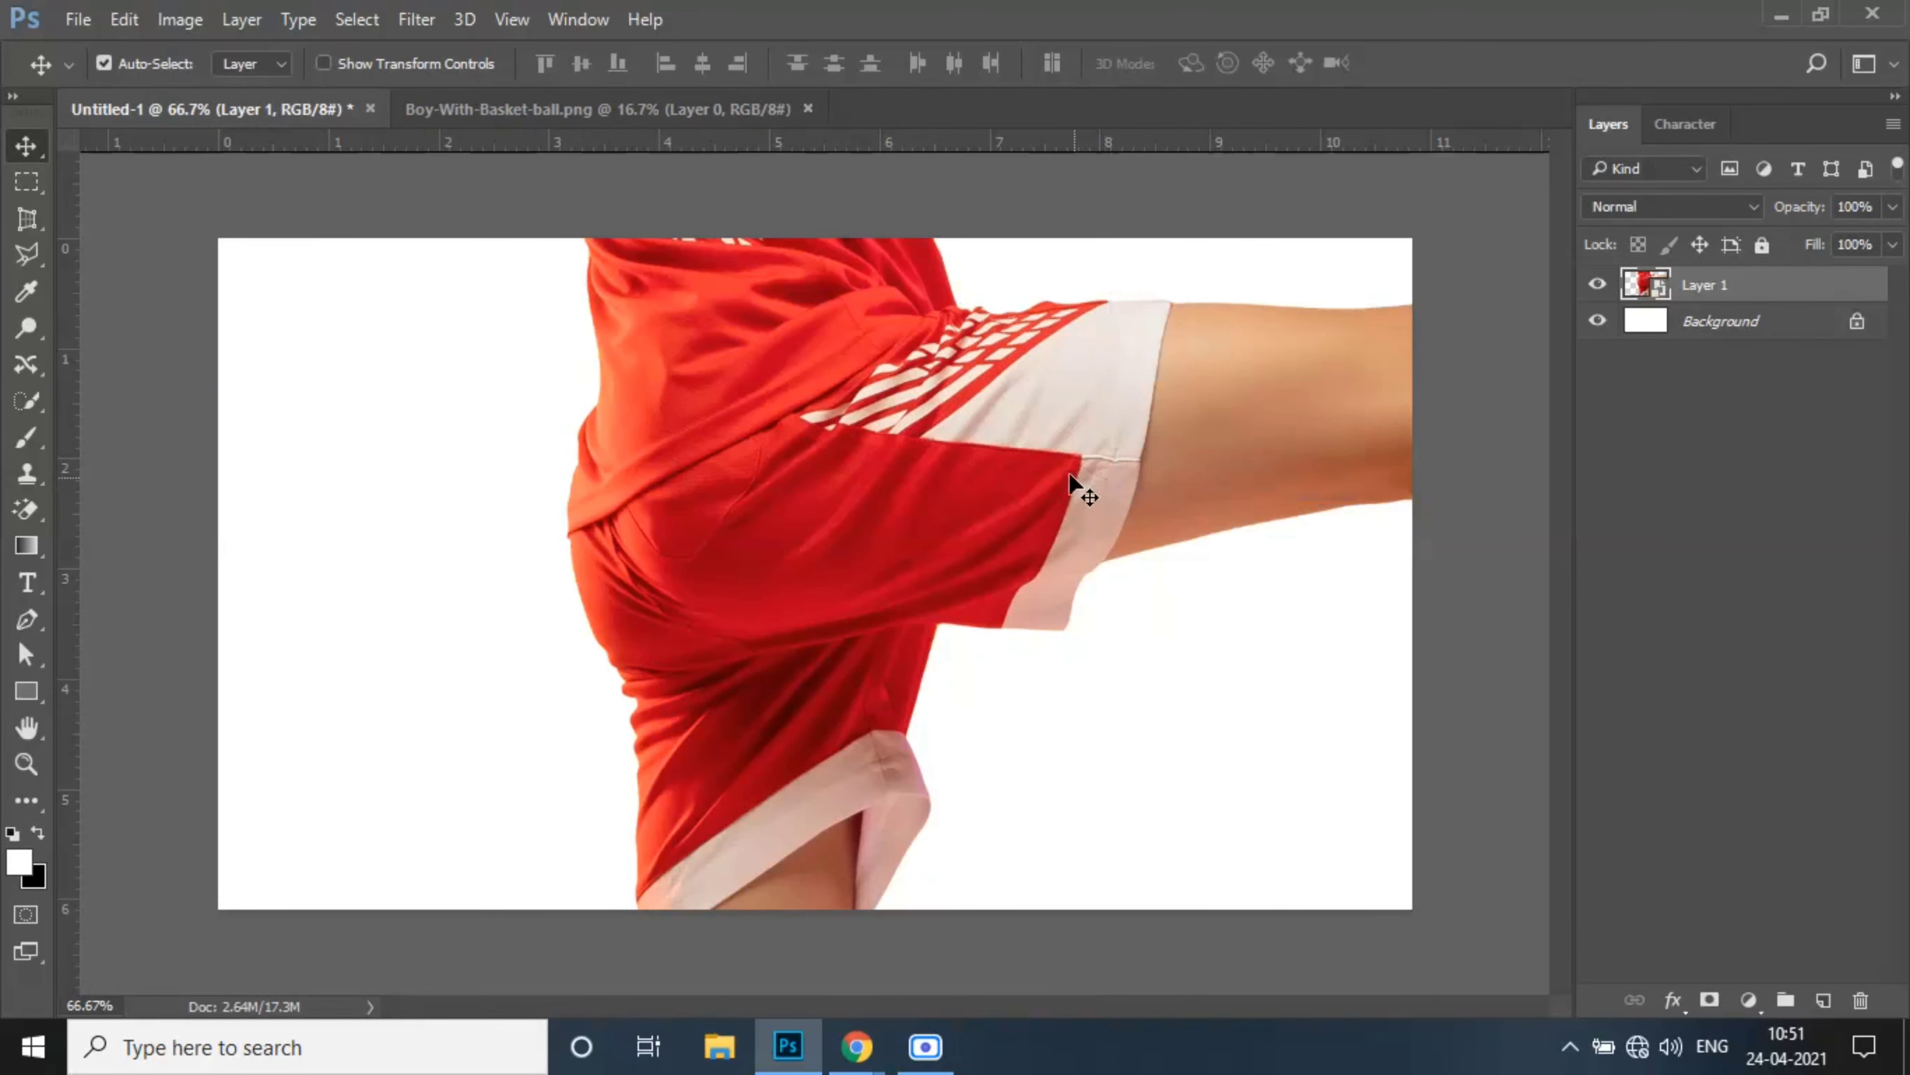
Scale the boy layer down to about 17.5% and position it near the middle of the canvas
{"action": "key", "text": "ctrl+t"}
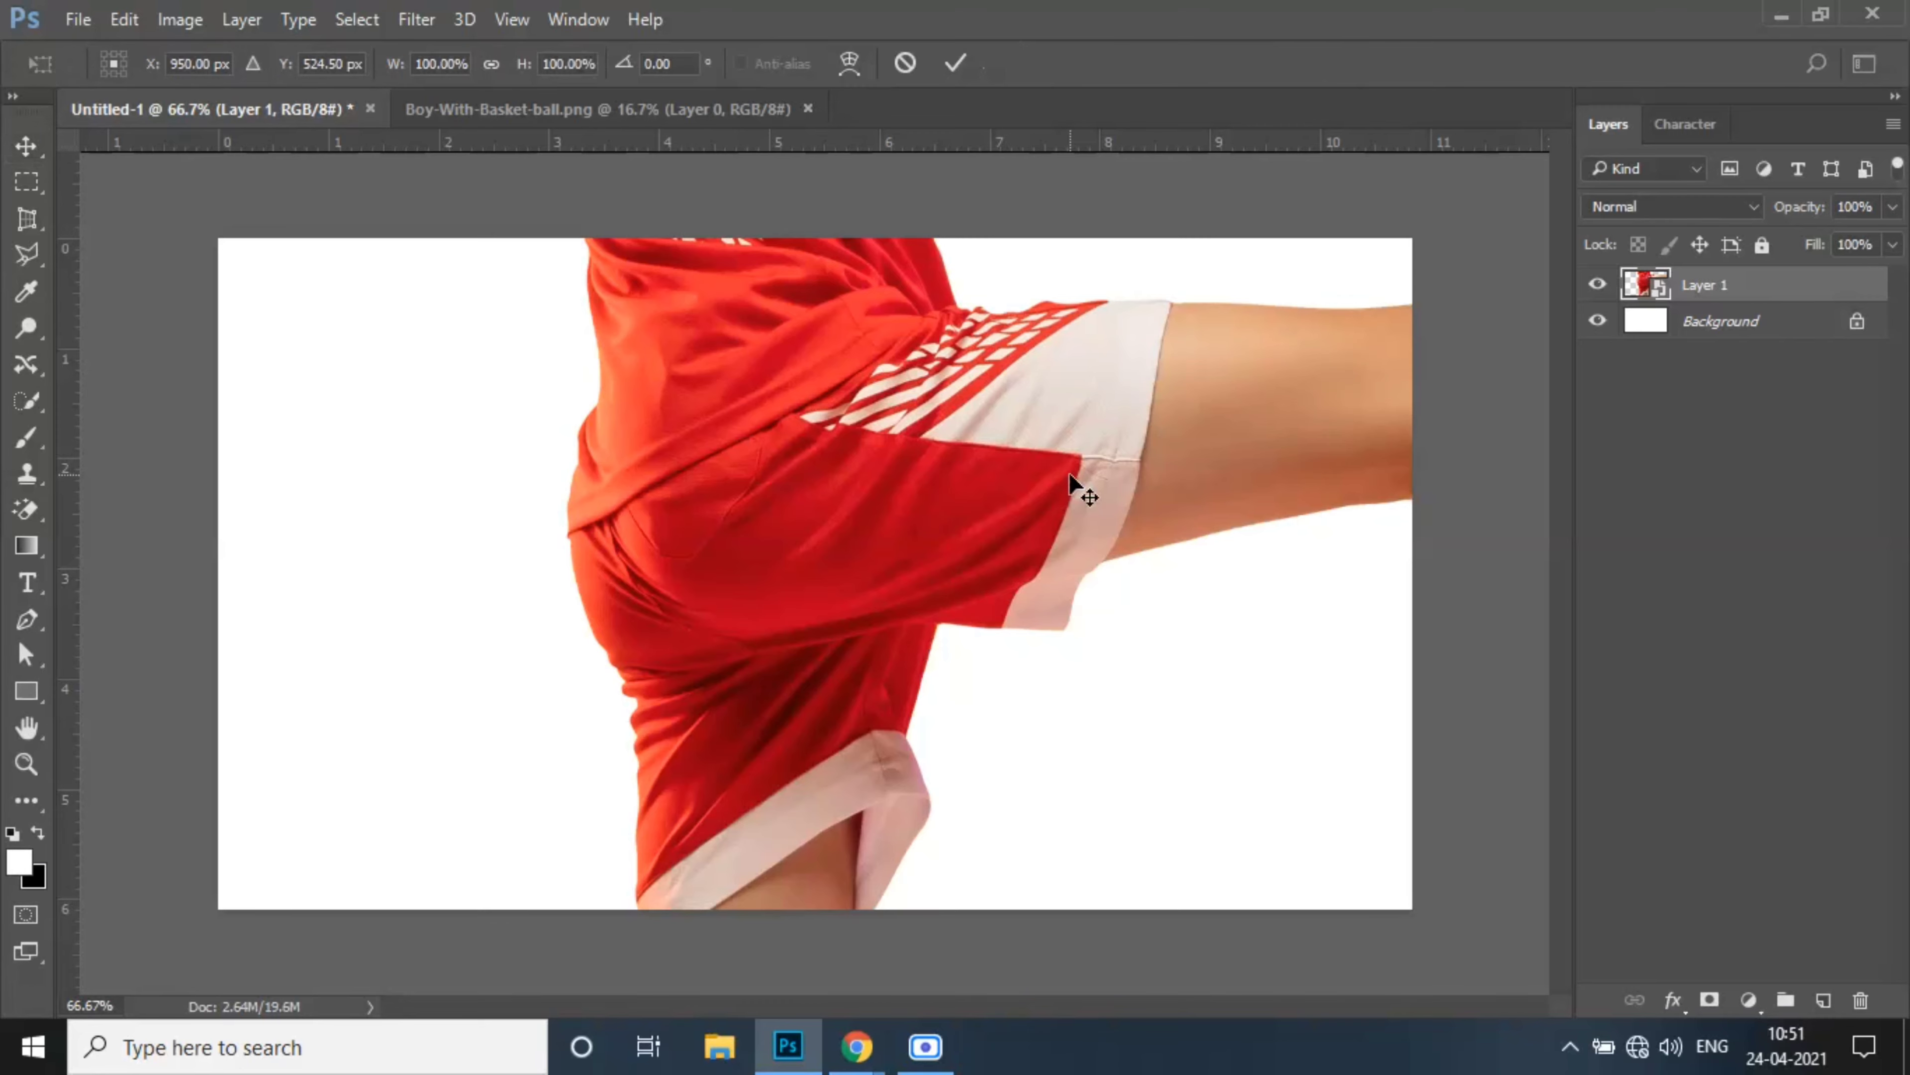
{"action": "key", "text": "ctrl+0"}
{"action": "key", "text": "ctrl+minus"}
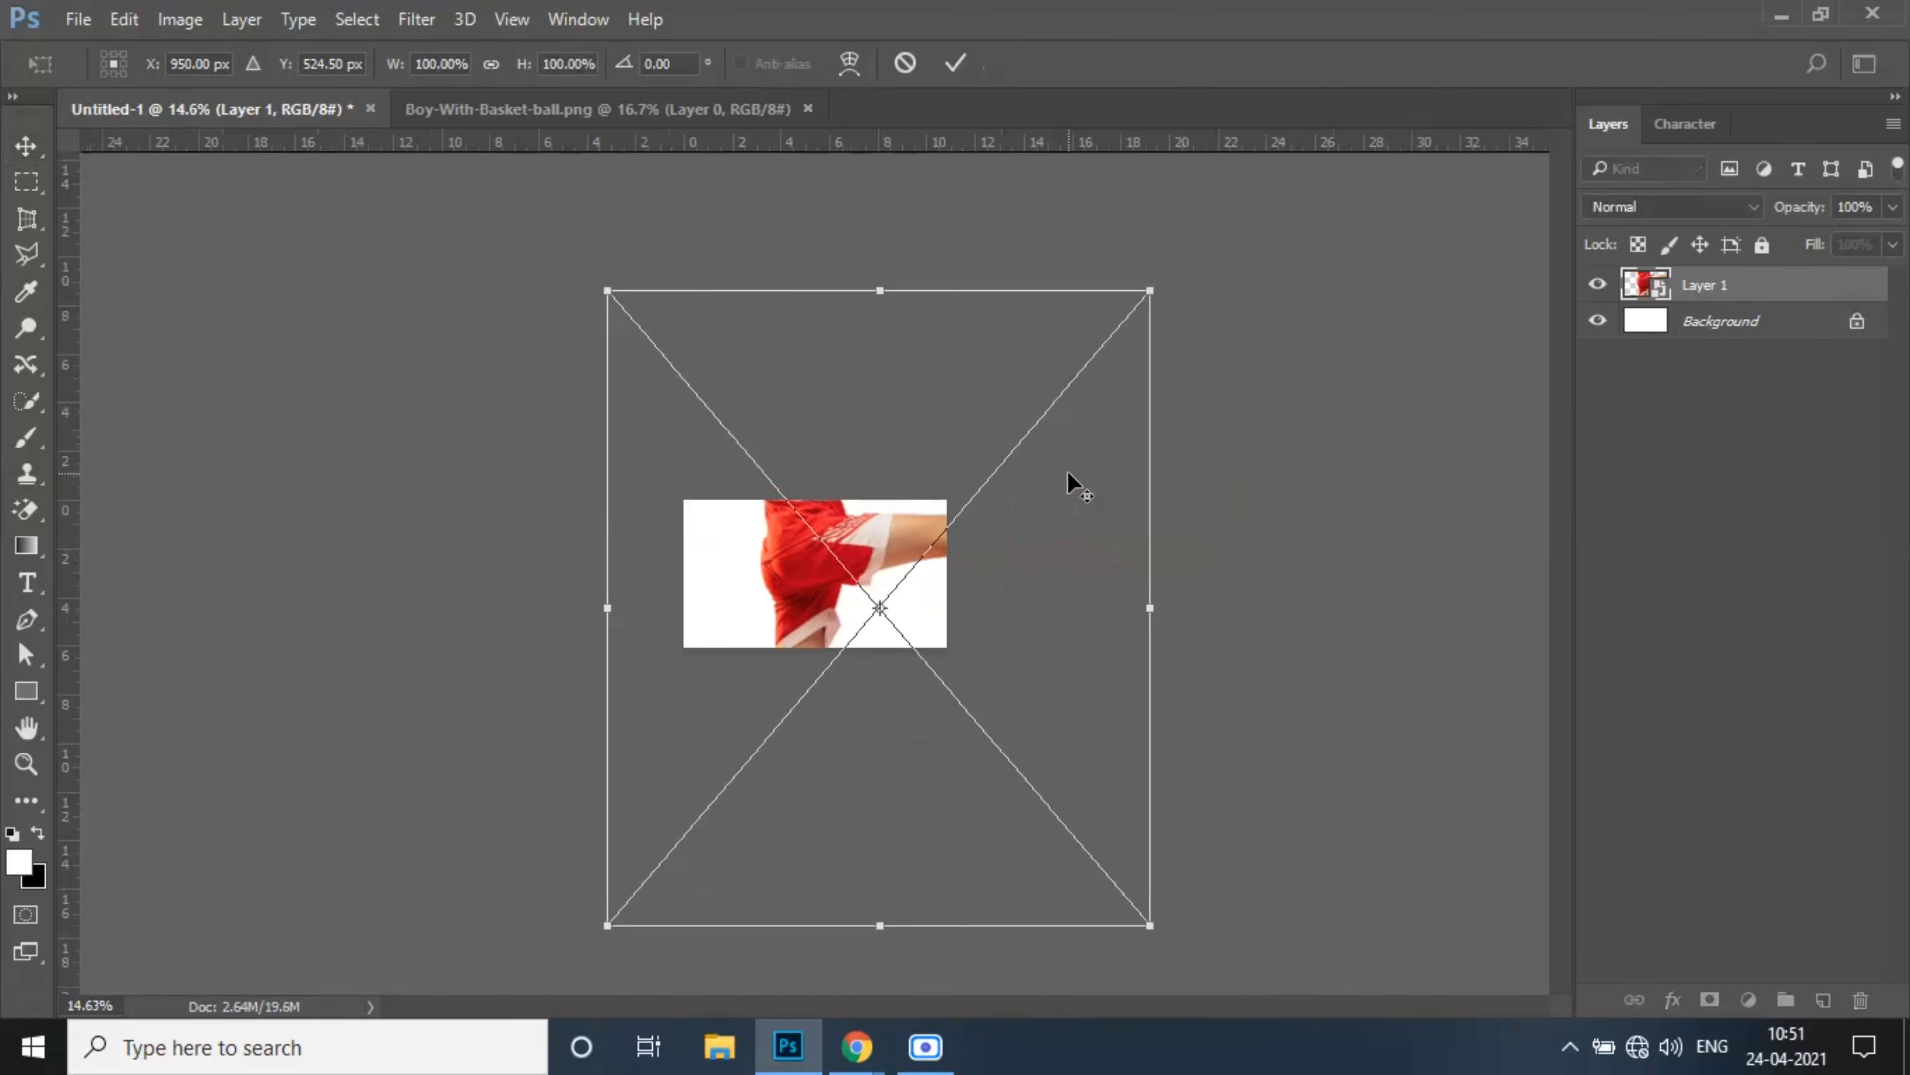
{"action": "left_click_drag", "start_coordinate": [1158, 286], "coordinate": [931, 557]}
{"action": "key", "text": "ctrl+plus"}
{"action": "key", "text": "ctrl+plus"}
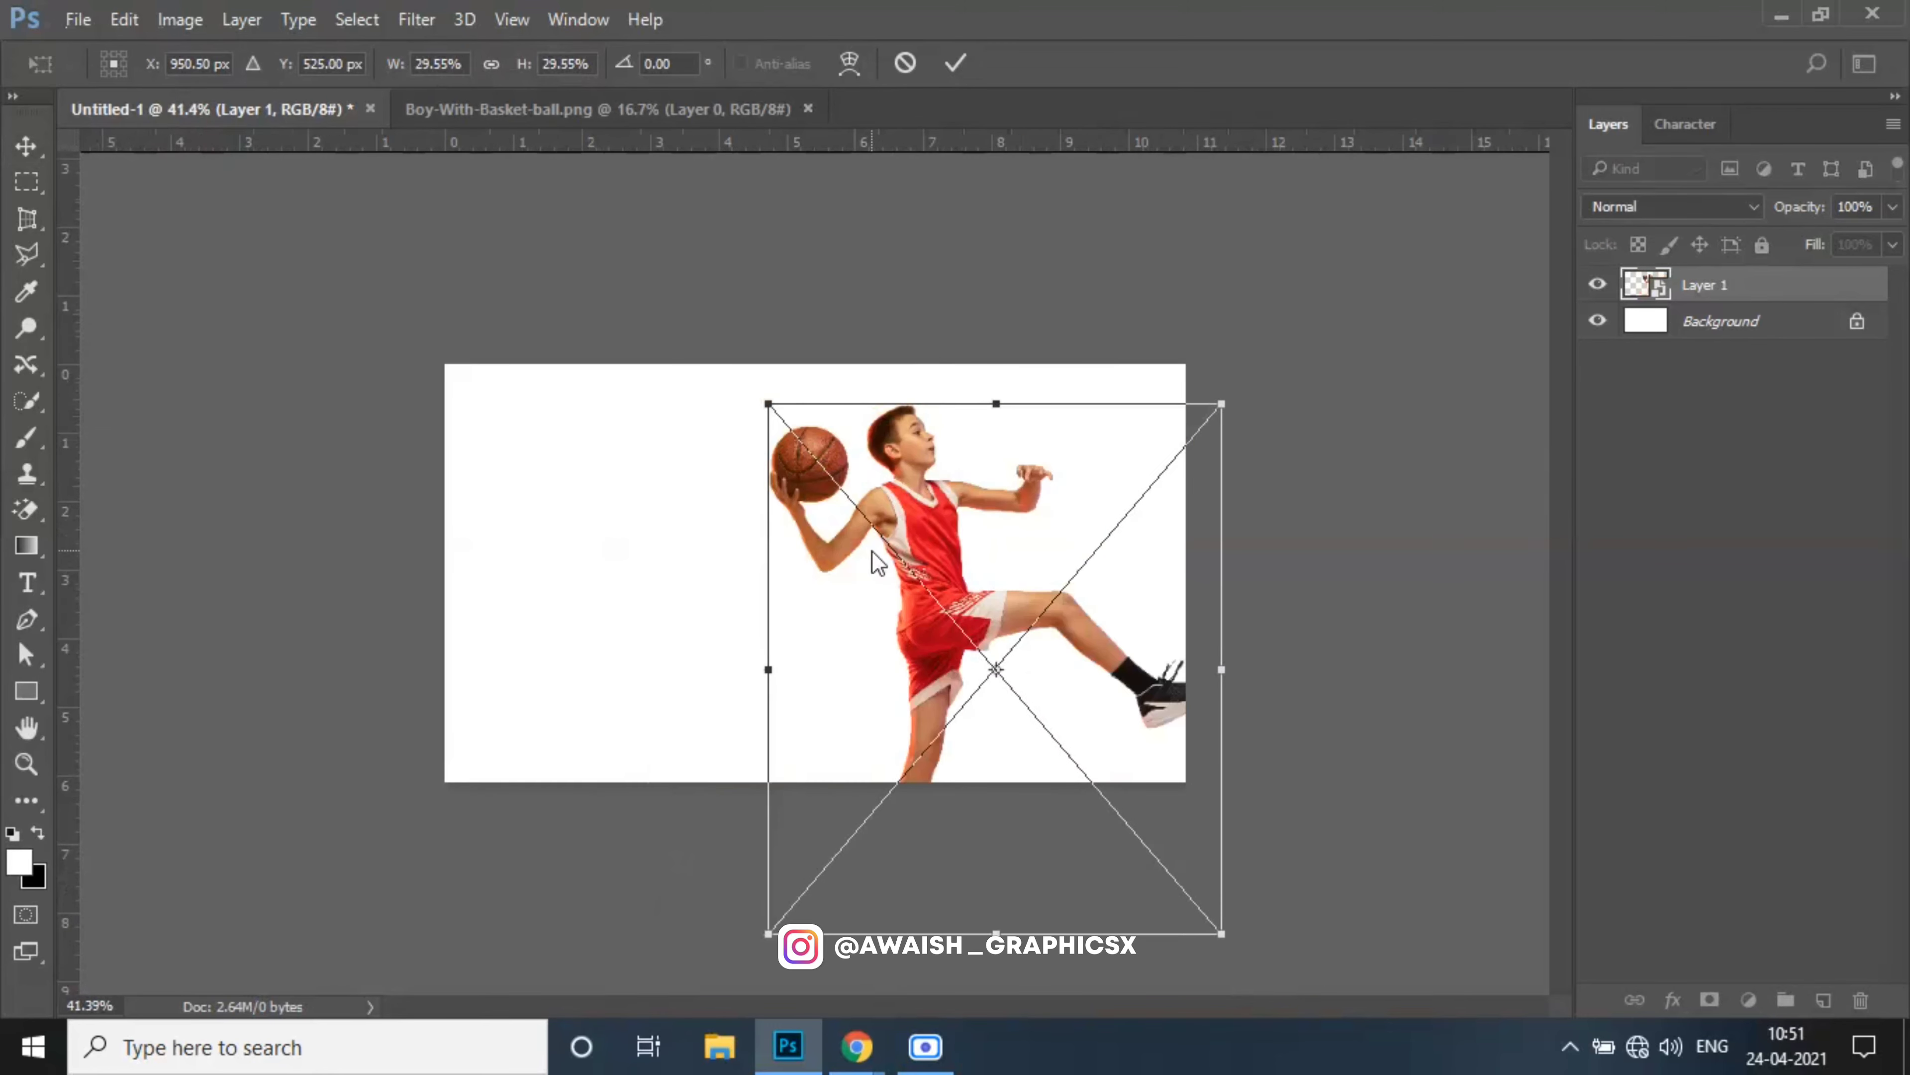
{"action": "left_click_drag", "start_coordinate": [1226, 932], "coordinate": [1119, 799]}
{"action": "left_click_drag", "start_coordinate": [1066, 726], "coordinate": [927, 636]}
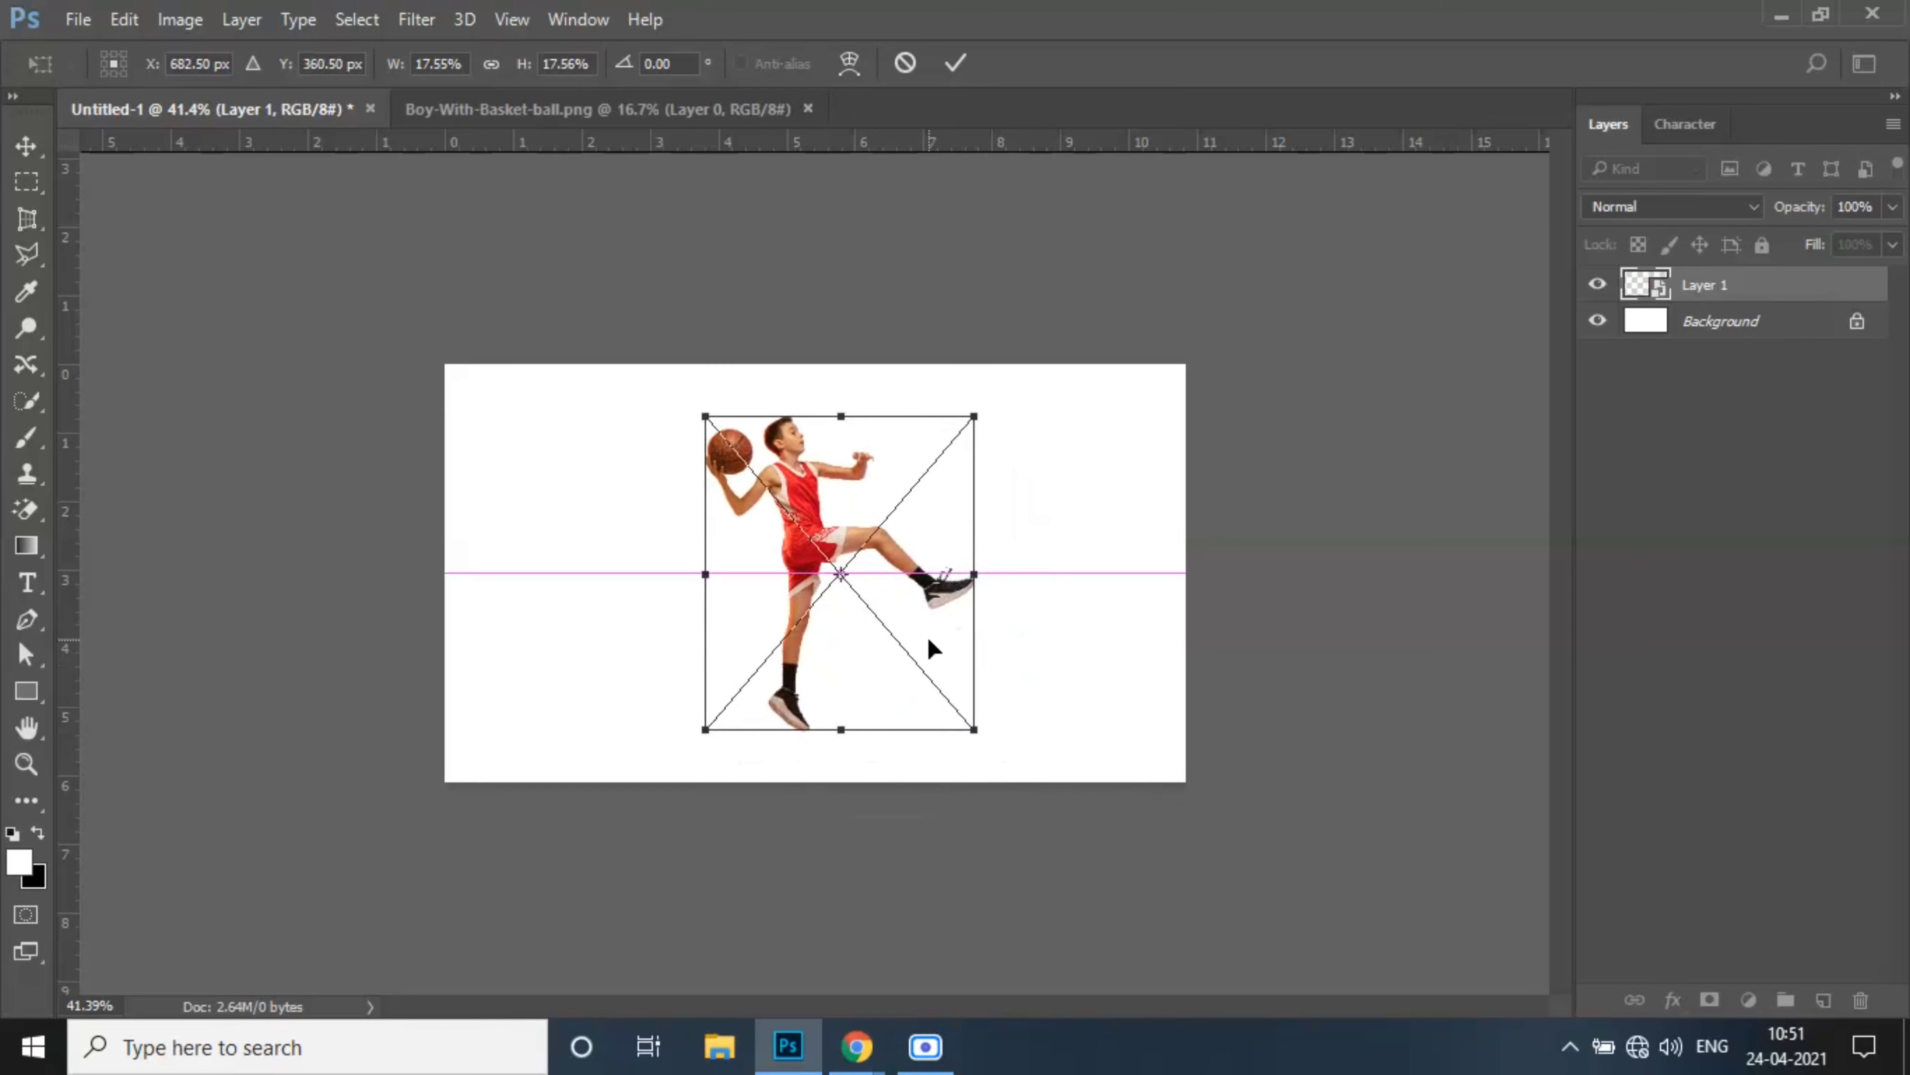
{"action": "left_click", "coordinate": [954, 64]}
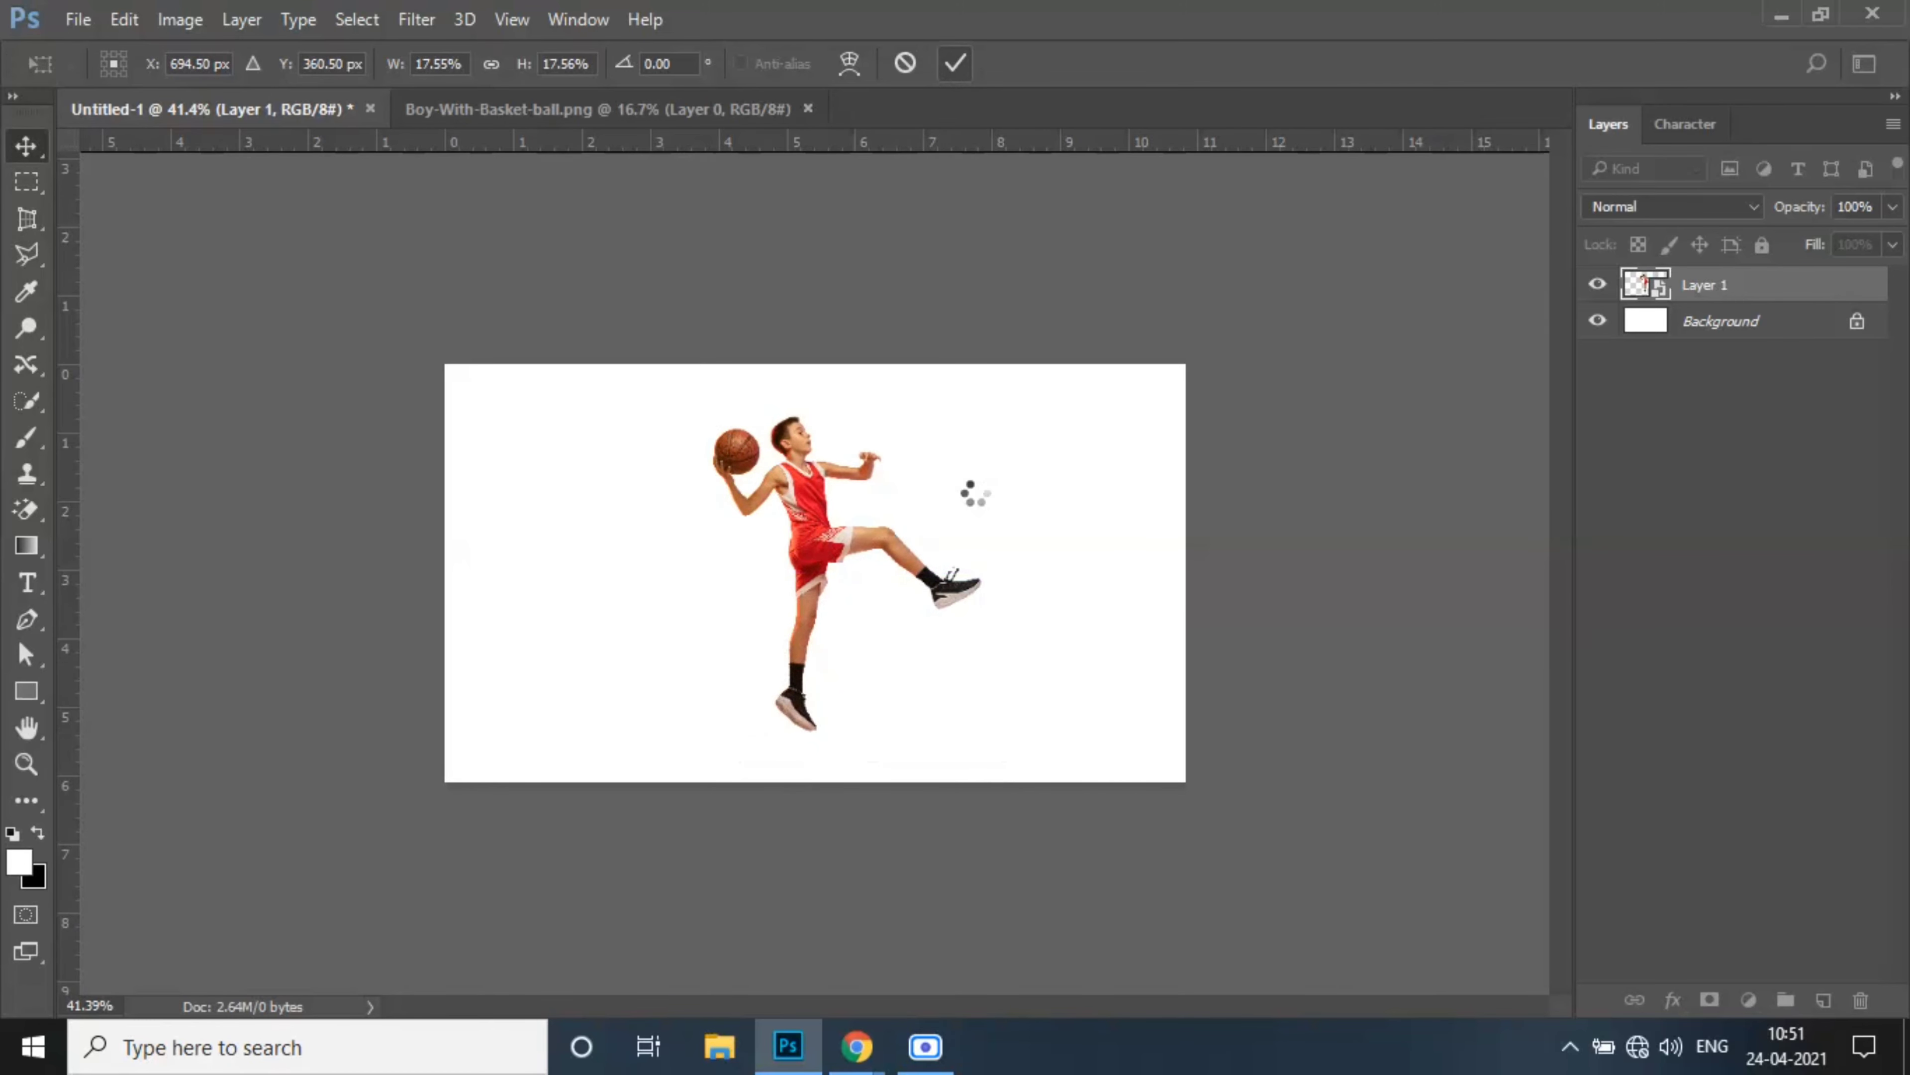
Rotate the boy layer slightly counterclockwise to about -1.6°
{"action": "scroll", "coordinate": [804, 611], "scroll_direction": "up", "scroll_amount": 5}
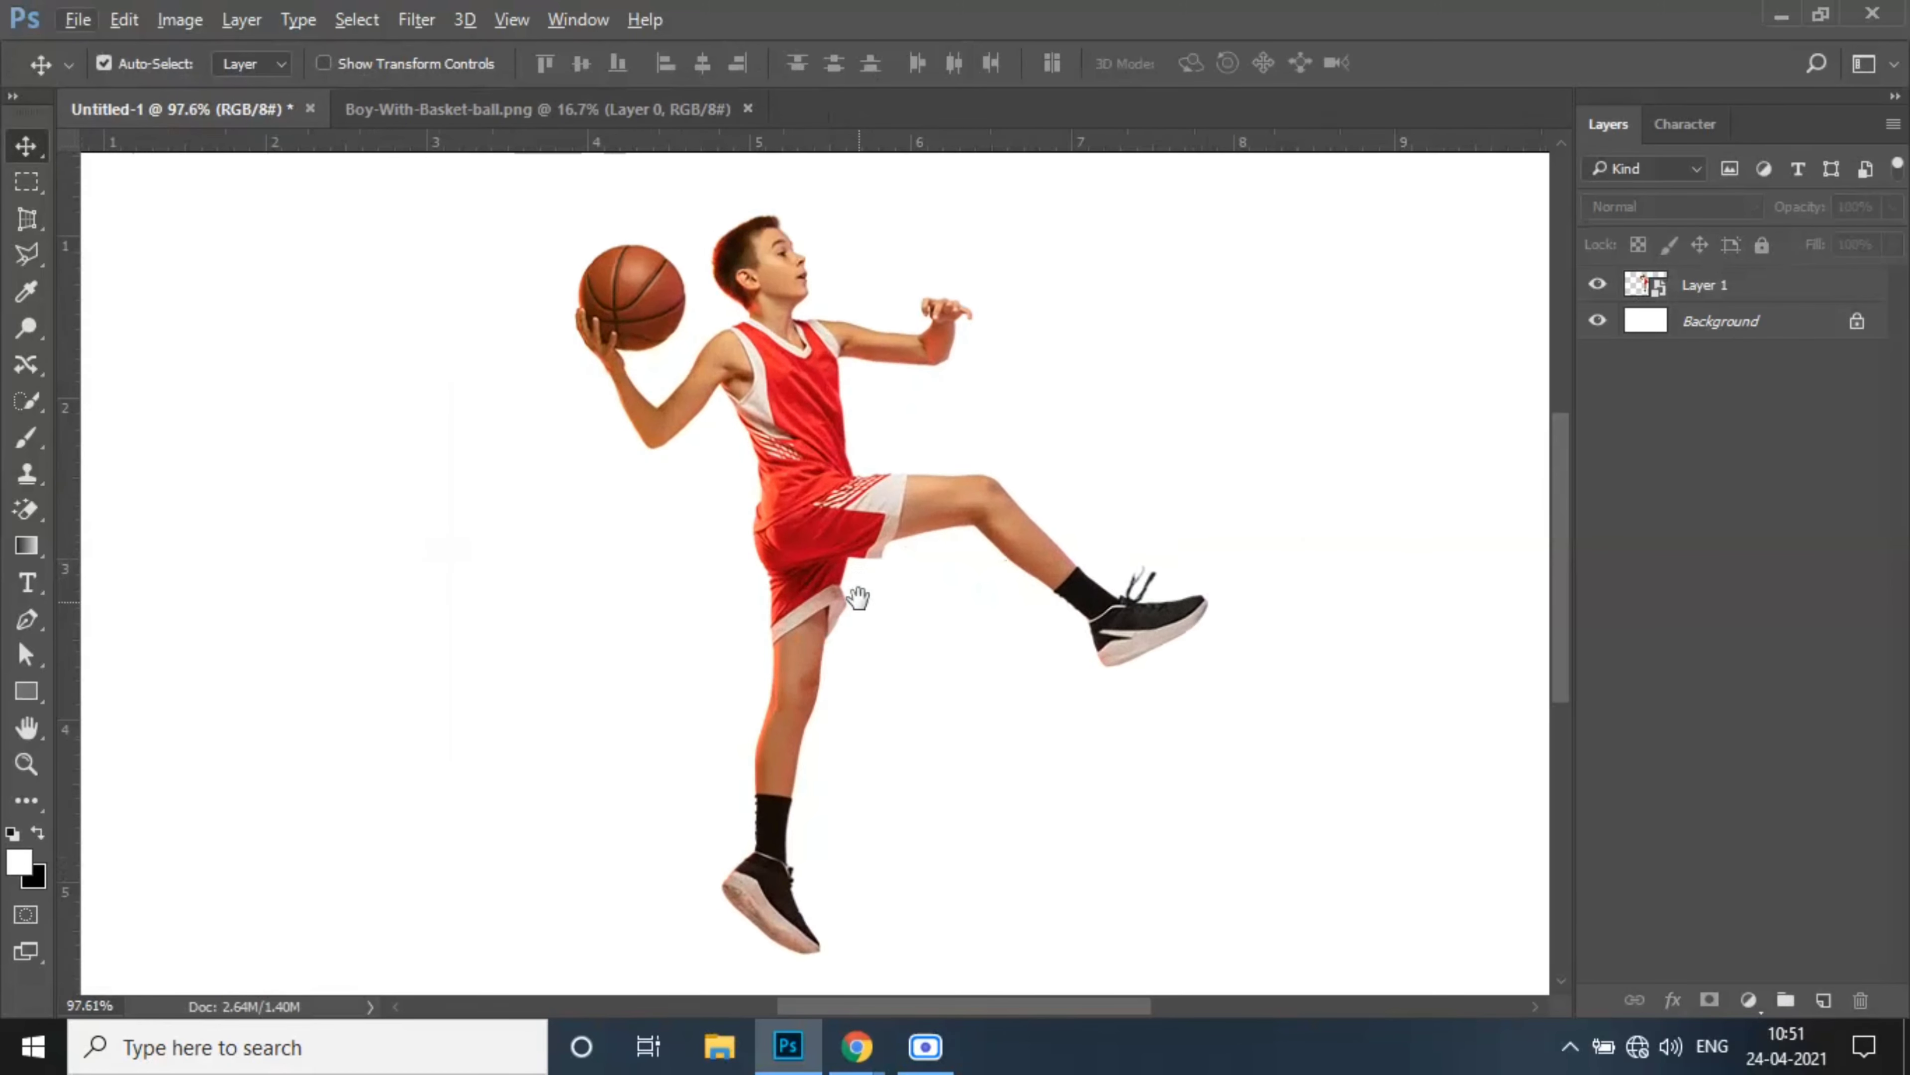
{"action": "scroll", "coordinate": [858, 596], "scroll_direction": "up", "scroll_amount": 1}
{"action": "left_click", "coordinate": [825, 528]}
{"action": "key", "text": "ctrl+t"}
{"action": "left_click_drag", "start_coordinate": [1364, 793], "coordinate": [1377, 782]}
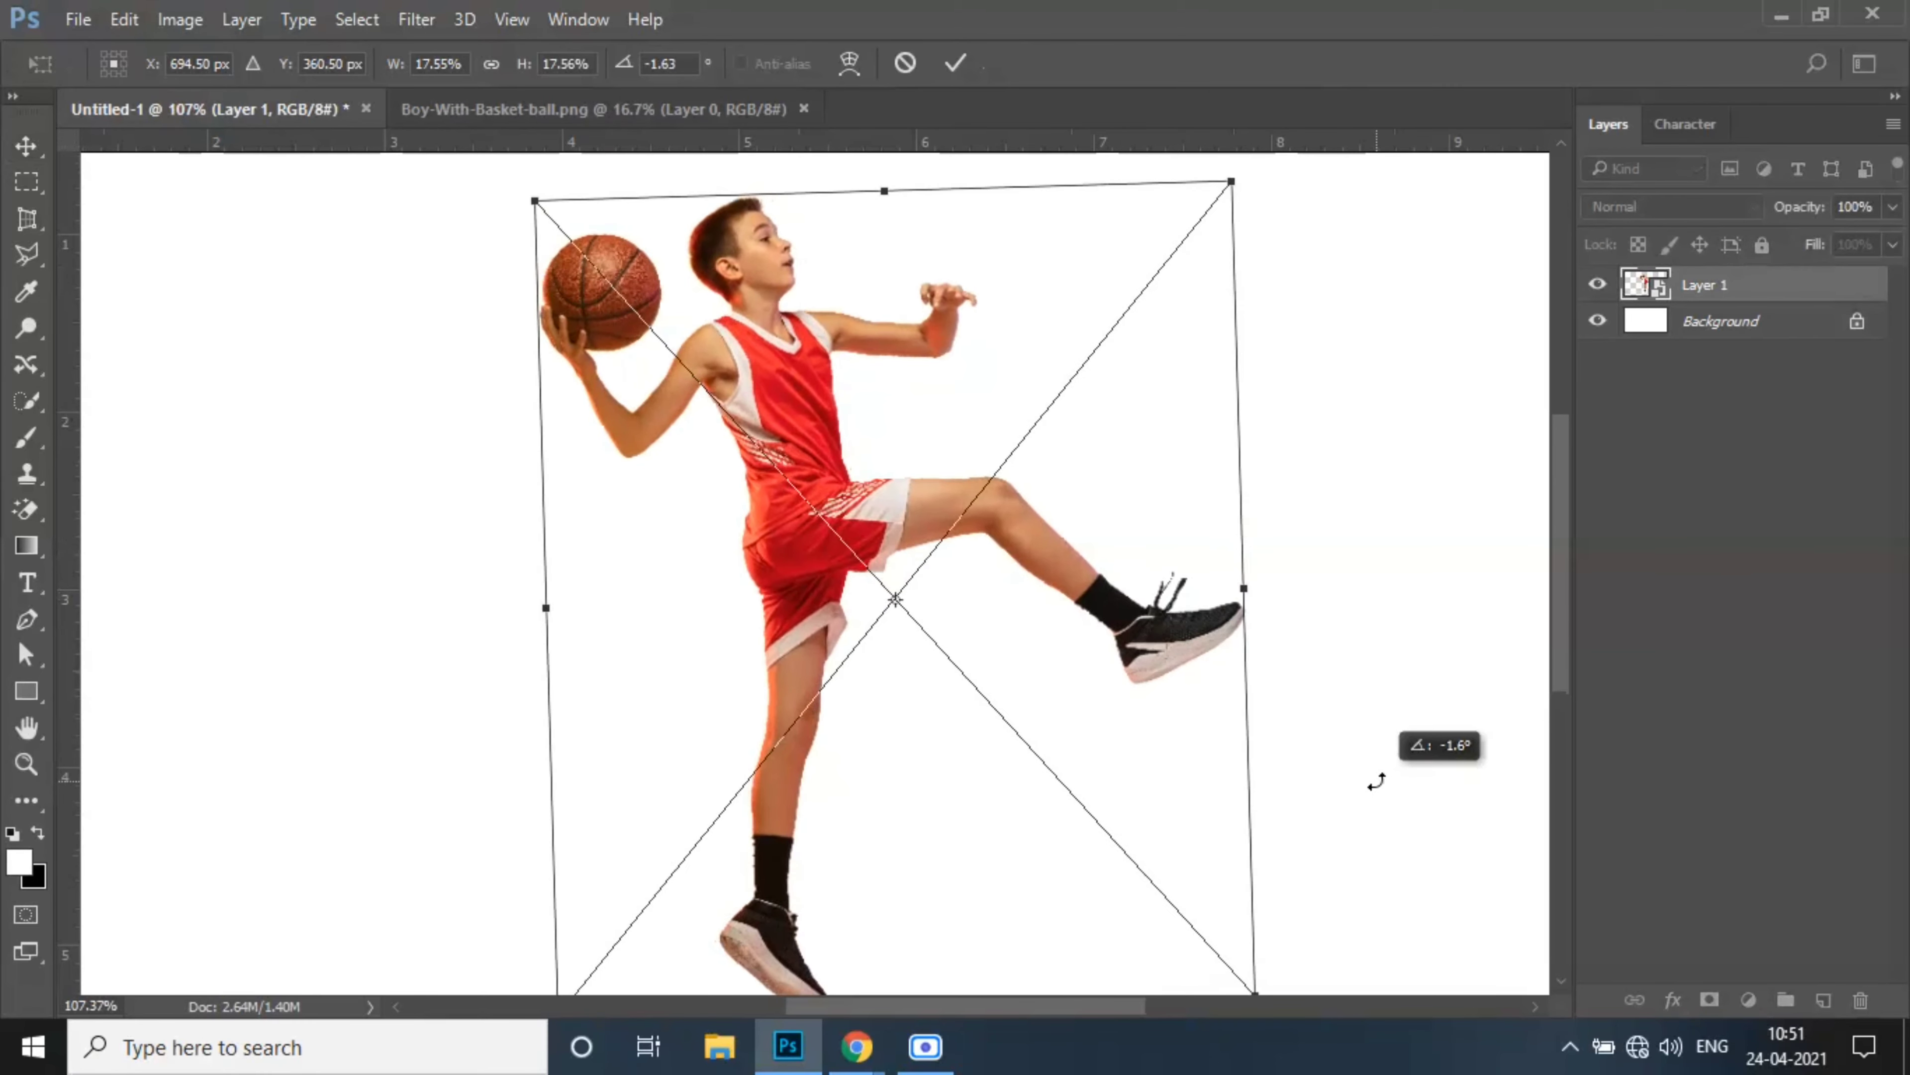
{"action": "left_click", "coordinate": [955, 63]}
Select a thin vertical strip from the boy's head to his foot, narrow it to 40% width and shift it over his face
{"action": "left_click", "coordinate": [27, 182]}
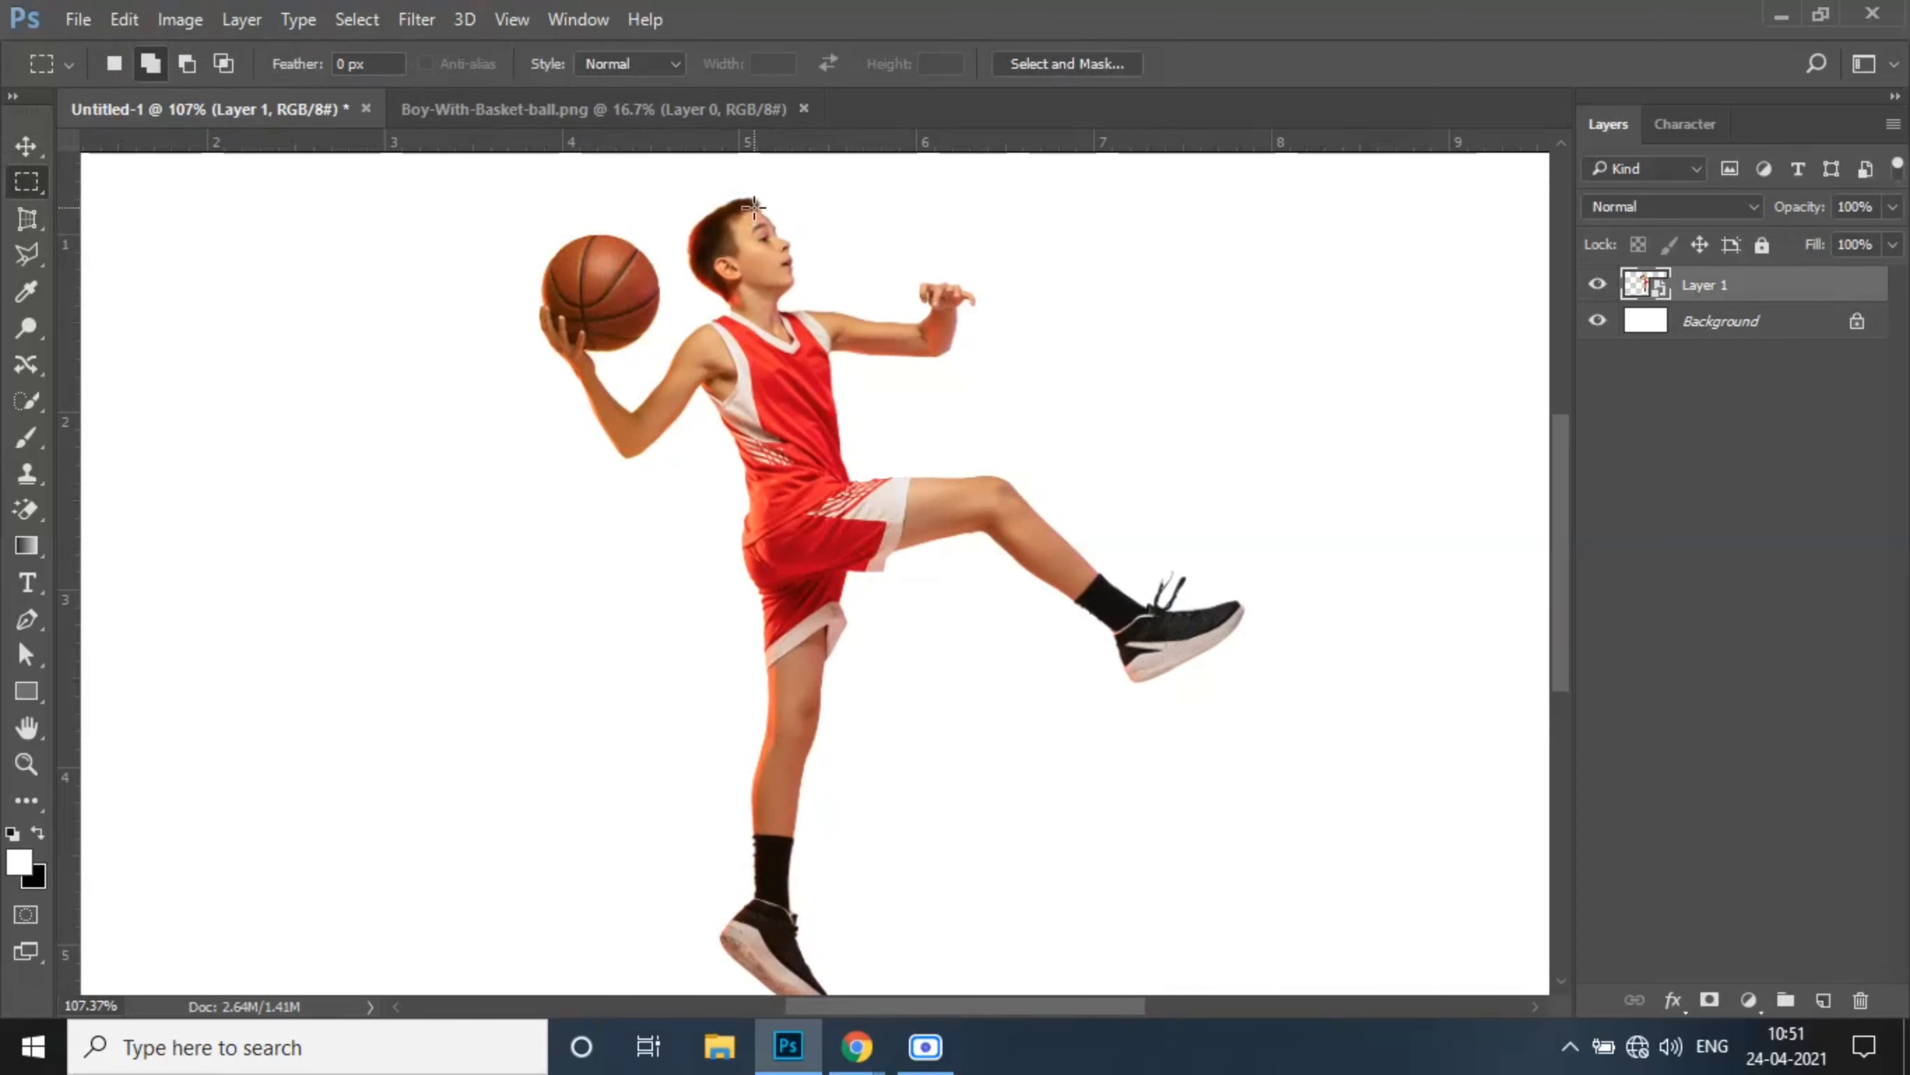
{"action": "left_click_drag", "start_coordinate": [754, 204], "coordinate": [765, 935]}
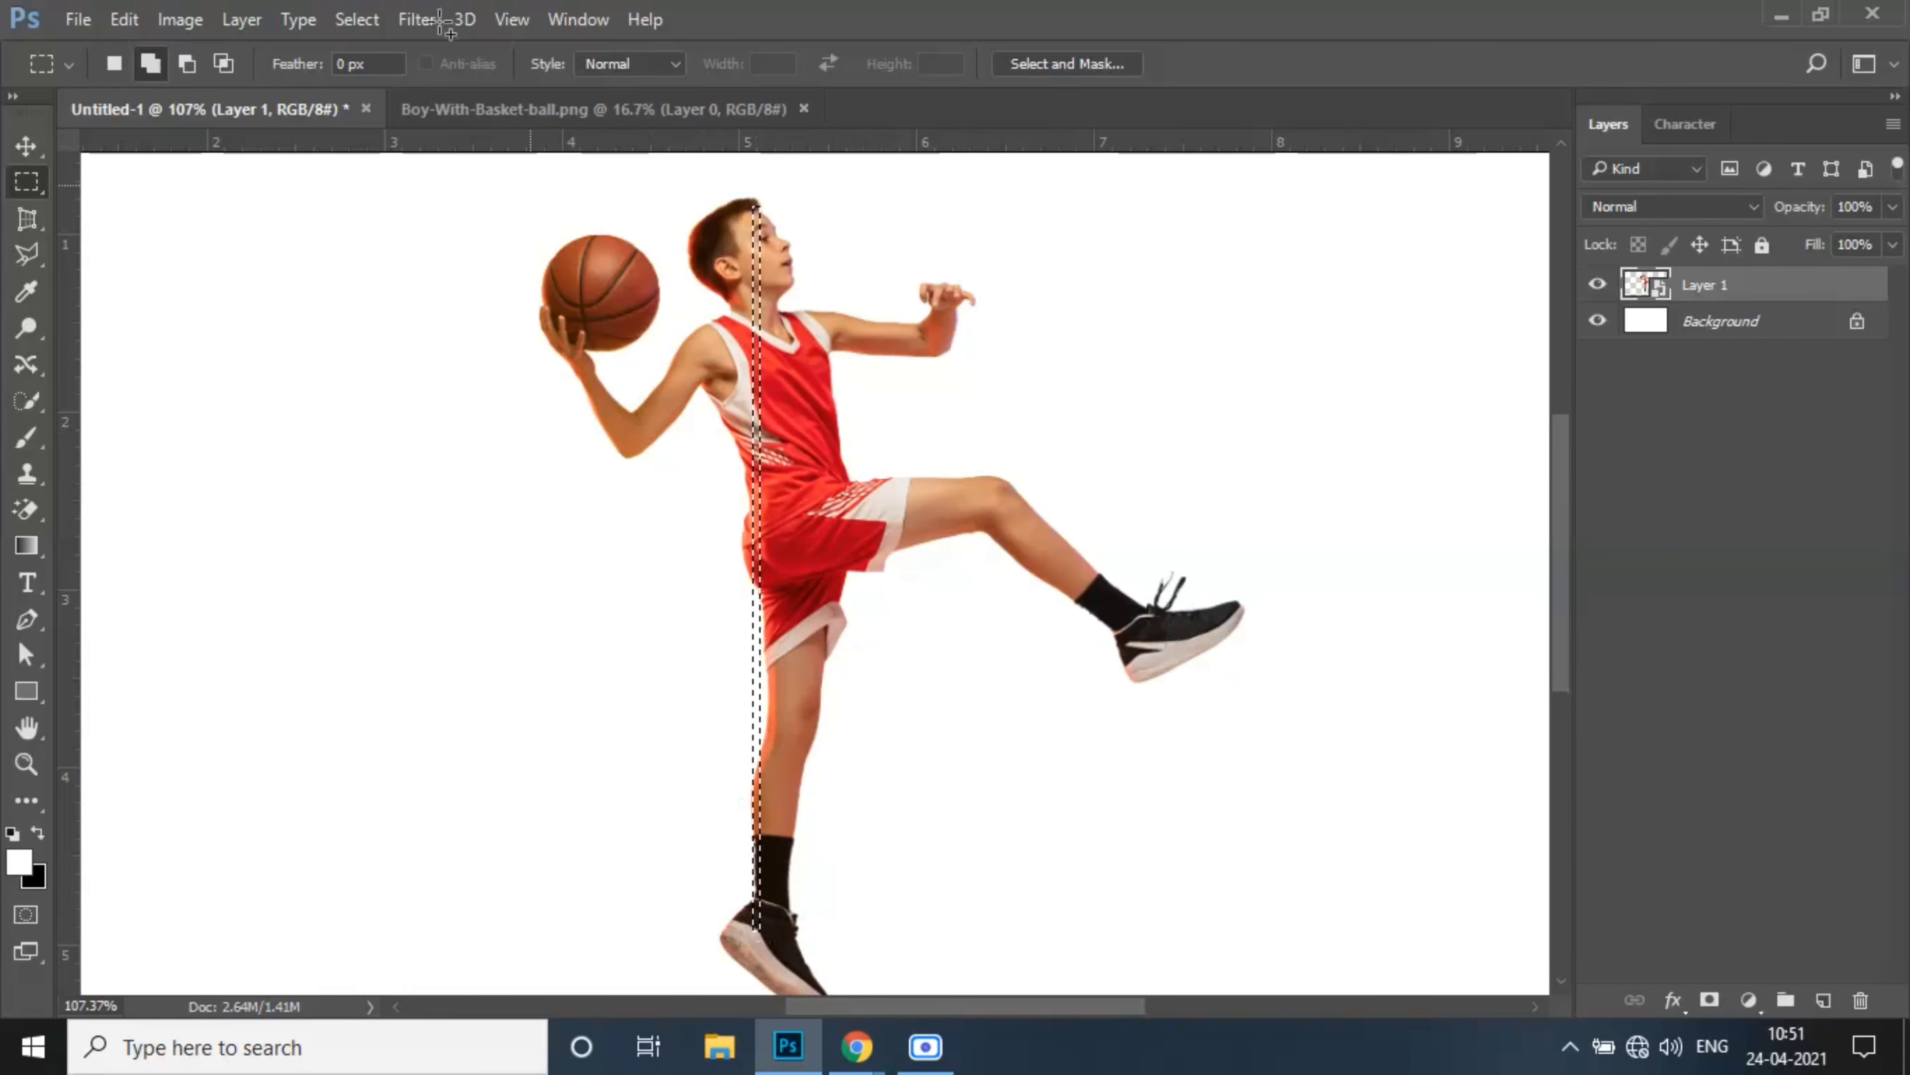
{"action": "left_click", "coordinate": [358, 19]}
{"action": "left_click", "coordinate": [455, 487]}
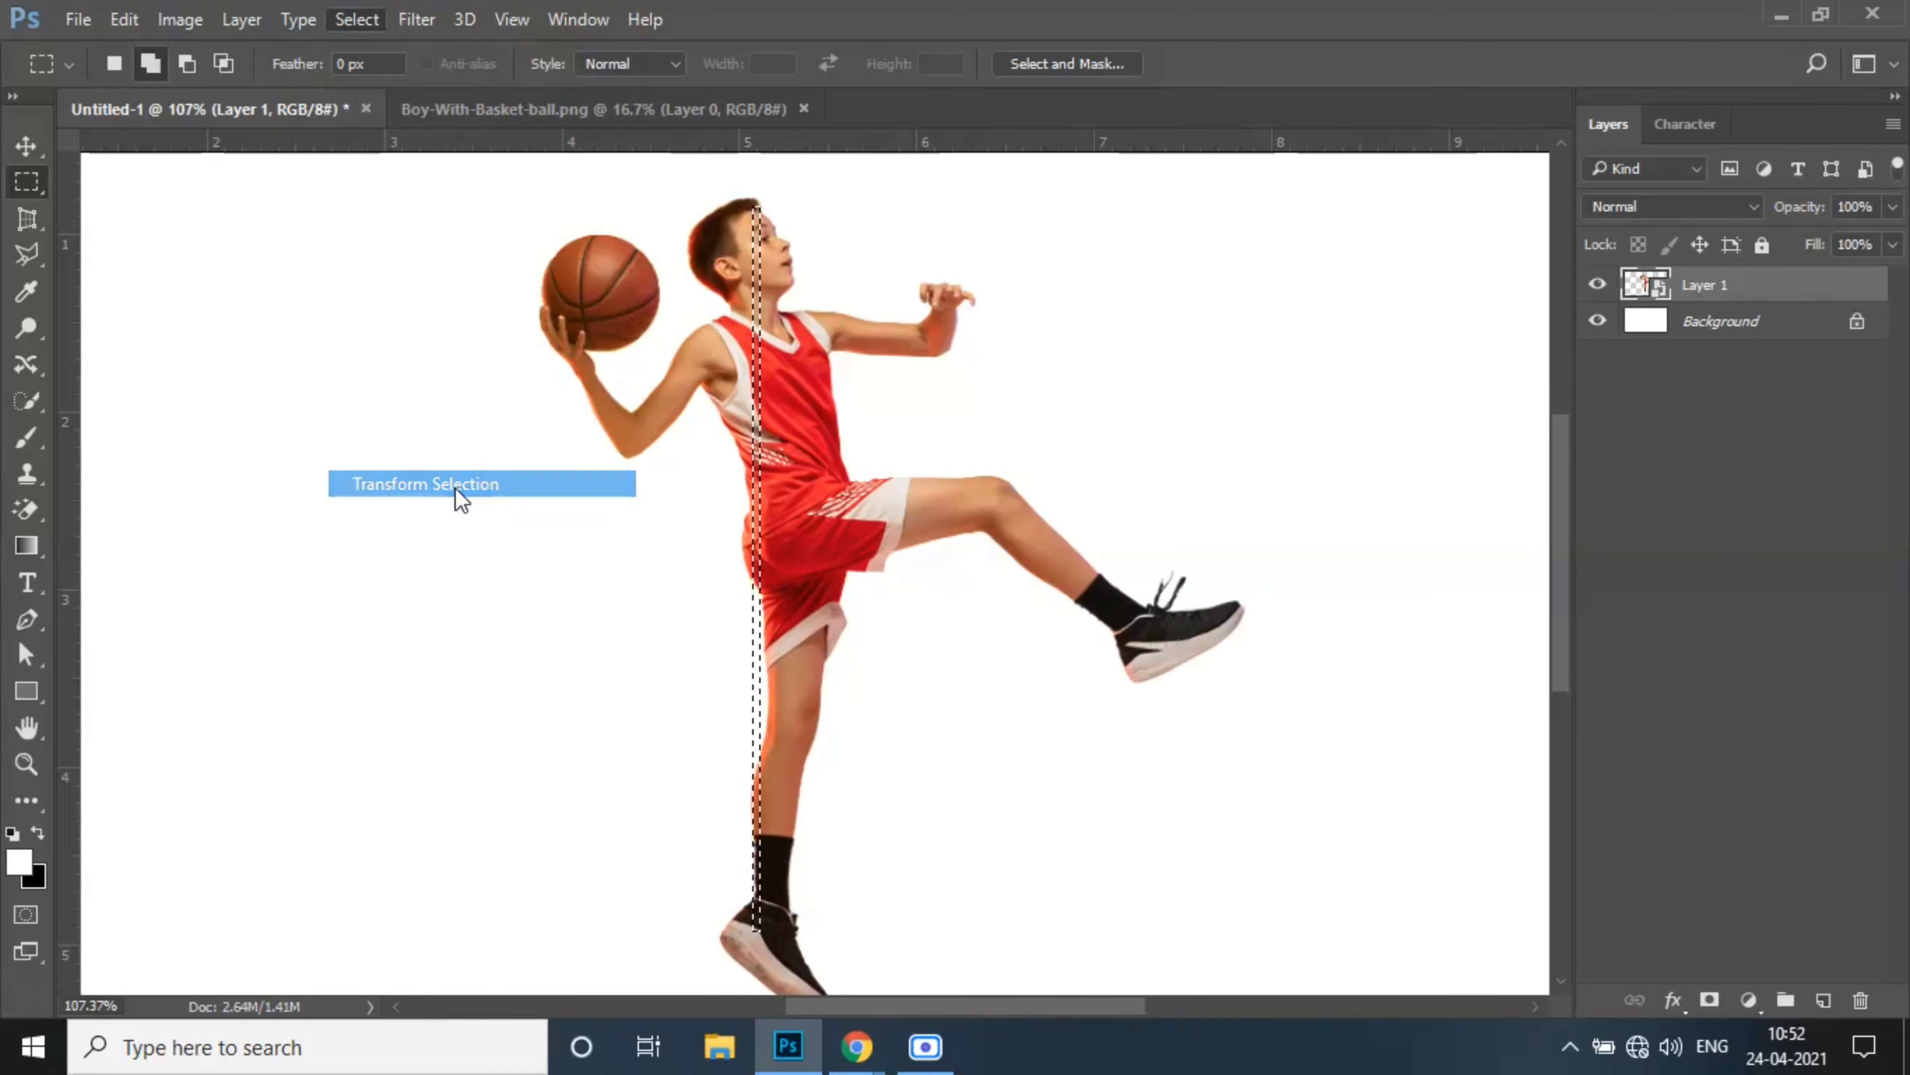
{"action": "scroll", "coordinate": [767, 462], "scroll_direction": "up", "scroll_amount": 6}
{"action": "left_click_drag", "start_coordinate": [772, 487], "coordinate": [808, 491]}
{"action": "scroll", "coordinate": [808, 492], "scroll_direction": "down", "scroll_amount": 3}
{"action": "left_click_drag", "start_coordinate": [802, 837], "coordinate": [814, 830]}
{"action": "scroll", "coordinate": [814, 830], "scroll_direction": "down", "scroll_amount": 8}
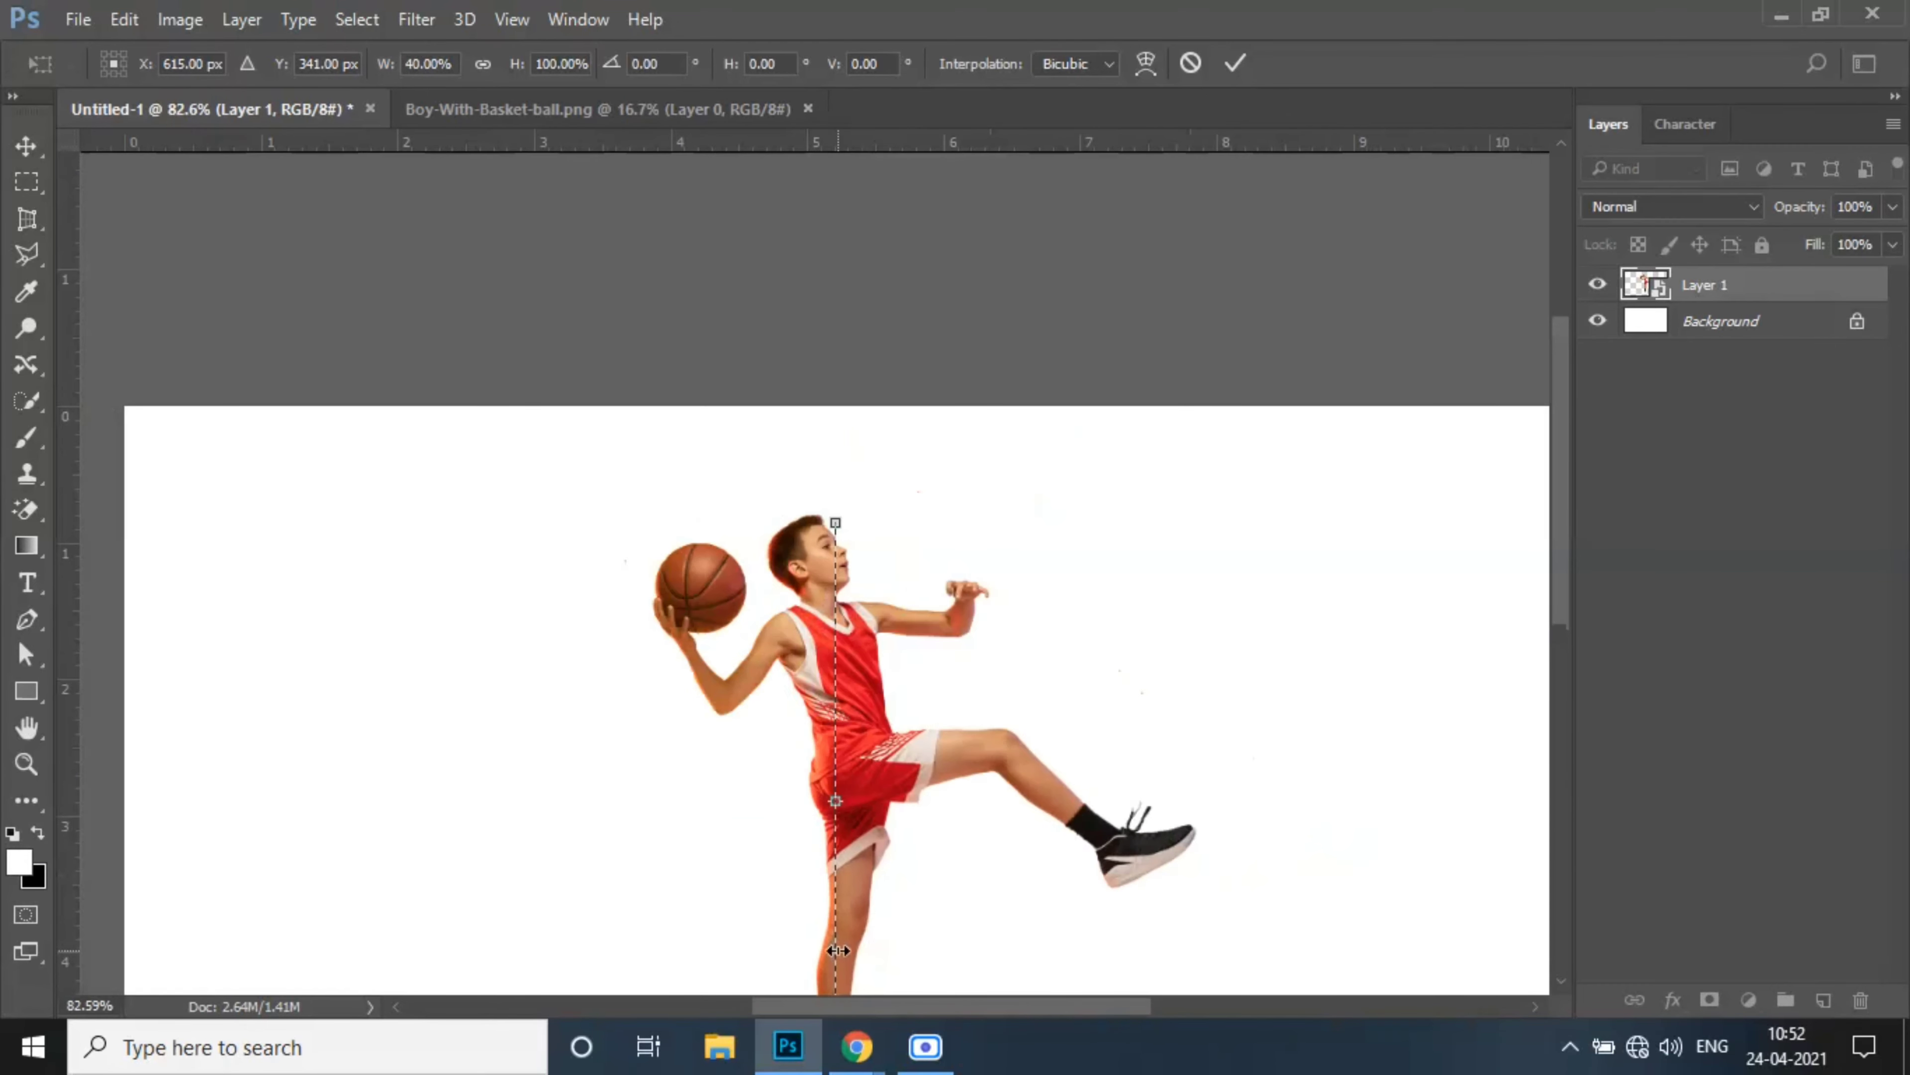
Shorten the strip selection to about 95.4% height so its upper end starts on the boy's face, and apply the change
{"action": "scroll", "coordinate": [831, 452], "scroll_direction": "up", "scroll_amount": 5}
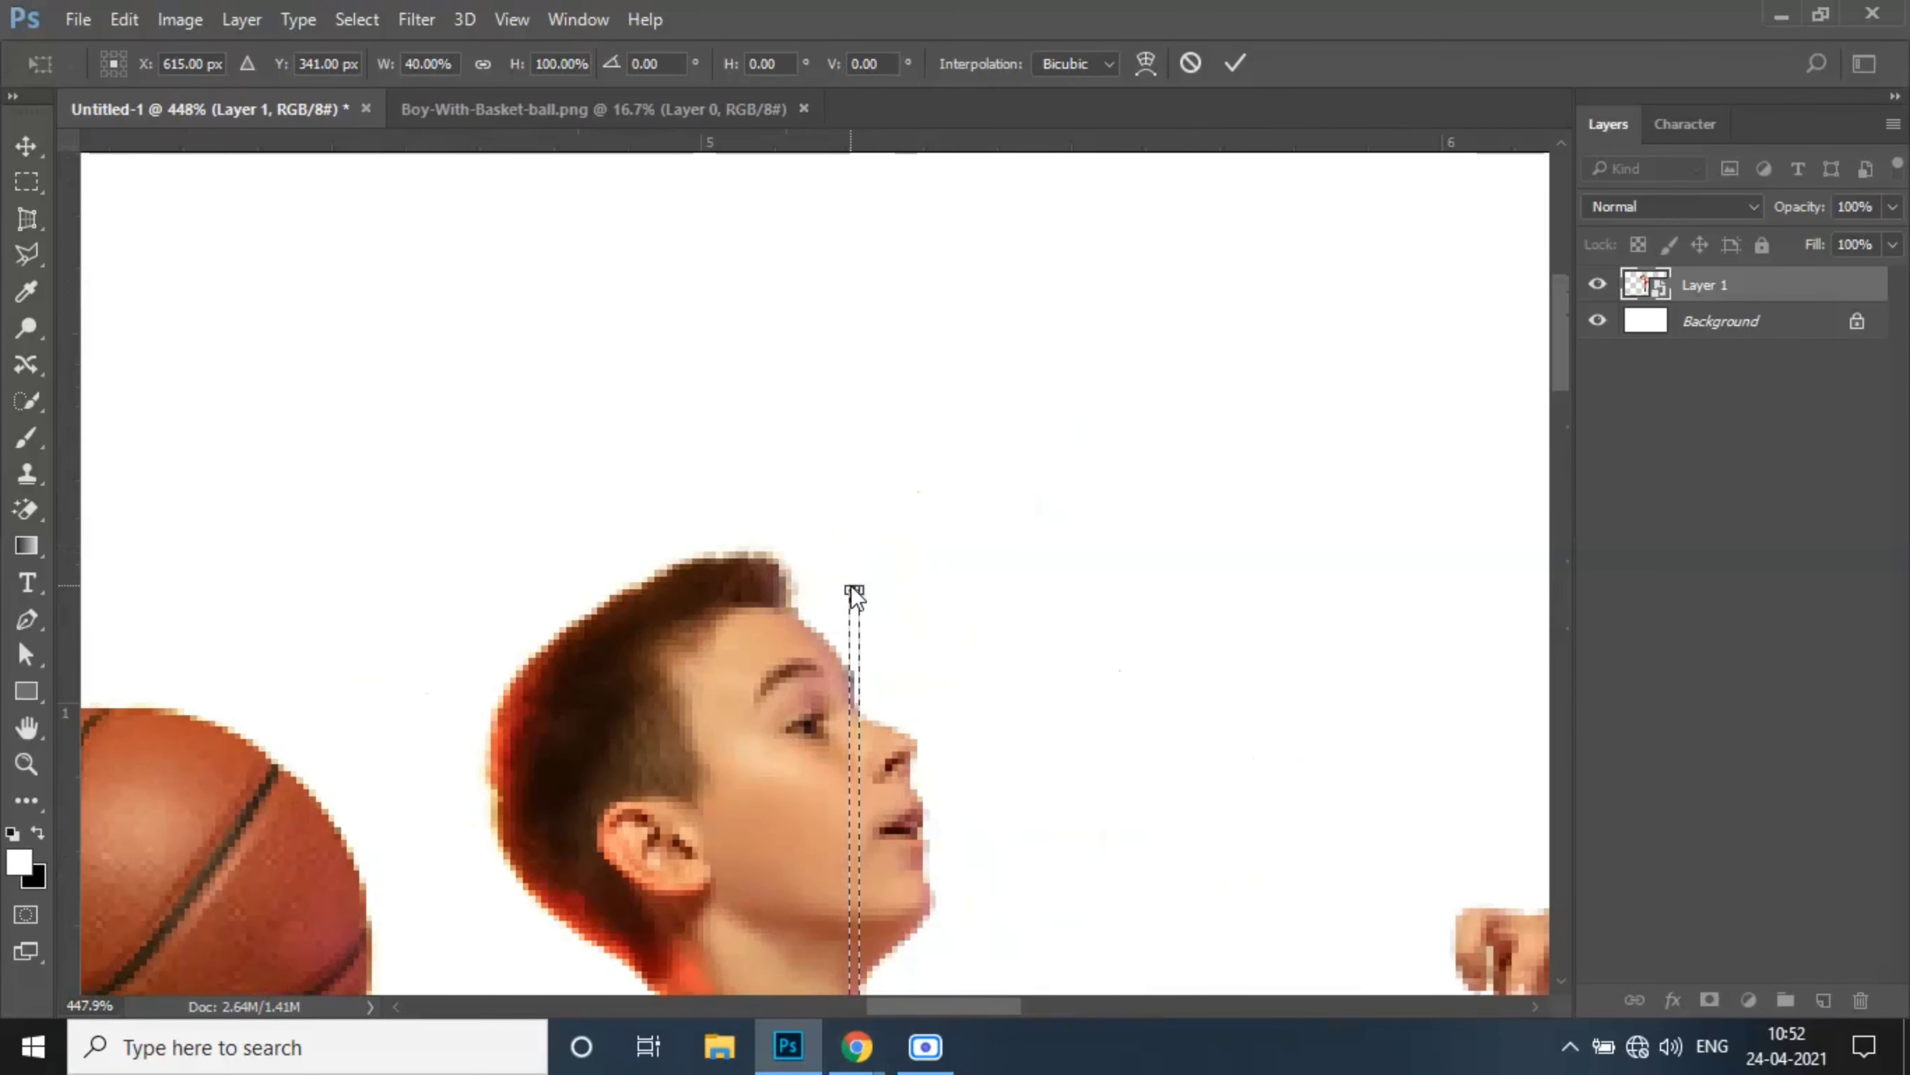
{"action": "scroll", "coordinate": [854, 587], "scroll_direction": "up", "scroll_amount": 2}
{"action": "left_click_drag", "start_coordinate": [858, 593], "coordinate": [850, 811]}
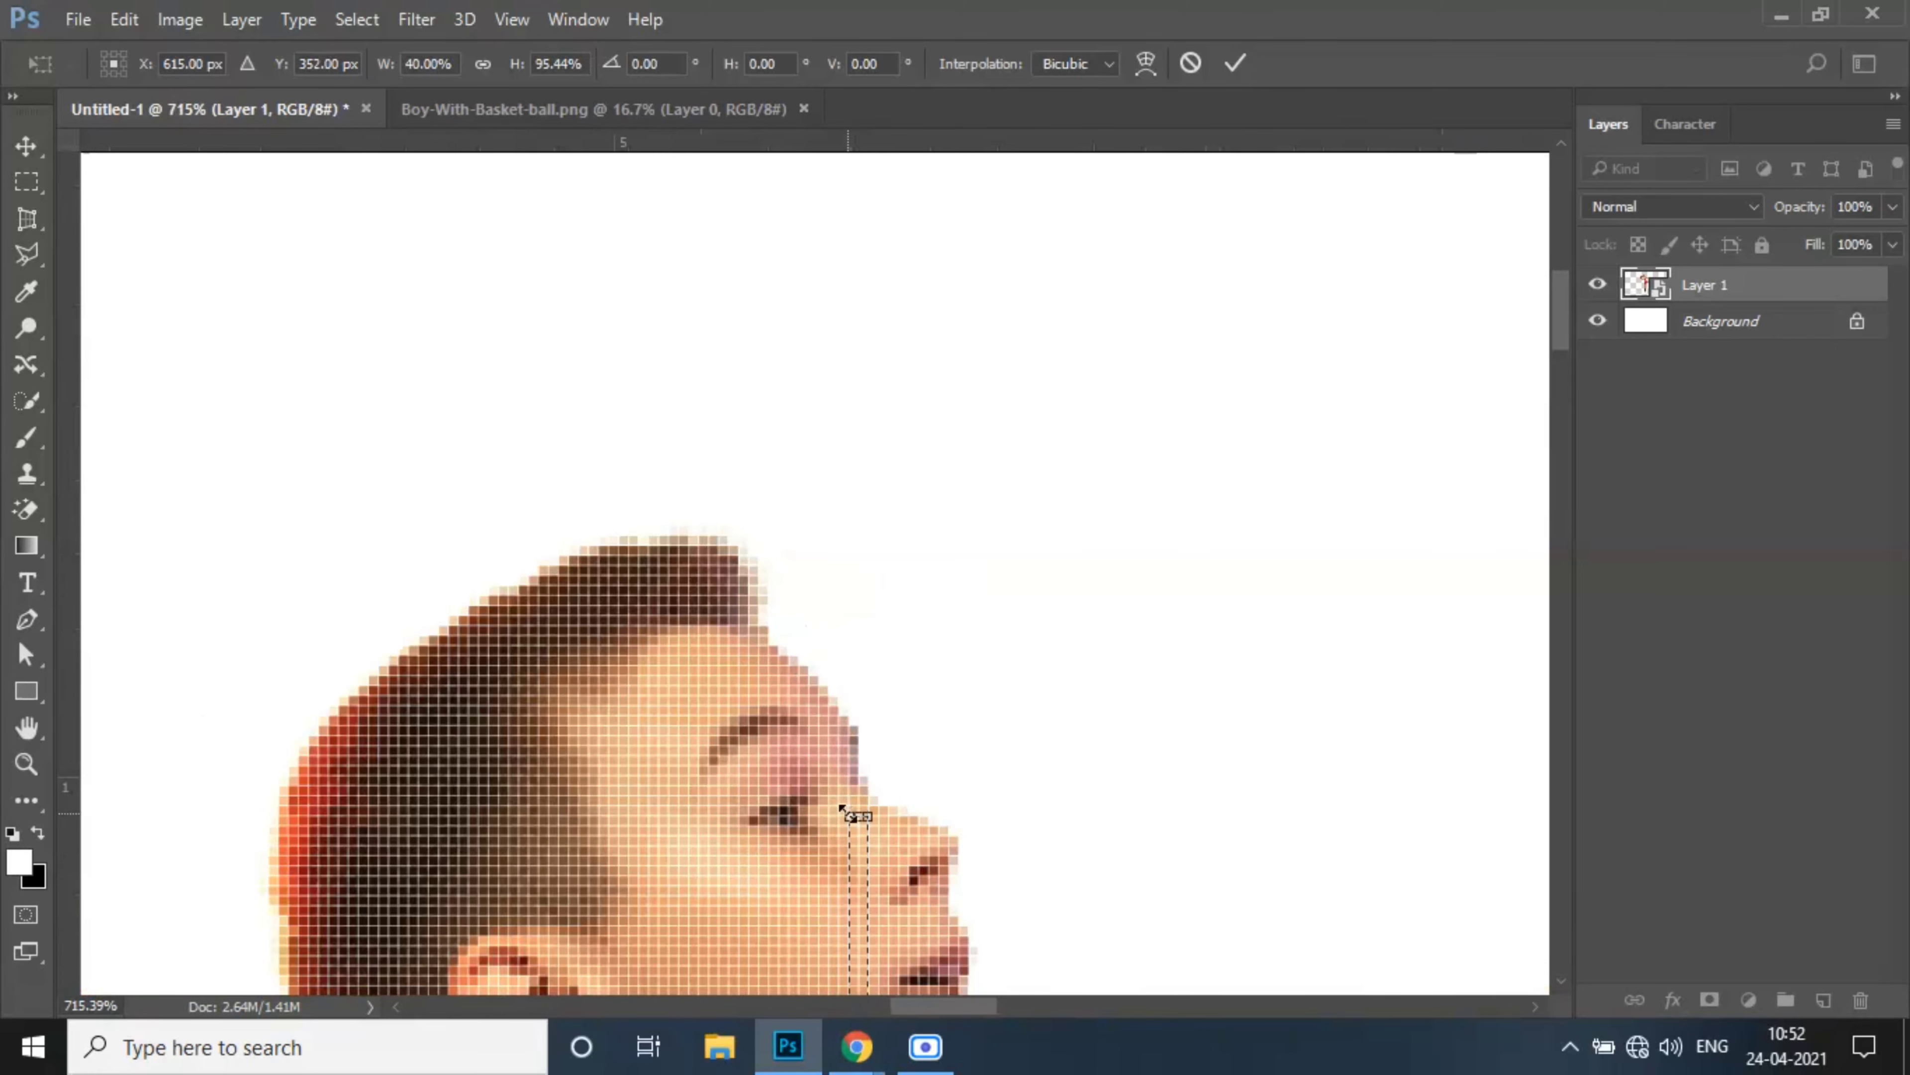
{"action": "left_click", "coordinate": [1233, 62]}
{"action": "scroll", "coordinate": [870, 598], "scroll_direction": "down", "scroll_amount": 10}
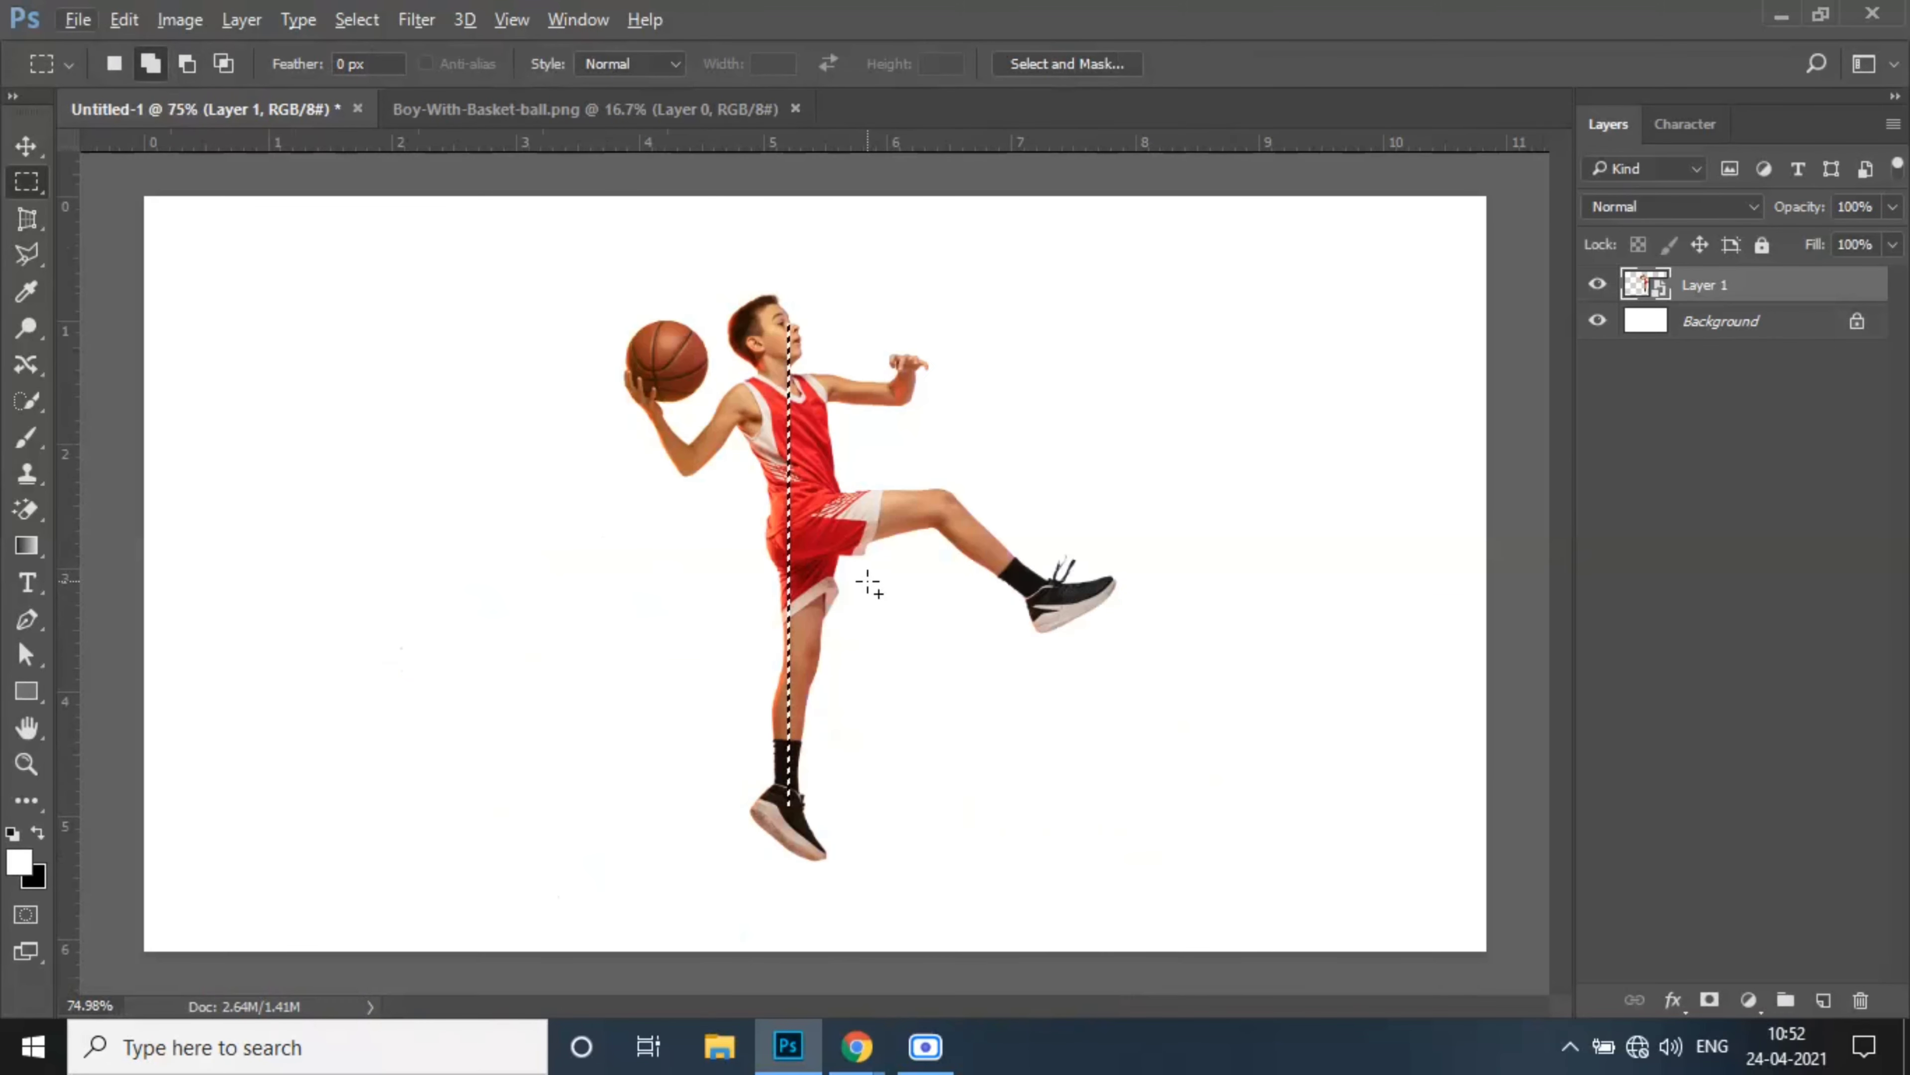
Copy the selected strip to a new layer and stretch it horizontally across the full canvas width
{"action": "key", "text": "ctrl+j"}
{"action": "key", "text": "v"}
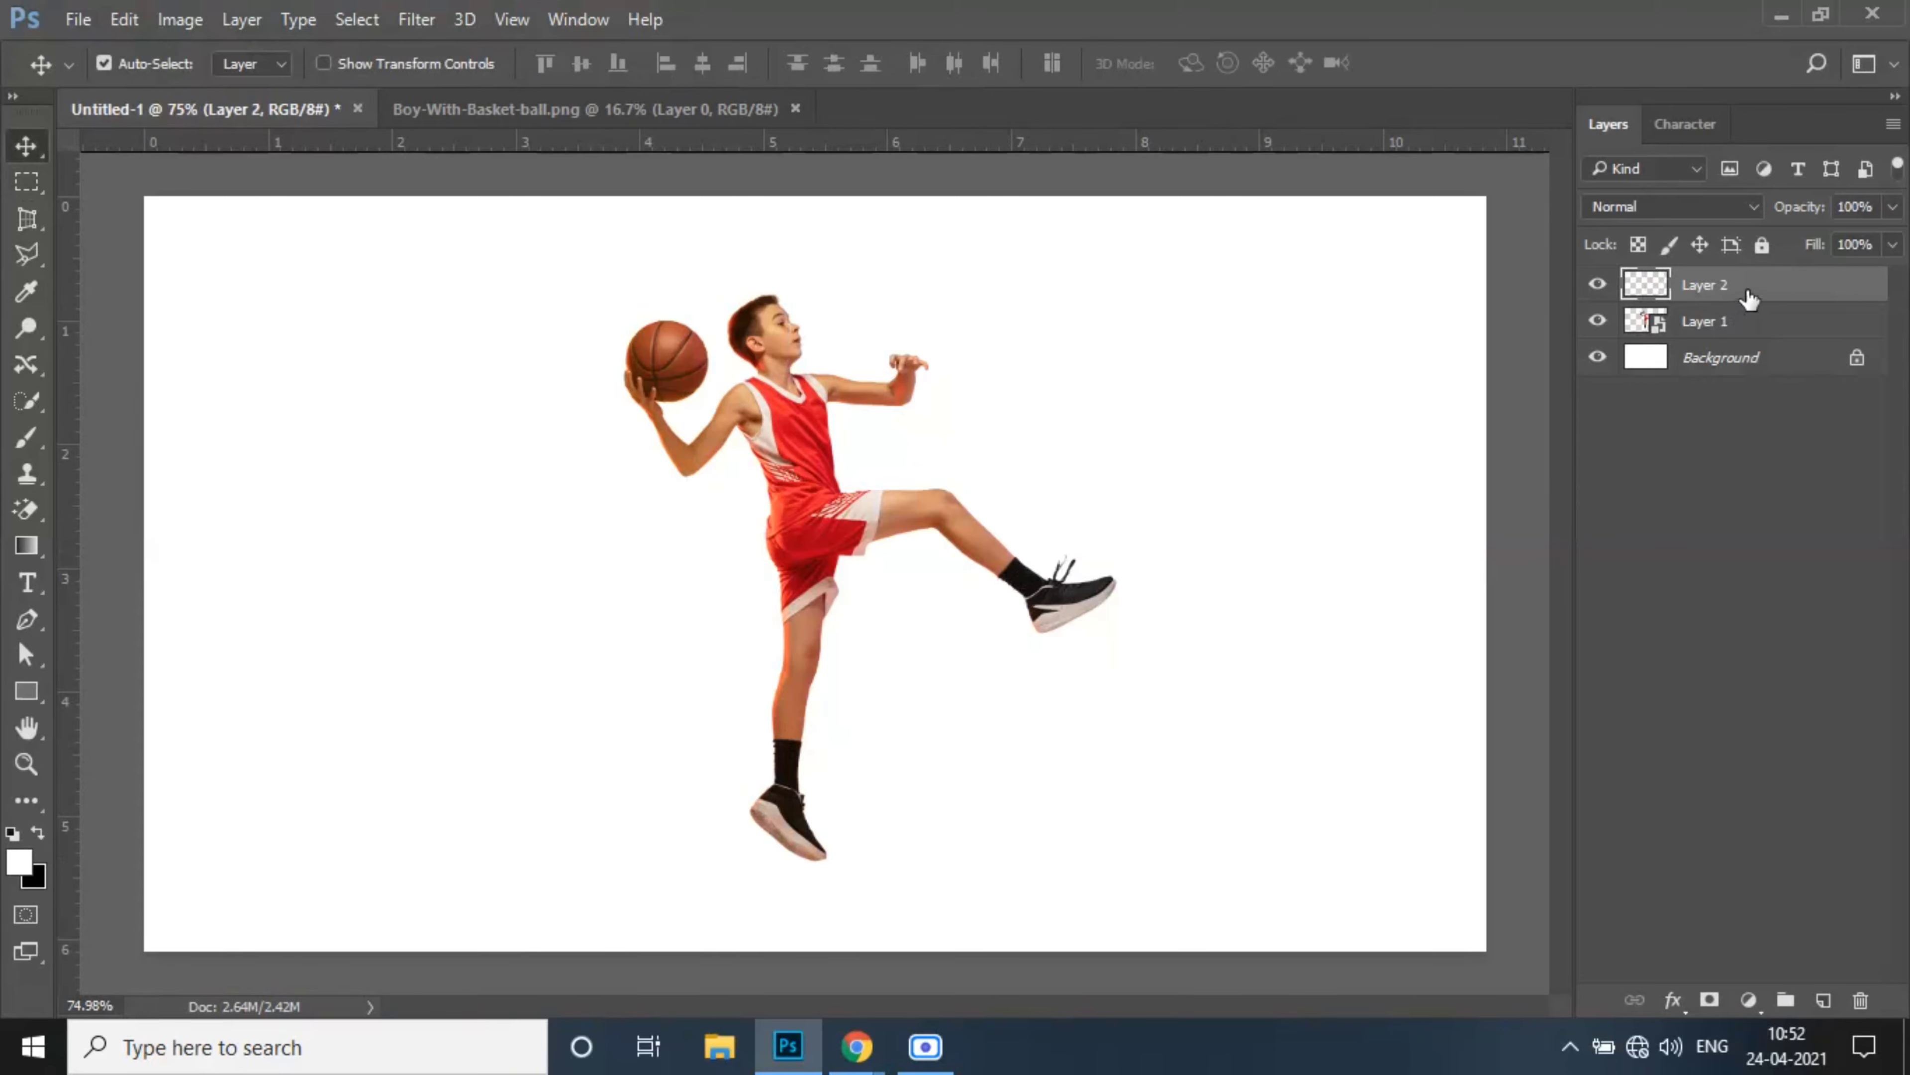
{"action": "key", "text": "ctrl+t"}
{"action": "mouse_move", "coordinate": [805, 568]}
{"action": "left_mouse_down"}
{"action": "mouse_move", "coordinate": [1488, 584]}
{"action": "mouse_move", "coordinate": [1503, 602]}
{"action": "left_mouse_up"}
{"action": "left_click", "coordinate": [1230, 62]}
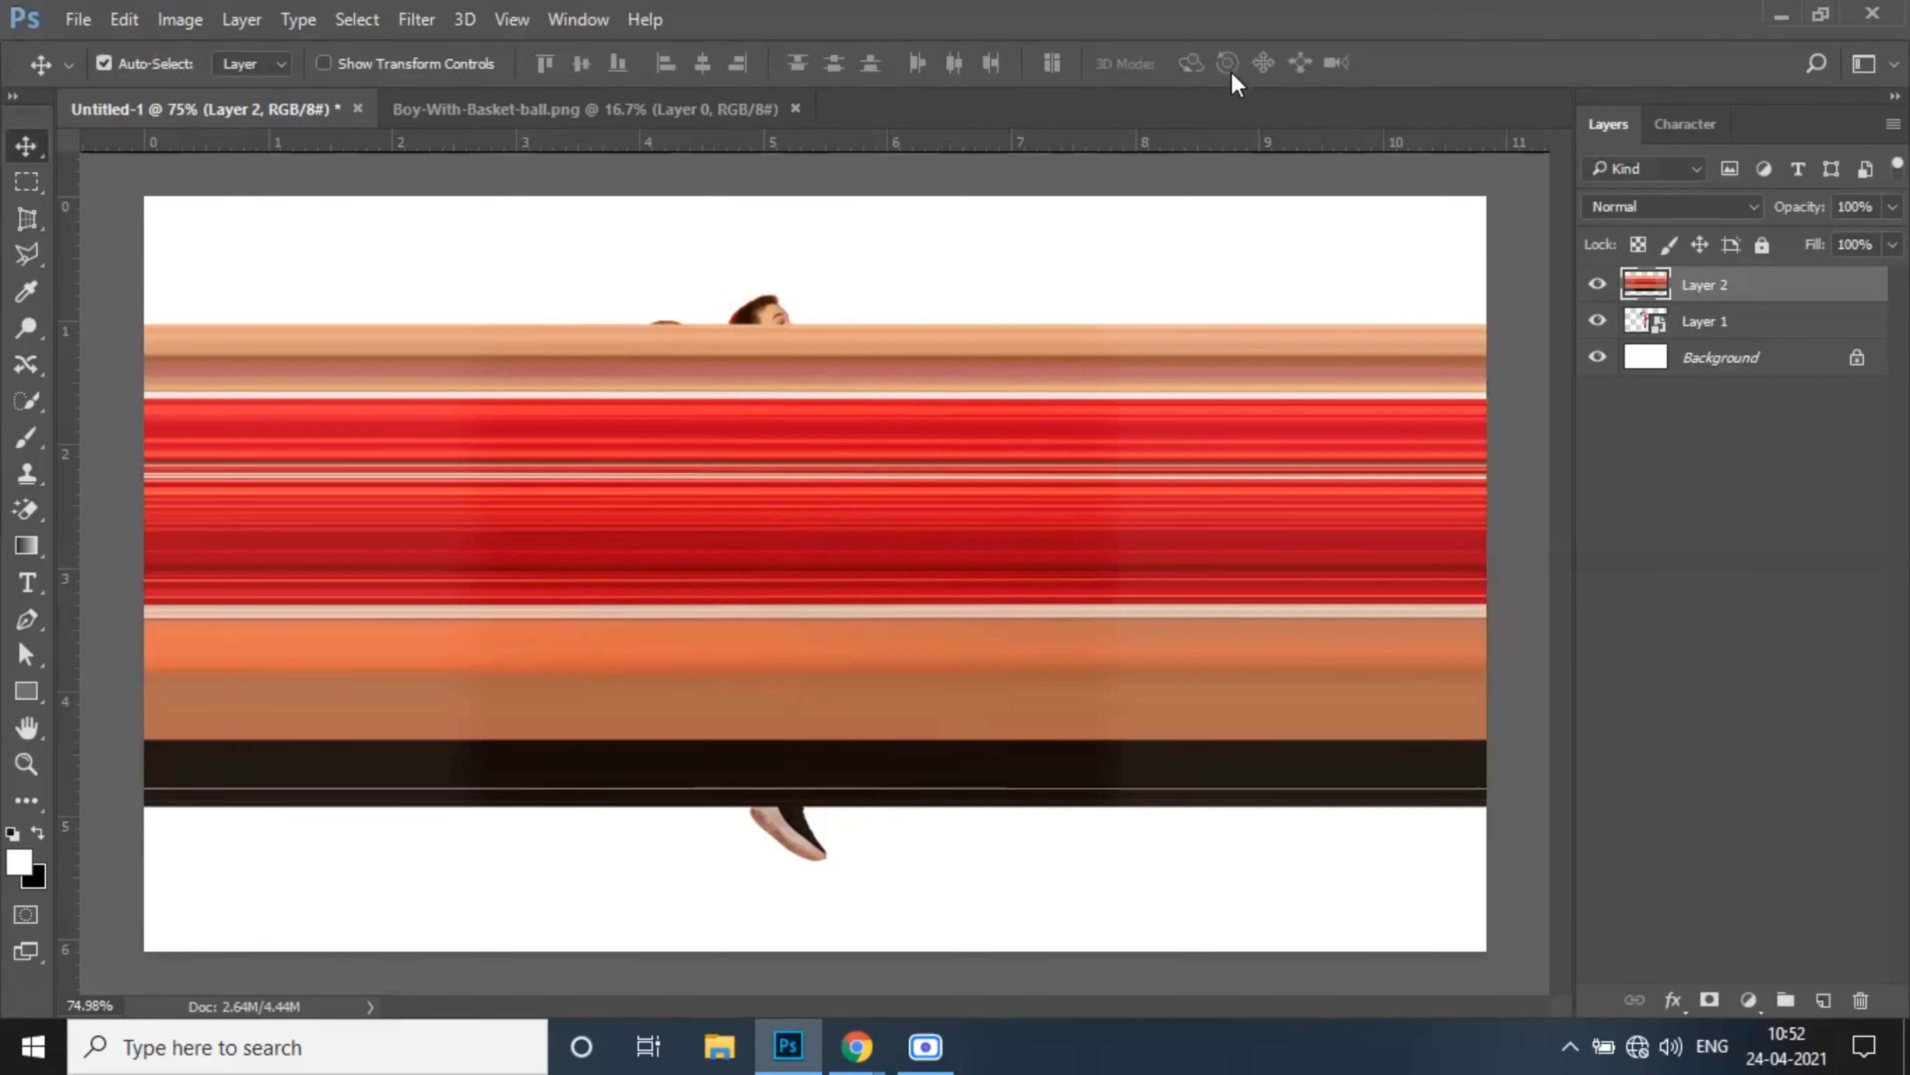
Move the stretched strip layer below the boy and apply the Polar Coordinates filter with Rectangular to Polar
{"action": "left_click_drag", "start_coordinate": [1861, 305], "coordinate": [1850, 348]}
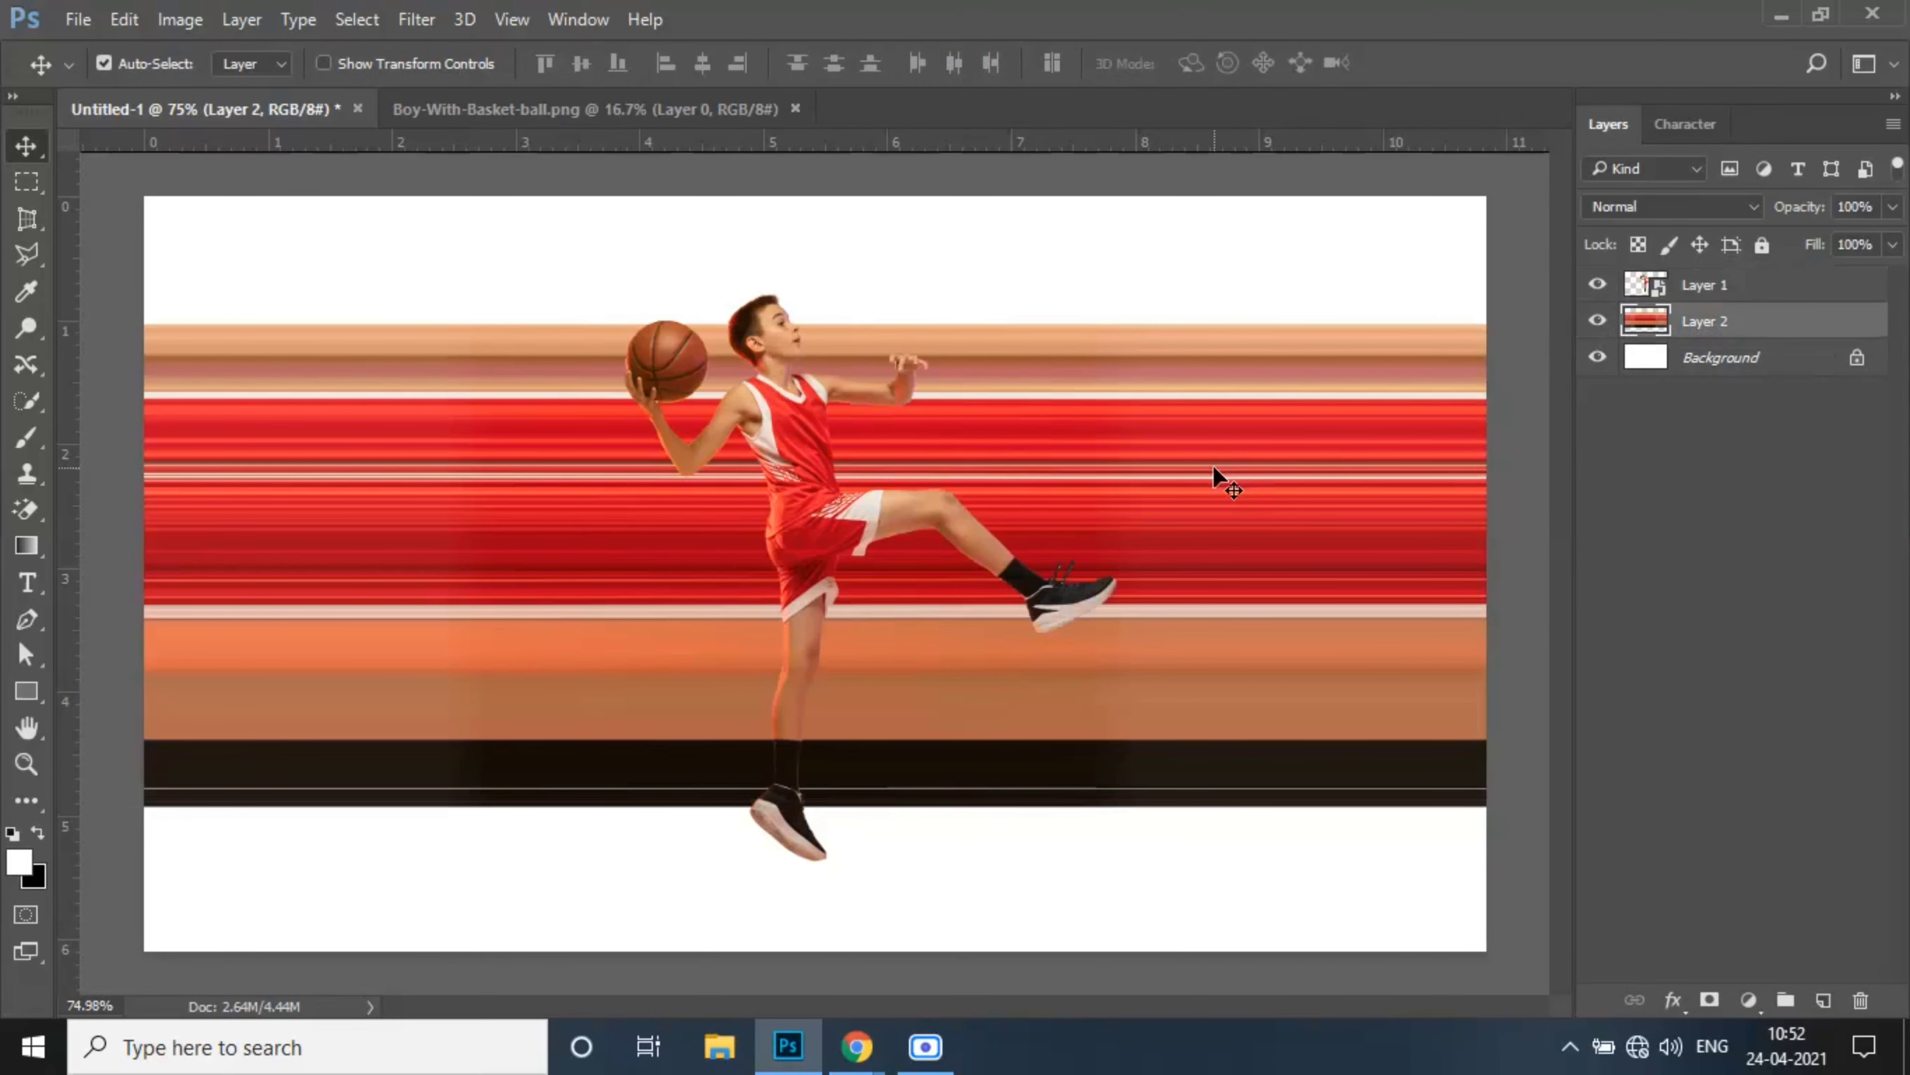
{"action": "left_click", "coordinate": [417, 19]}
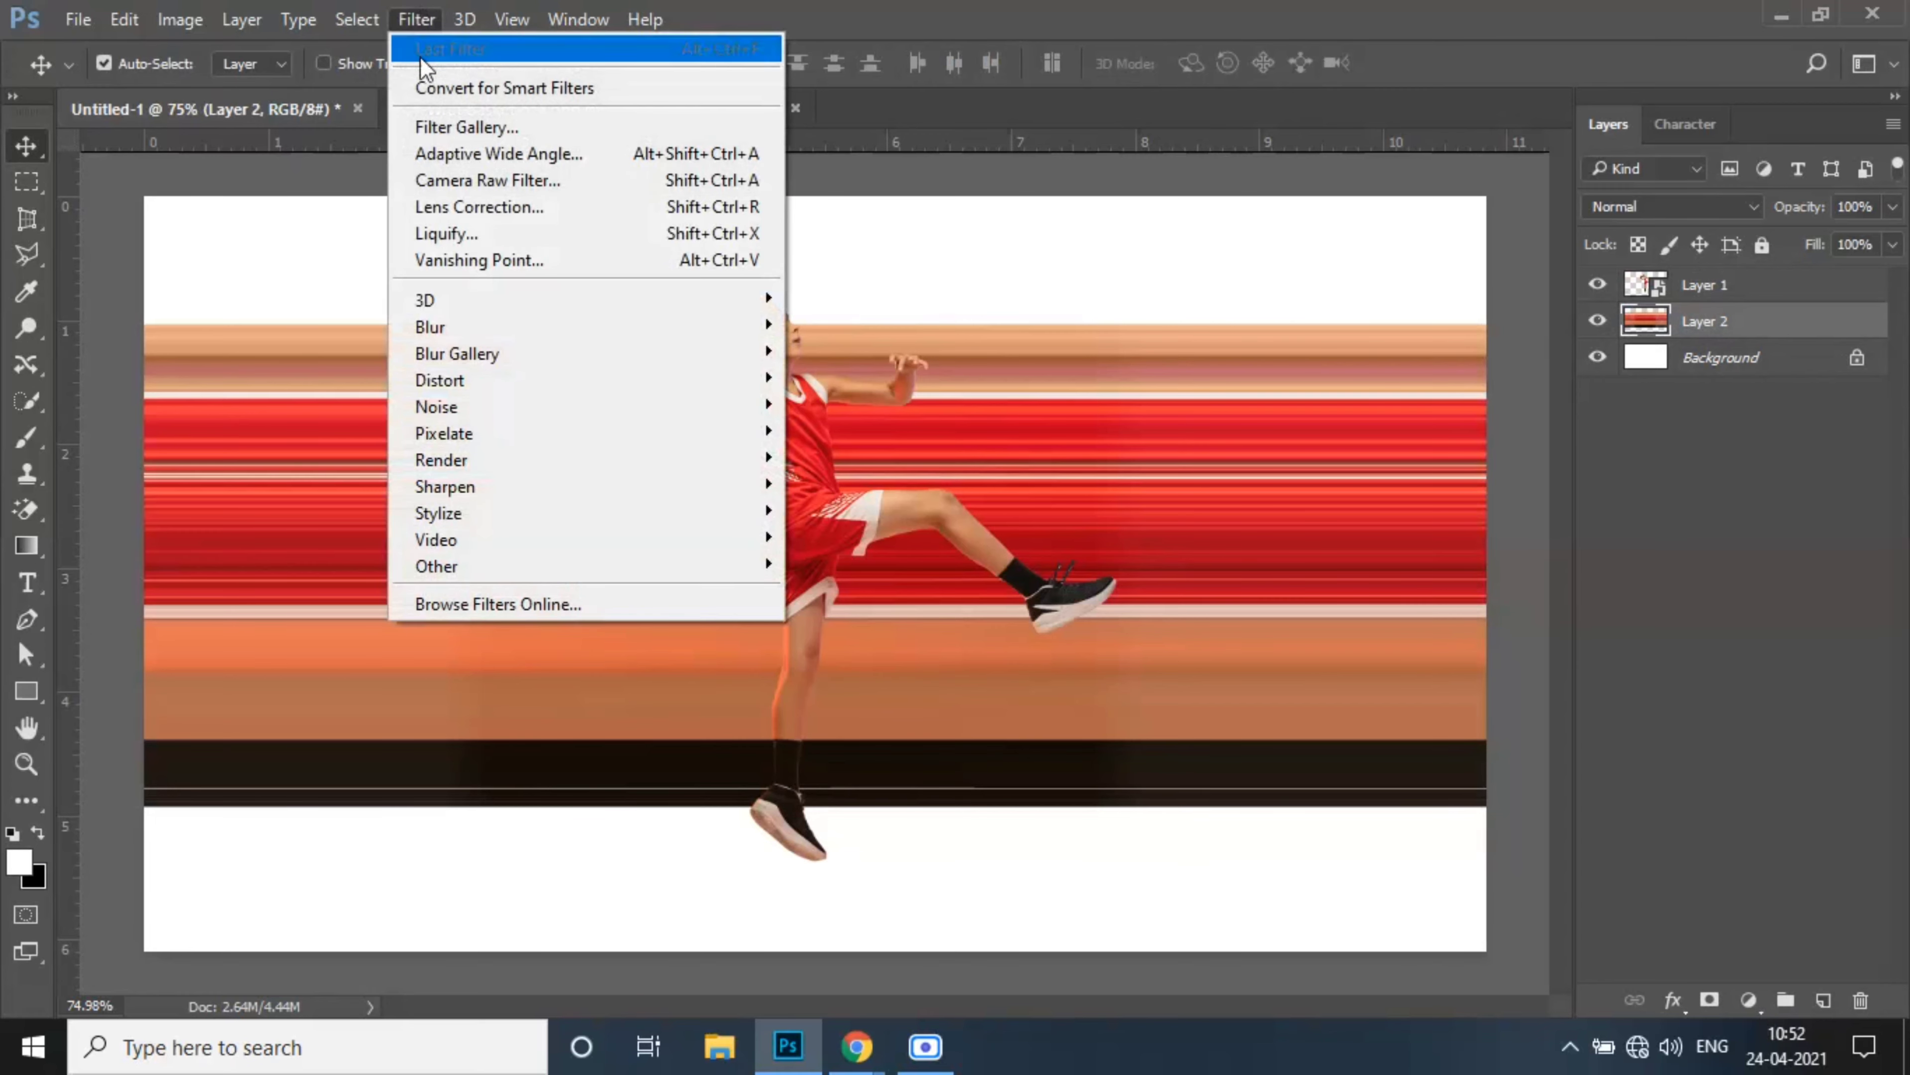
{"action": "mouse_move", "coordinate": [449, 383]}
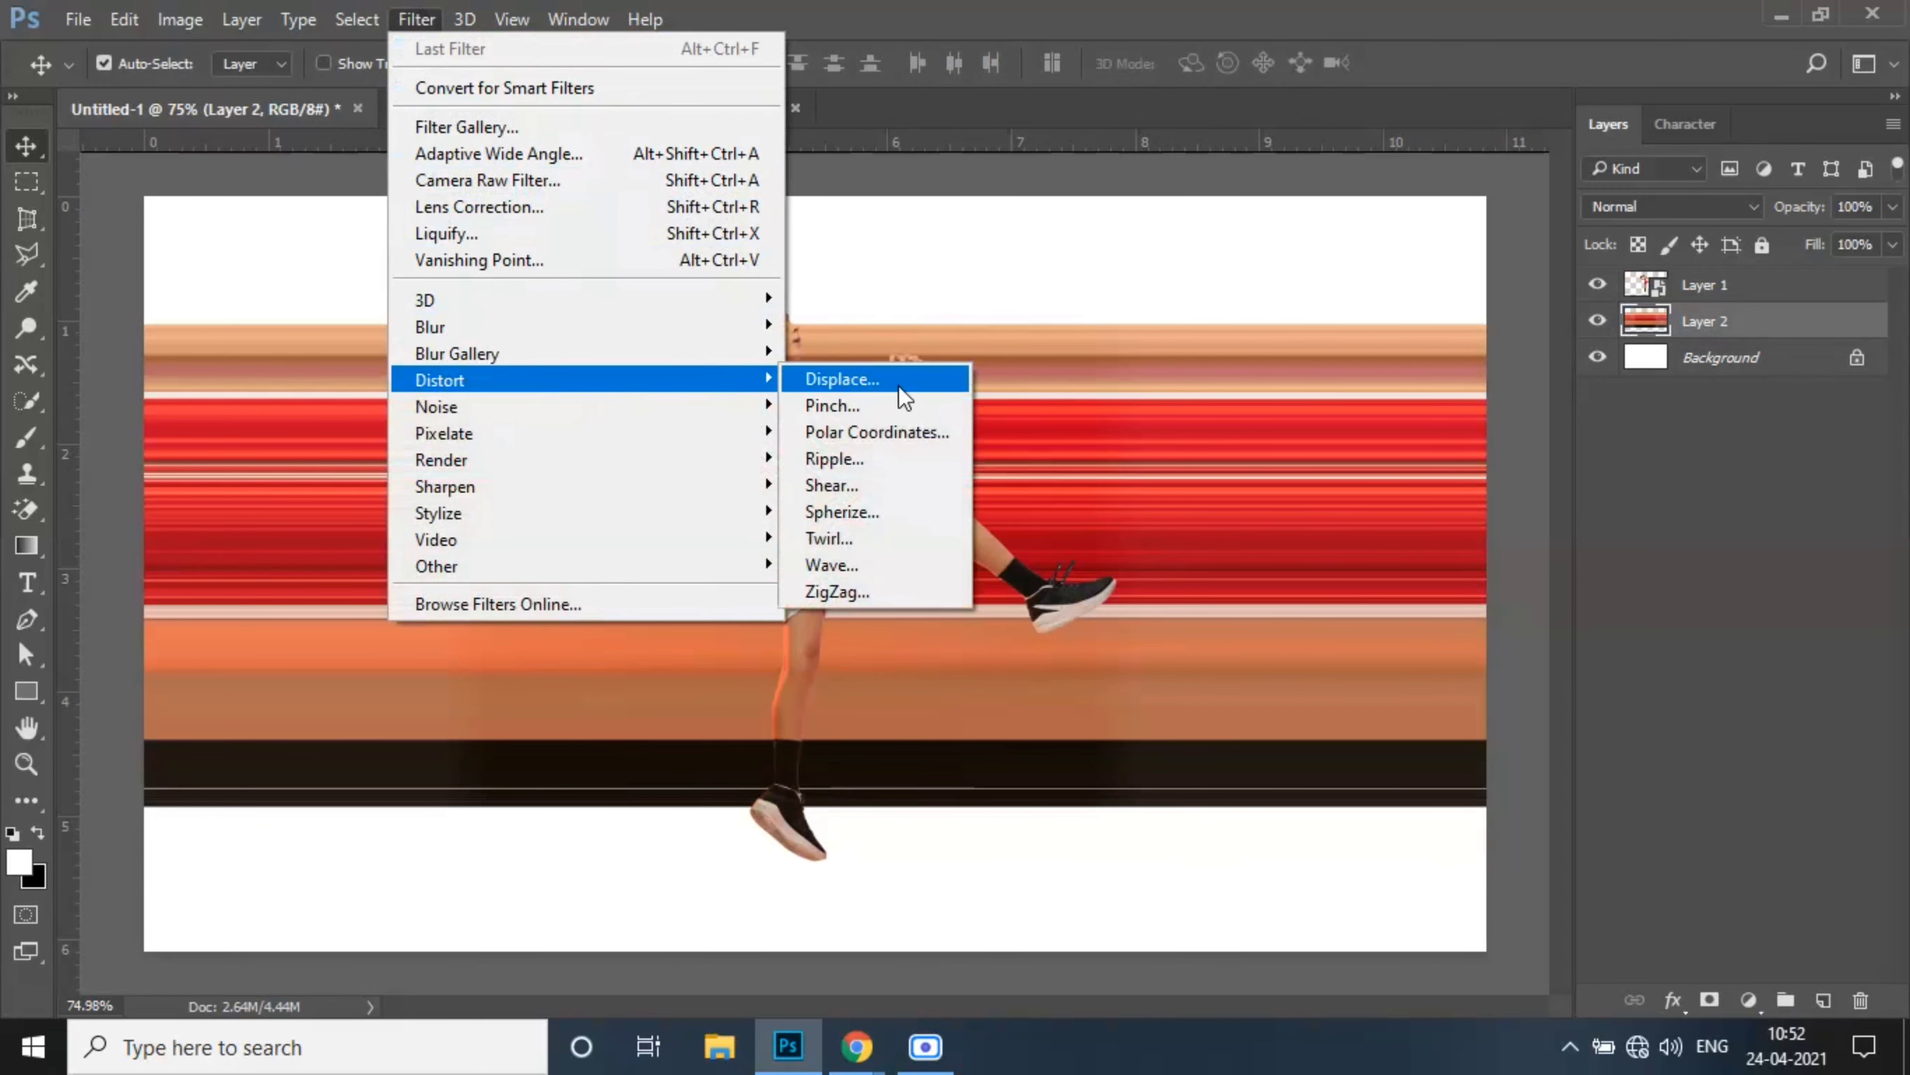
{"action": "left_click", "coordinate": [906, 432]}
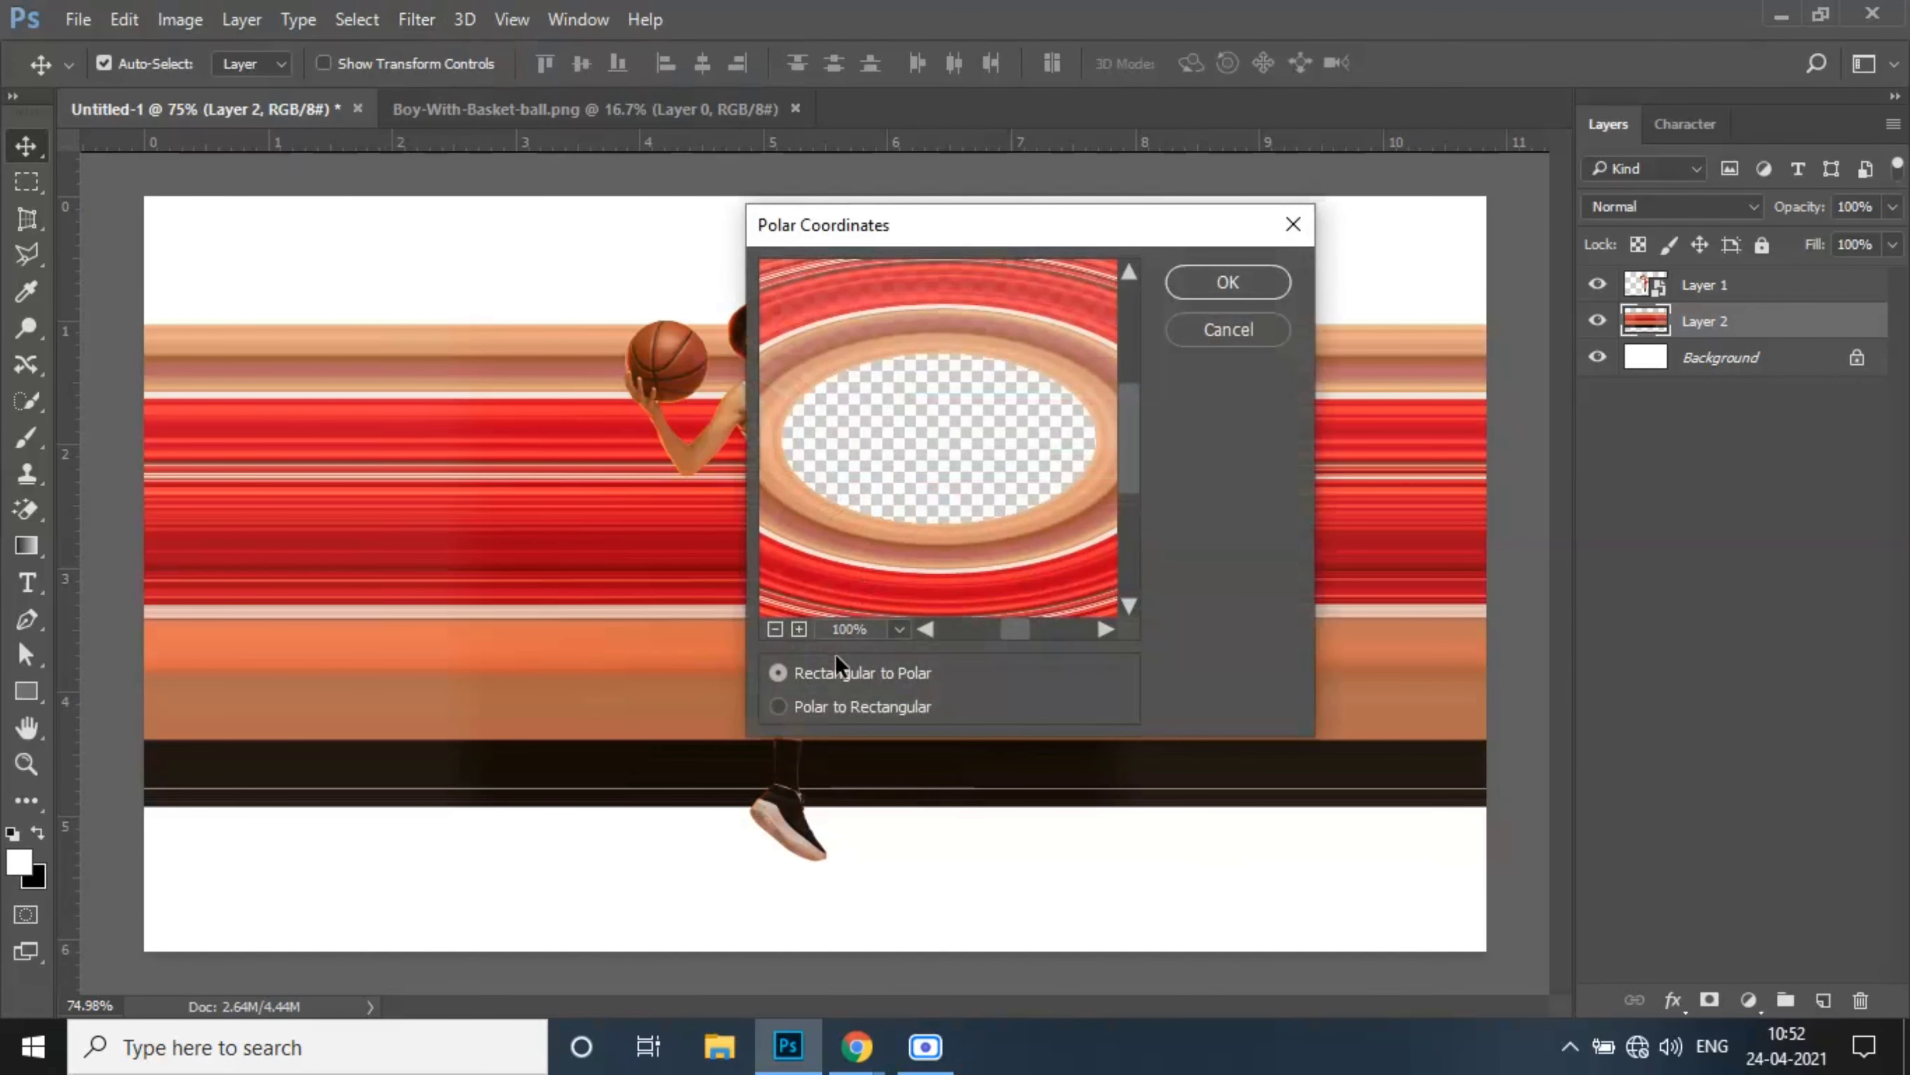
{"action": "left_click", "coordinate": [775, 629]}
{"action": "left_click", "coordinate": [774, 628]}
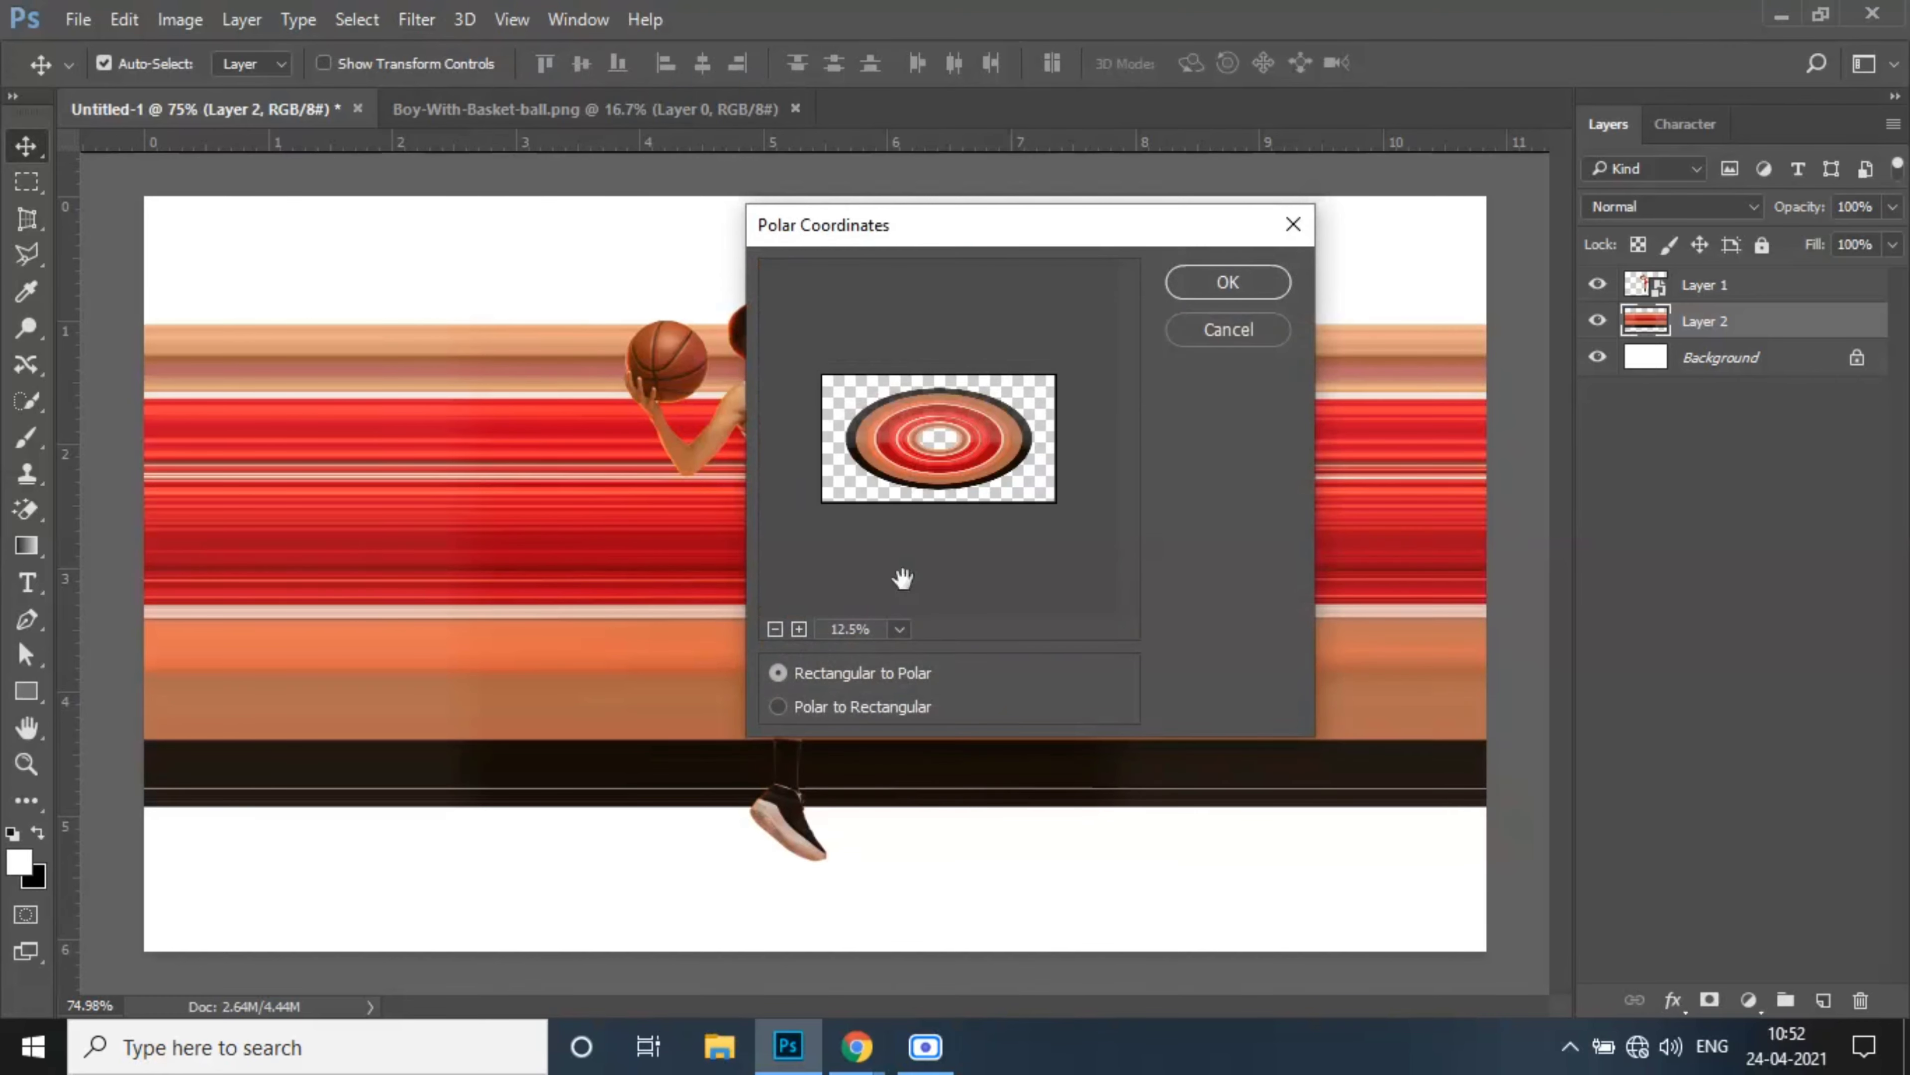
{"action": "left_click", "coordinate": [1248, 283]}
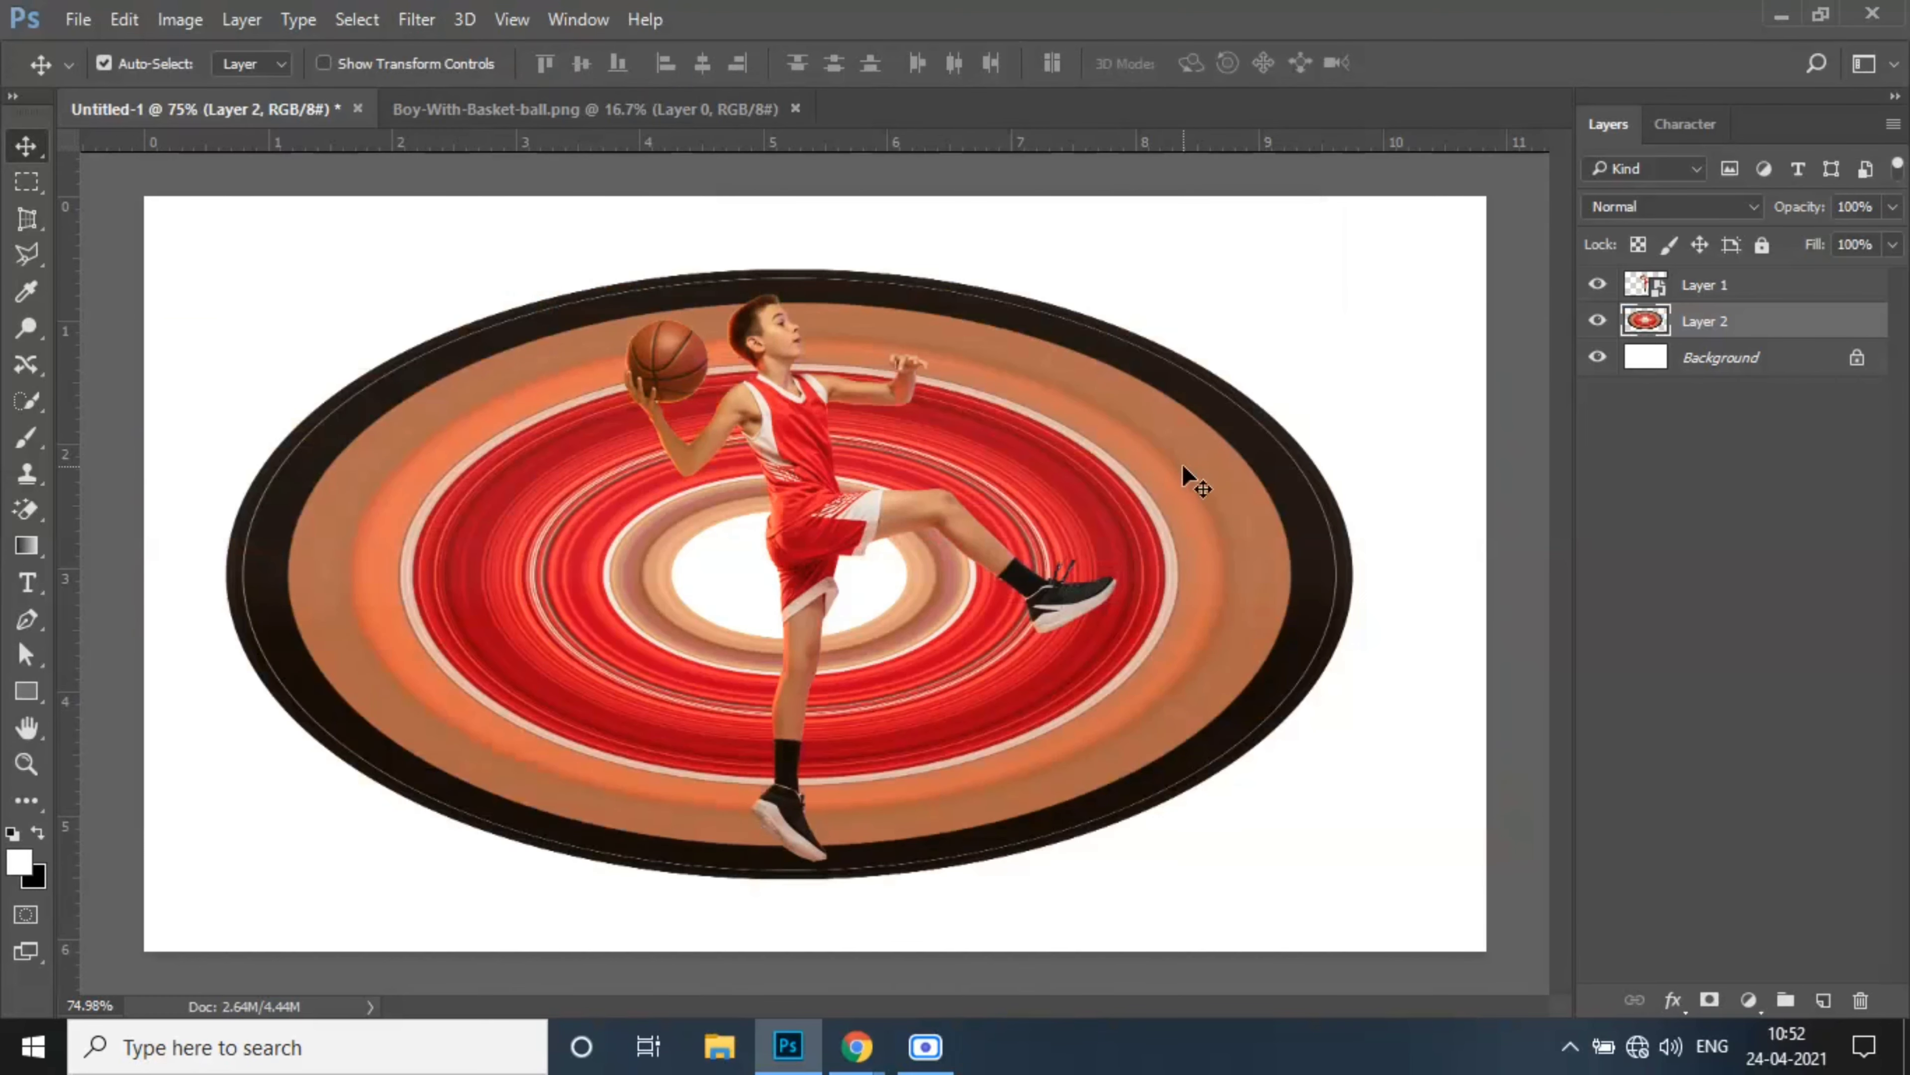
Squeeze the striped ellipse behind the boy to about 53.3% width, making it nearly circular
{"action": "scroll", "coordinate": [1186, 464], "scroll_direction": "down", "scroll_amount": 4}
{"action": "key", "text": "ctrl+t"}
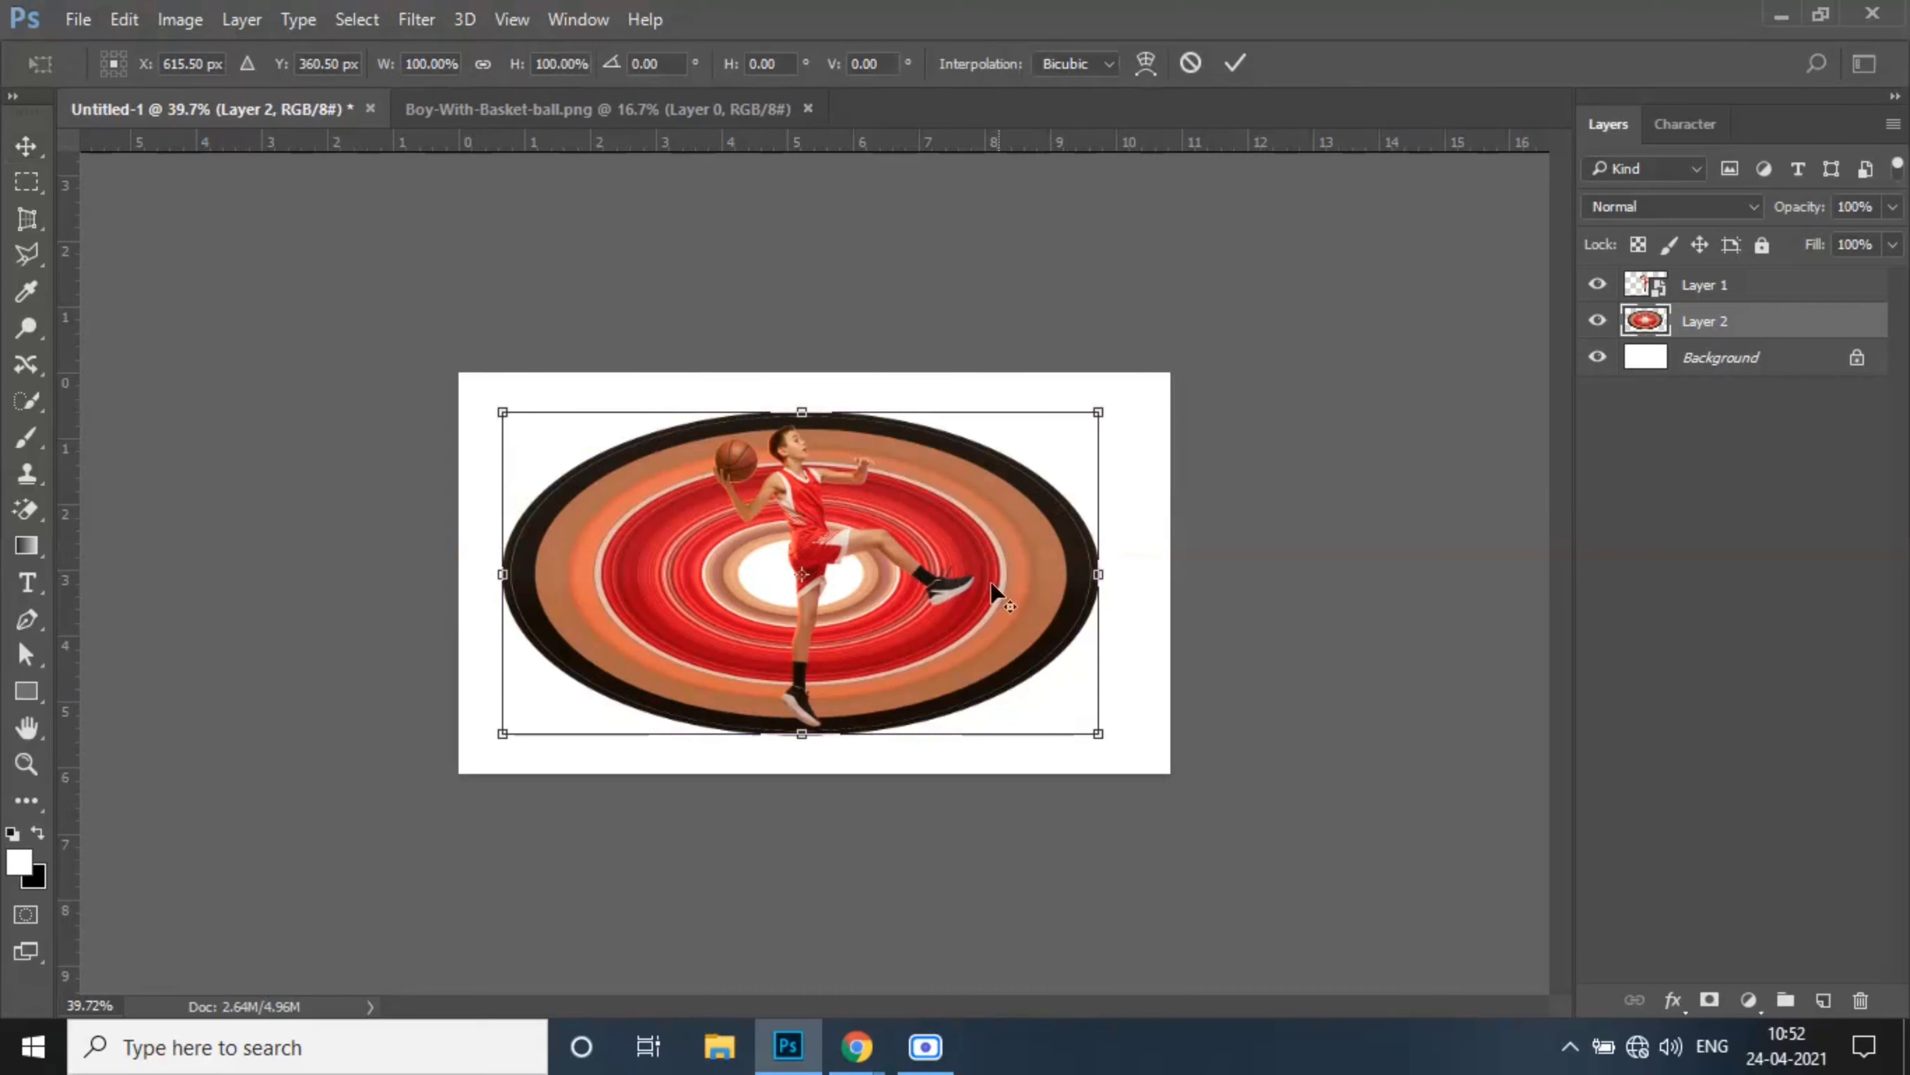
{"action": "scroll", "coordinate": [992, 591], "scroll_direction": "up", "scroll_amount": 2}
{"action": "left_click_drag", "start_coordinate": [1222, 579], "coordinate": [890, 634]}
{"action": "left_click_drag", "start_coordinate": [991, 577], "coordinate": [999, 578]}
{"action": "scroll", "coordinate": [904, 637], "scroll_direction": "up", "scroll_amount": 2}
{"action": "left_click_drag", "start_coordinate": [902, 645], "coordinate": [994, 646]}
{"action": "scroll", "coordinate": [849, 256], "scroll_direction": "up", "scroll_amount": 4}
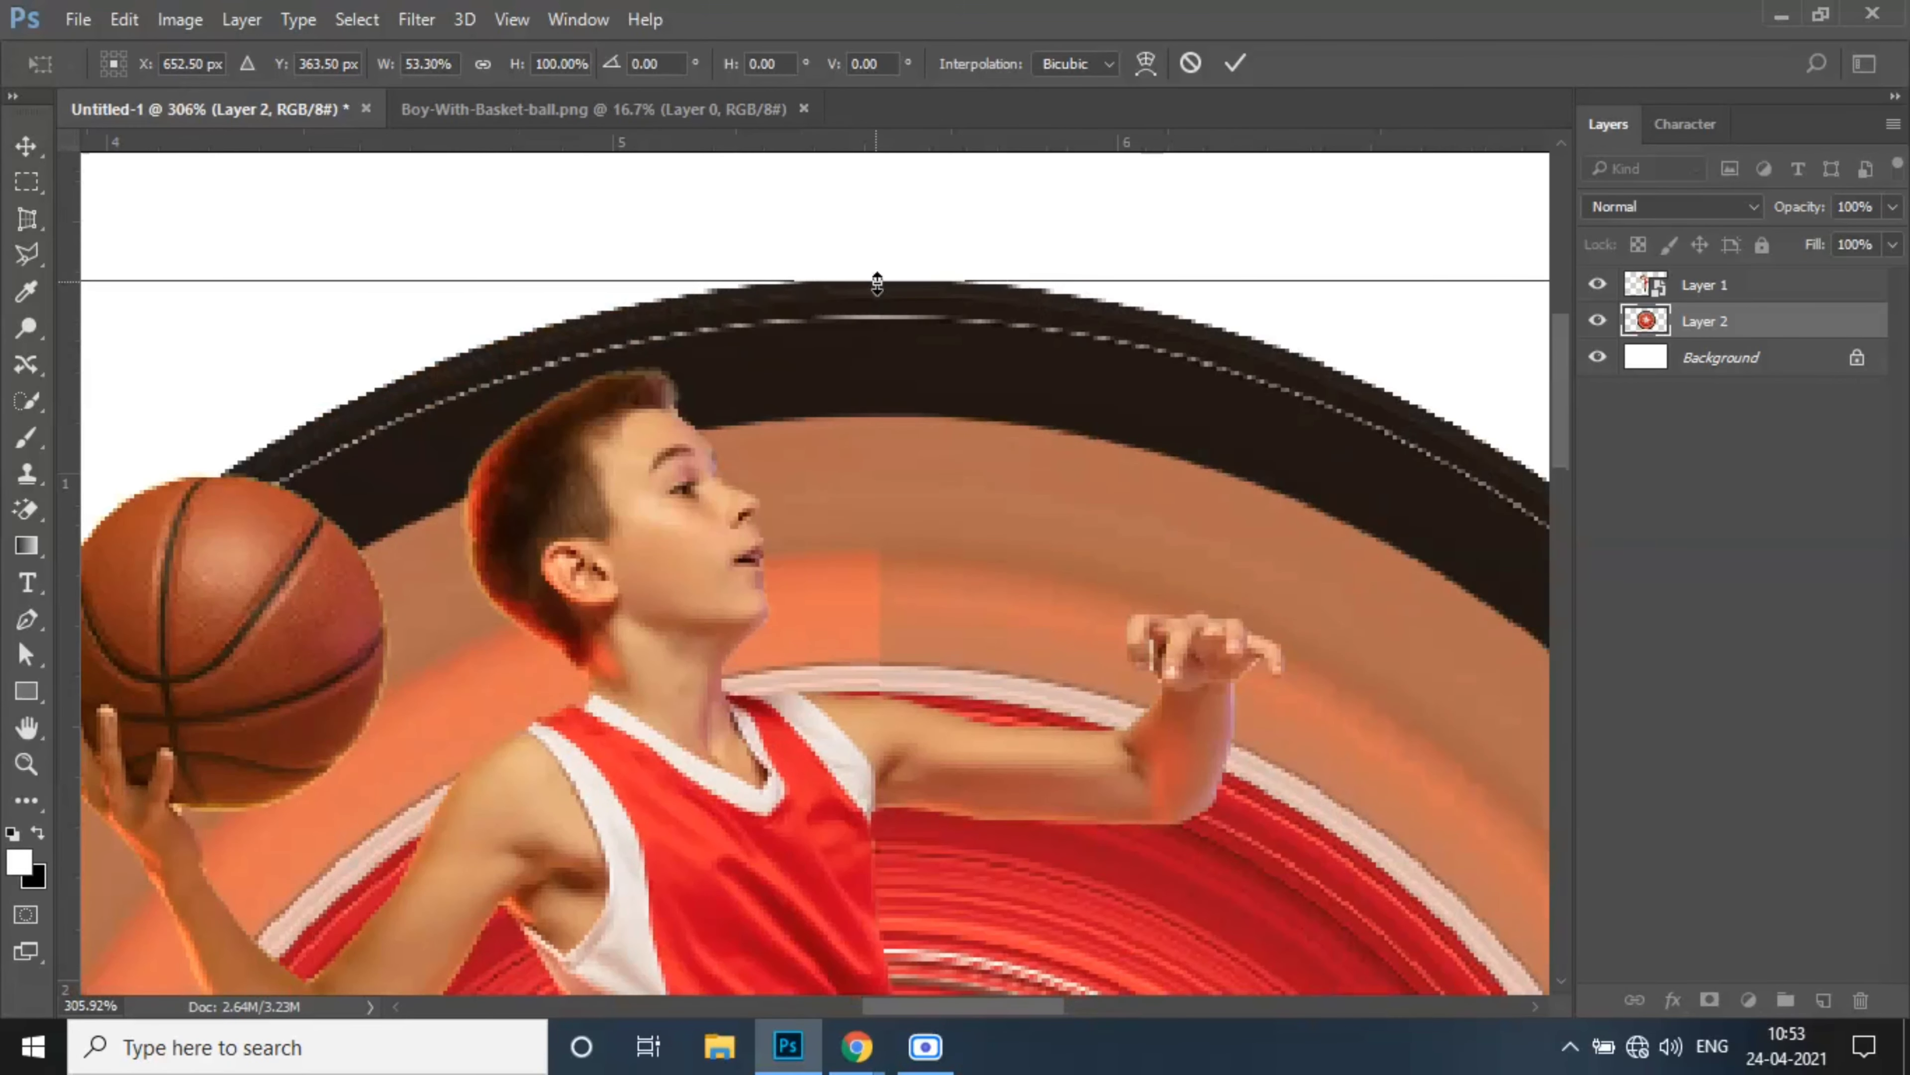
Reduce the striped ring to about 93.3% height and 52.3% width, fitting it to the boy's head and feet
{"action": "left_click_drag", "start_coordinate": [878, 282], "coordinate": [889, 365]}
{"action": "scroll", "coordinate": [890, 367], "scroll_direction": "down", "scroll_amount": 2}
{"action": "left_click_drag", "start_coordinate": [987, 956], "coordinate": [977, 598]}
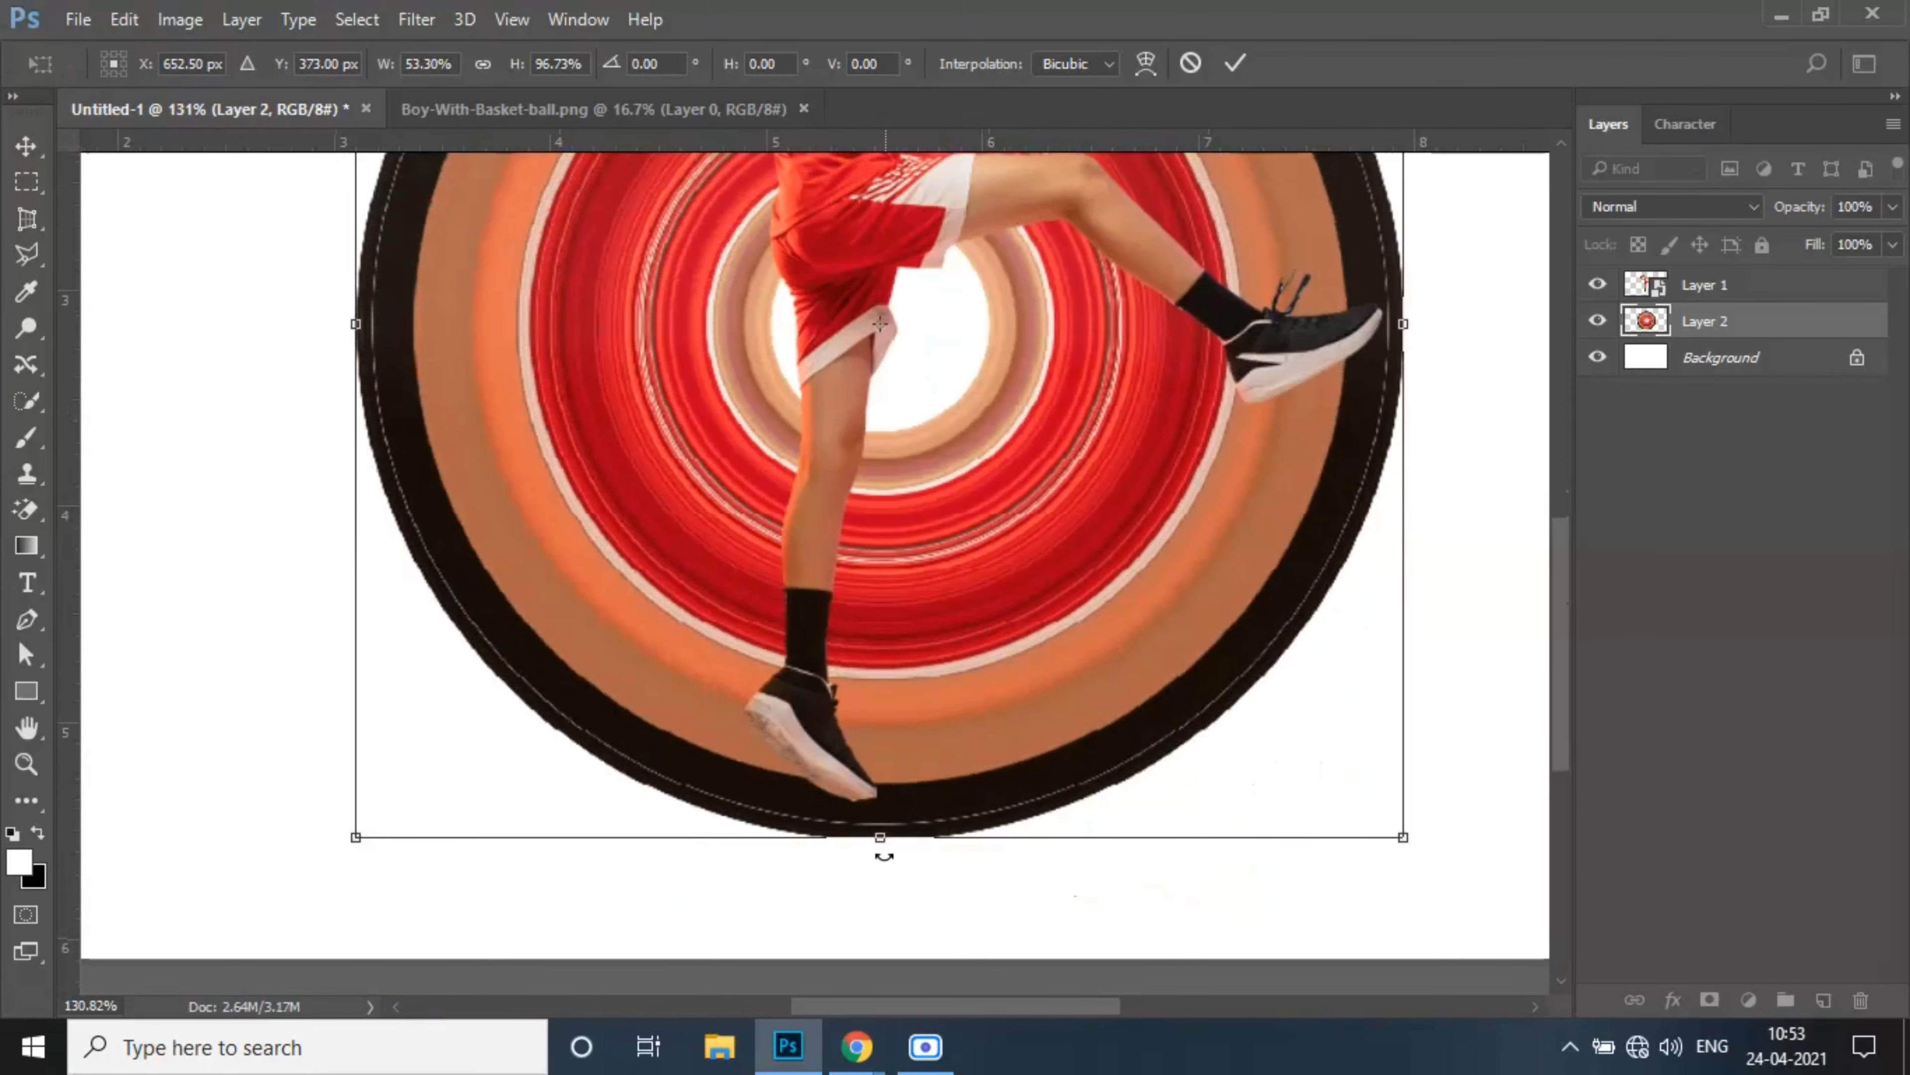
{"action": "left_click_drag", "start_coordinate": [882, 828], "coordinate": [882, 798]}
{"action": "scroll", "coordinate": [1304, 507], "scroll_direction": "up", "scroll_amount": 2}
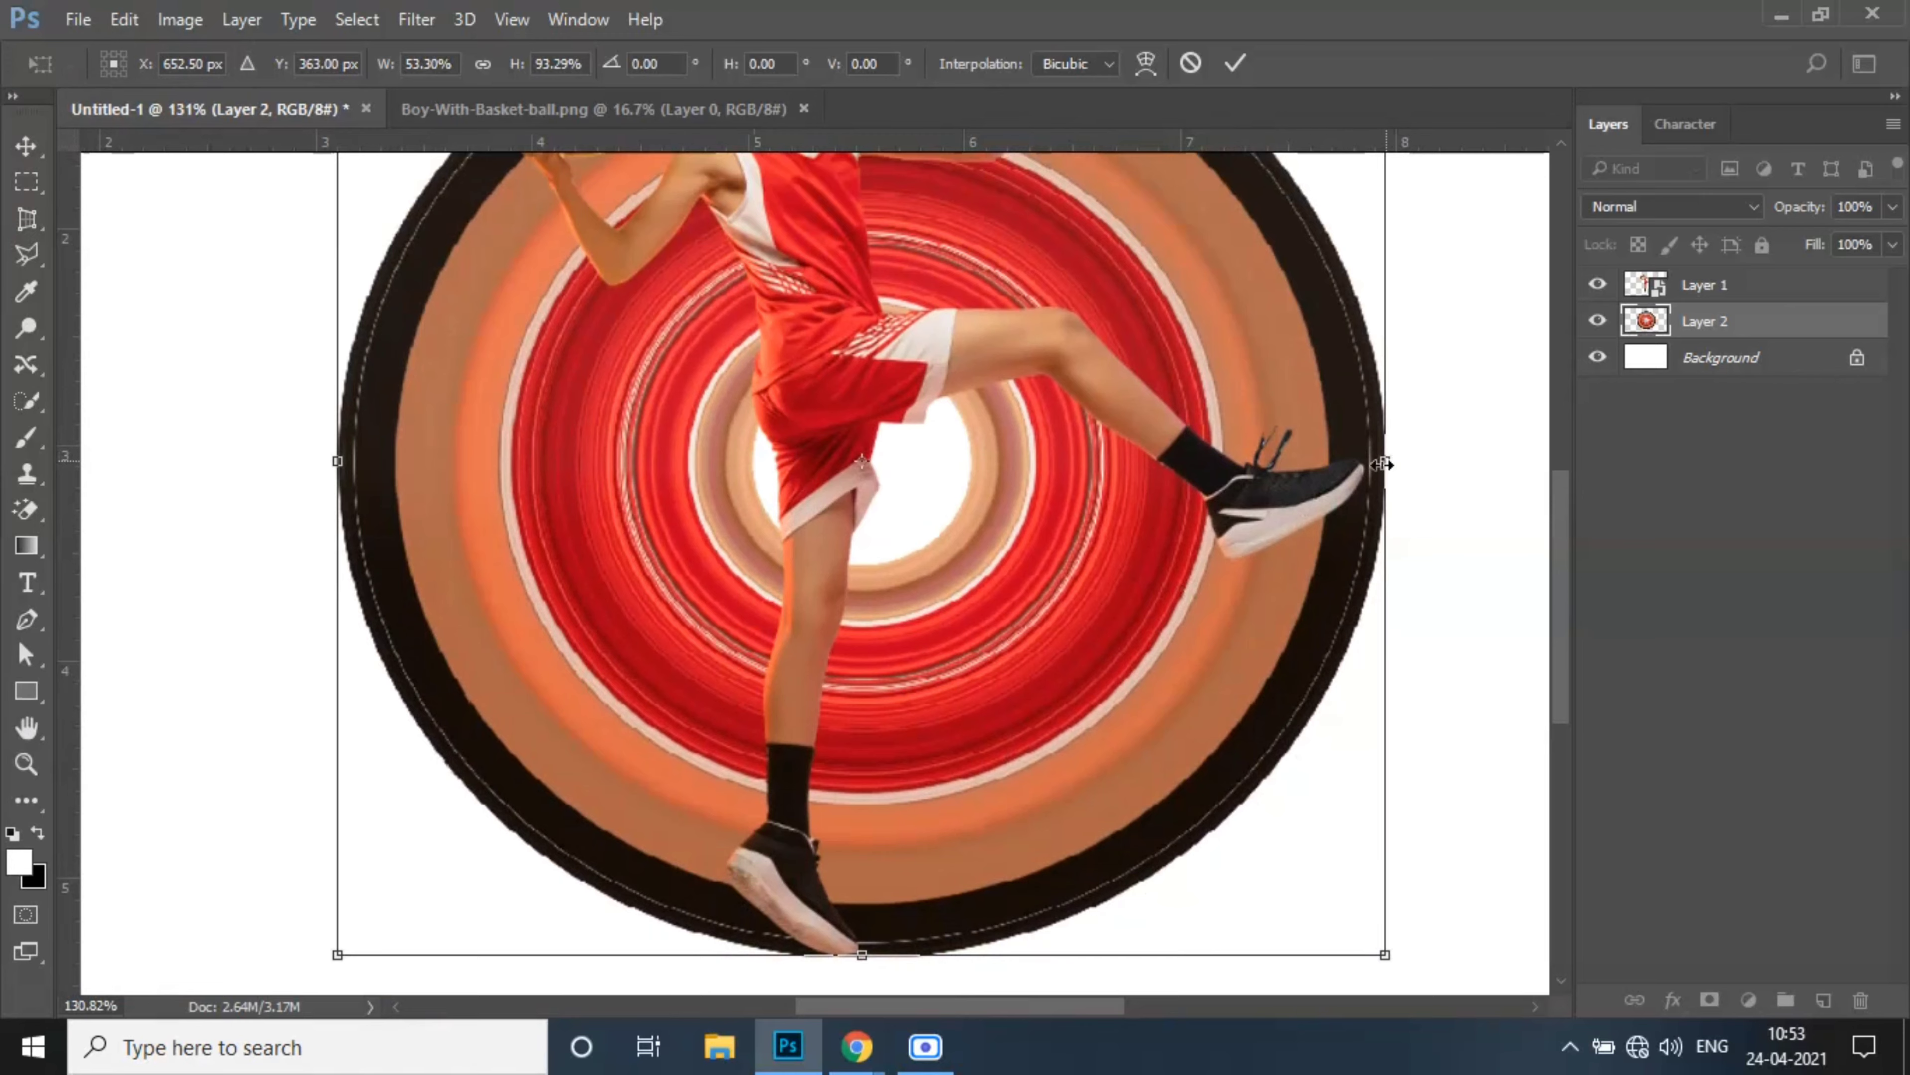
{"action": "left_click_drag", "start_coordinate": [1384, 463], "coordinate": [1365, 465]}
{"action": "scroll", "coordinate": [966, 552], "scroll_direction": "down", "scroll_amount": 3}
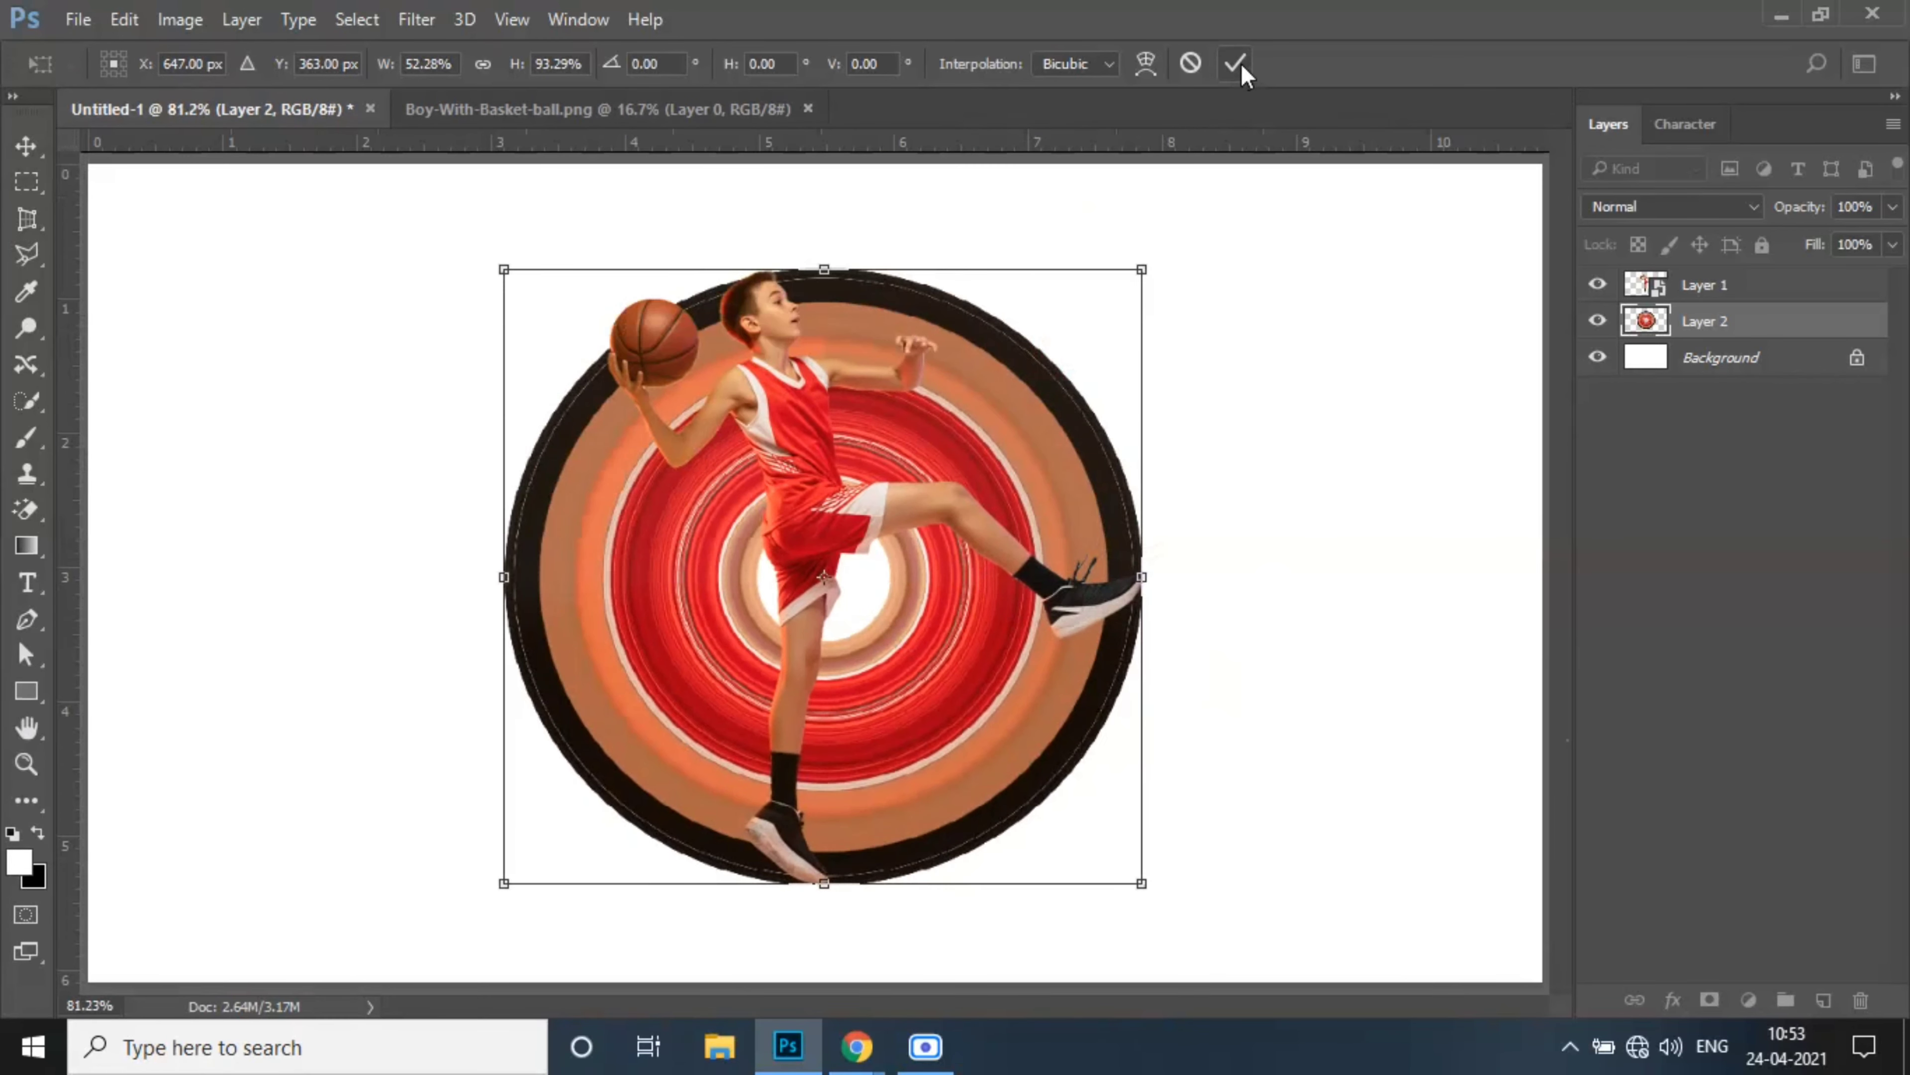
{"action": "left_click", "coordinate": [1236, 63]}
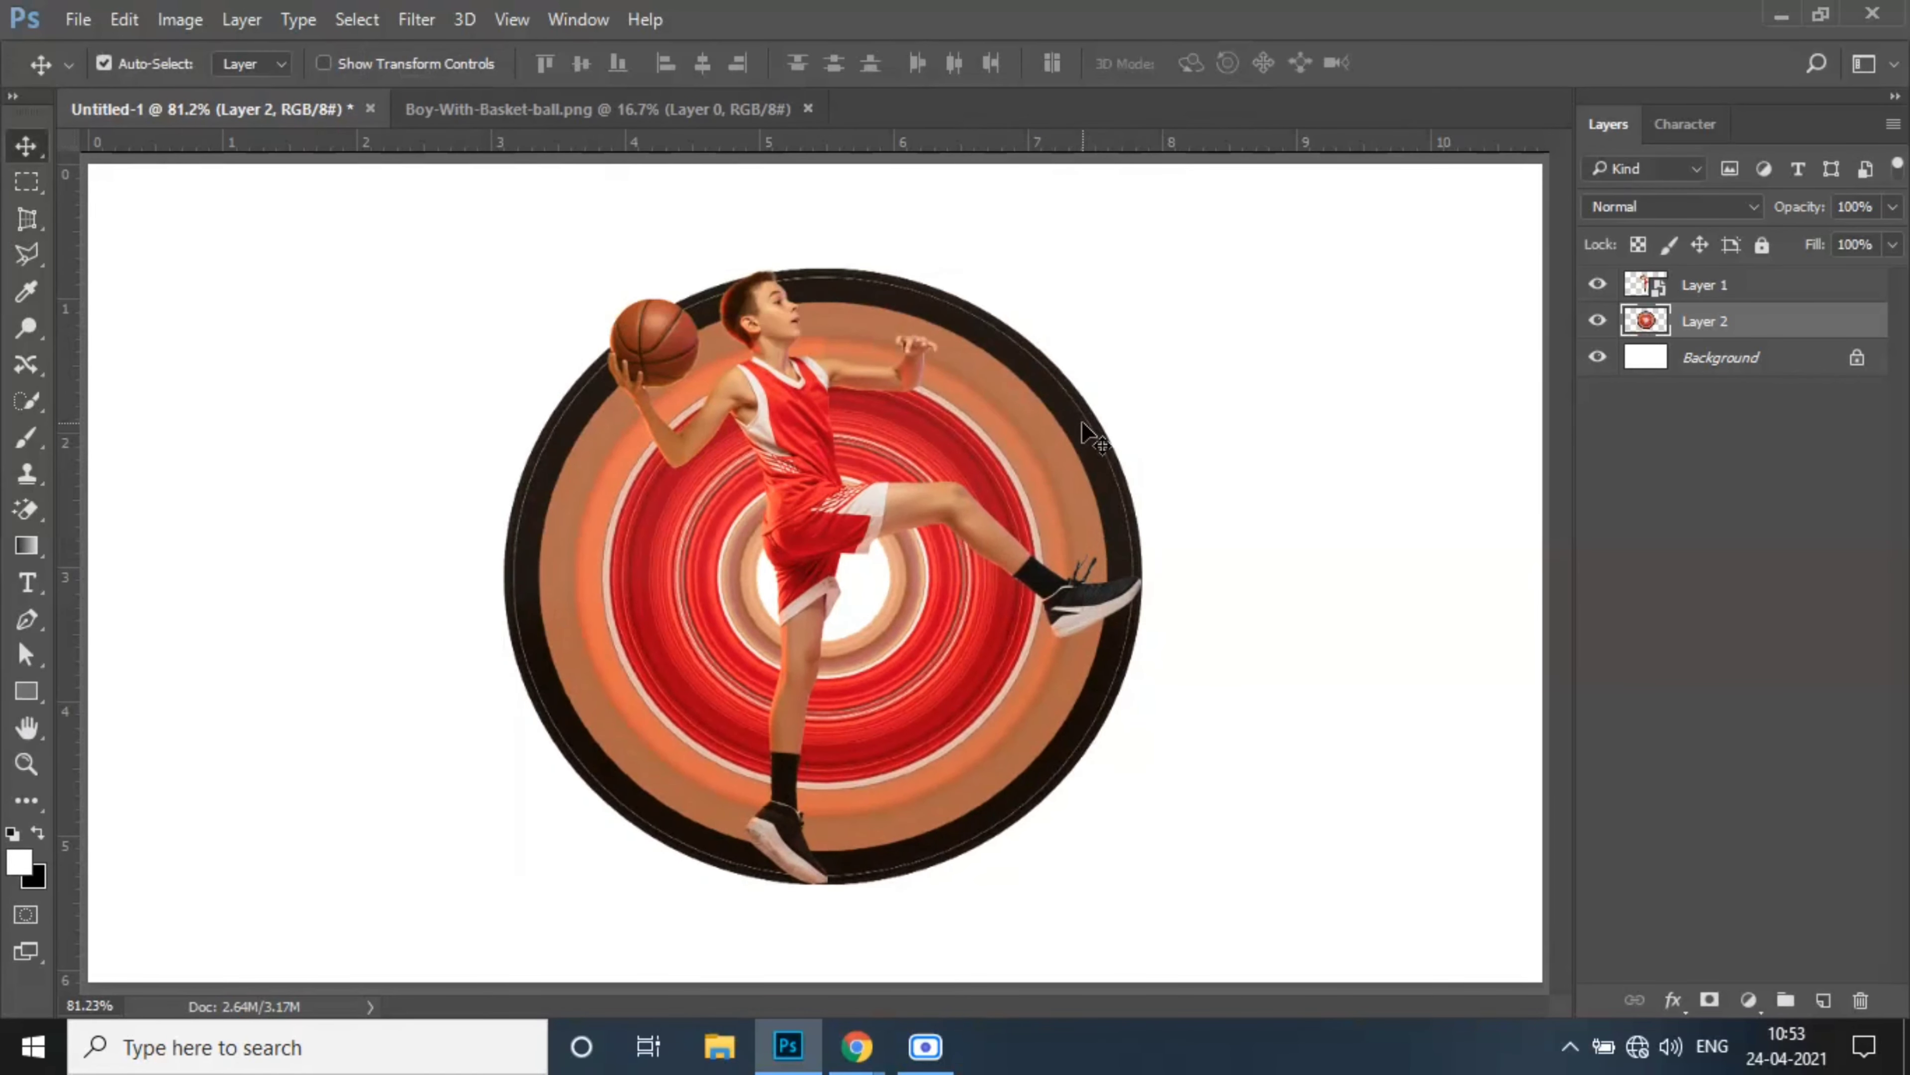
Shift the striped circle slightly to the right and narrow it to about 97.15% width
{"action": "left_click_drag", "start_coordinate": [1082, 424], "coordinate": [1090, 424]}
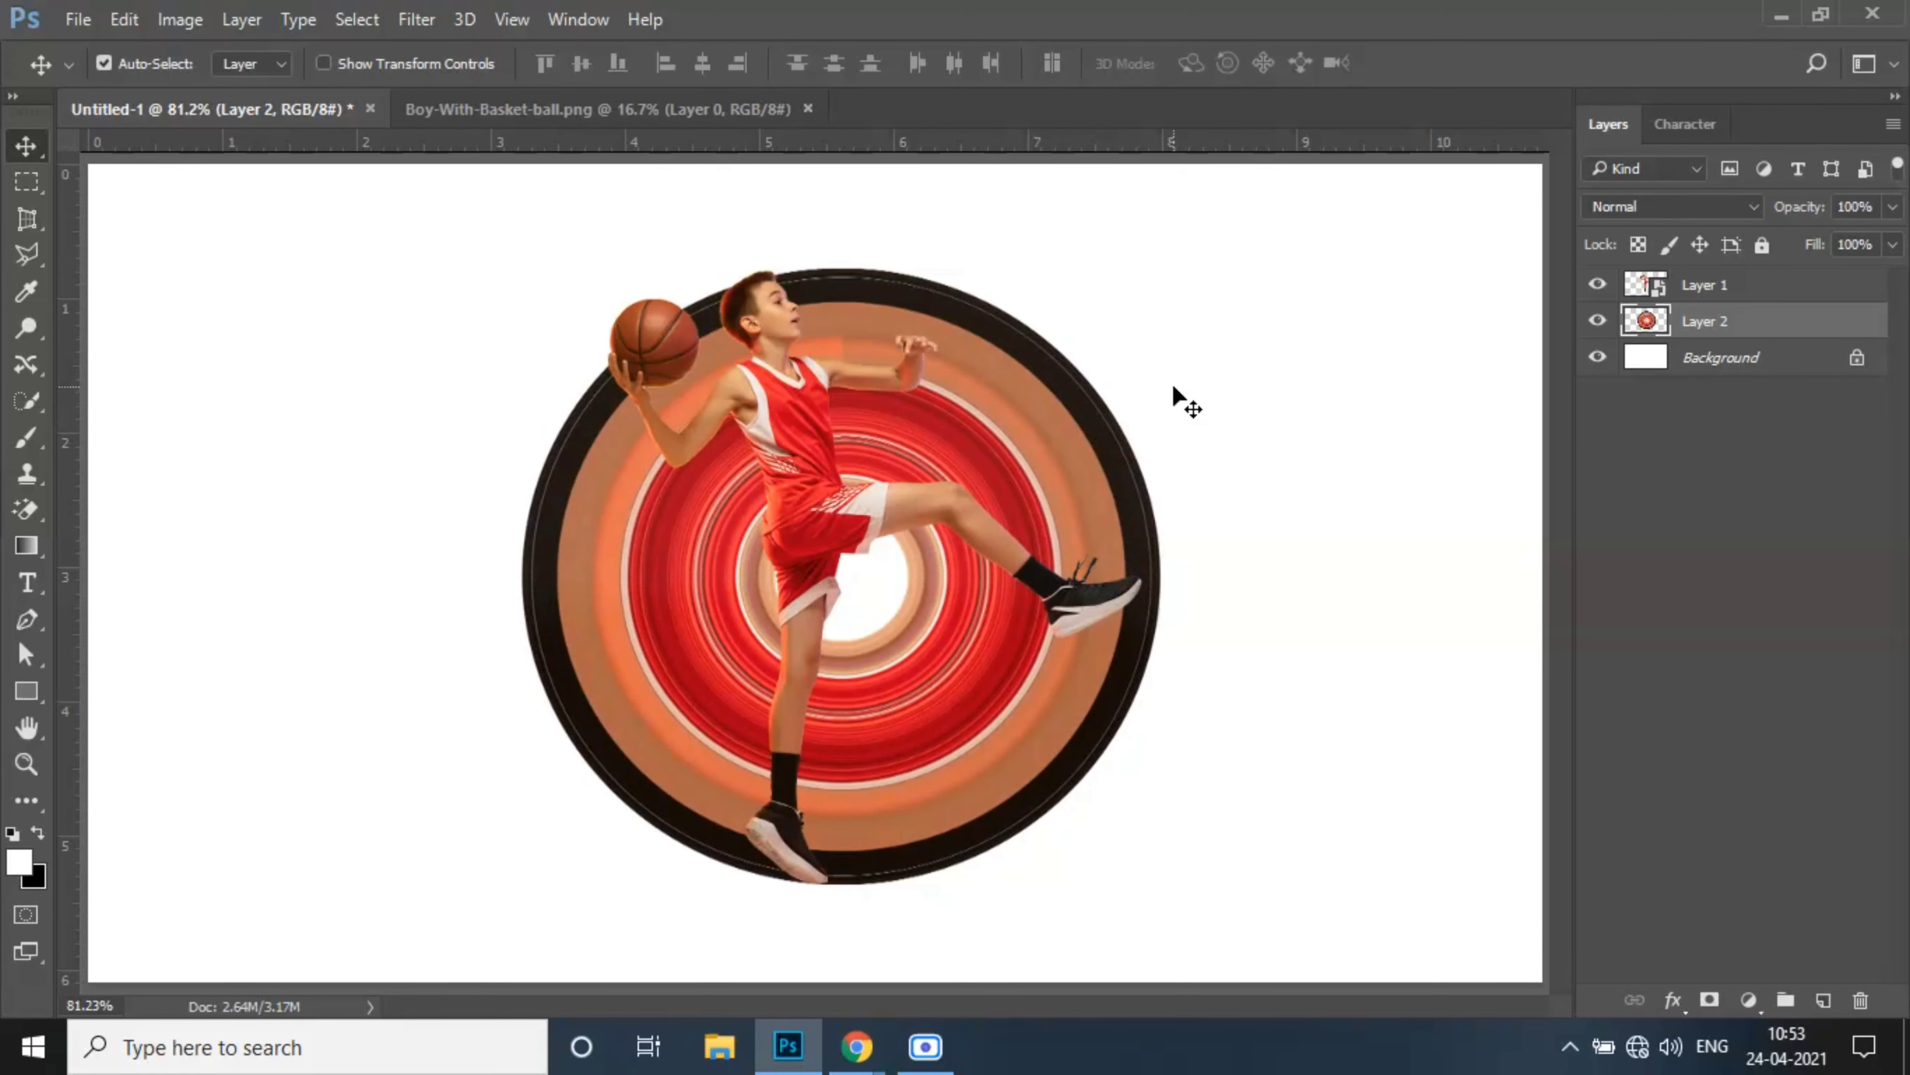
{"action": "key", "text": "ctrl+t"}
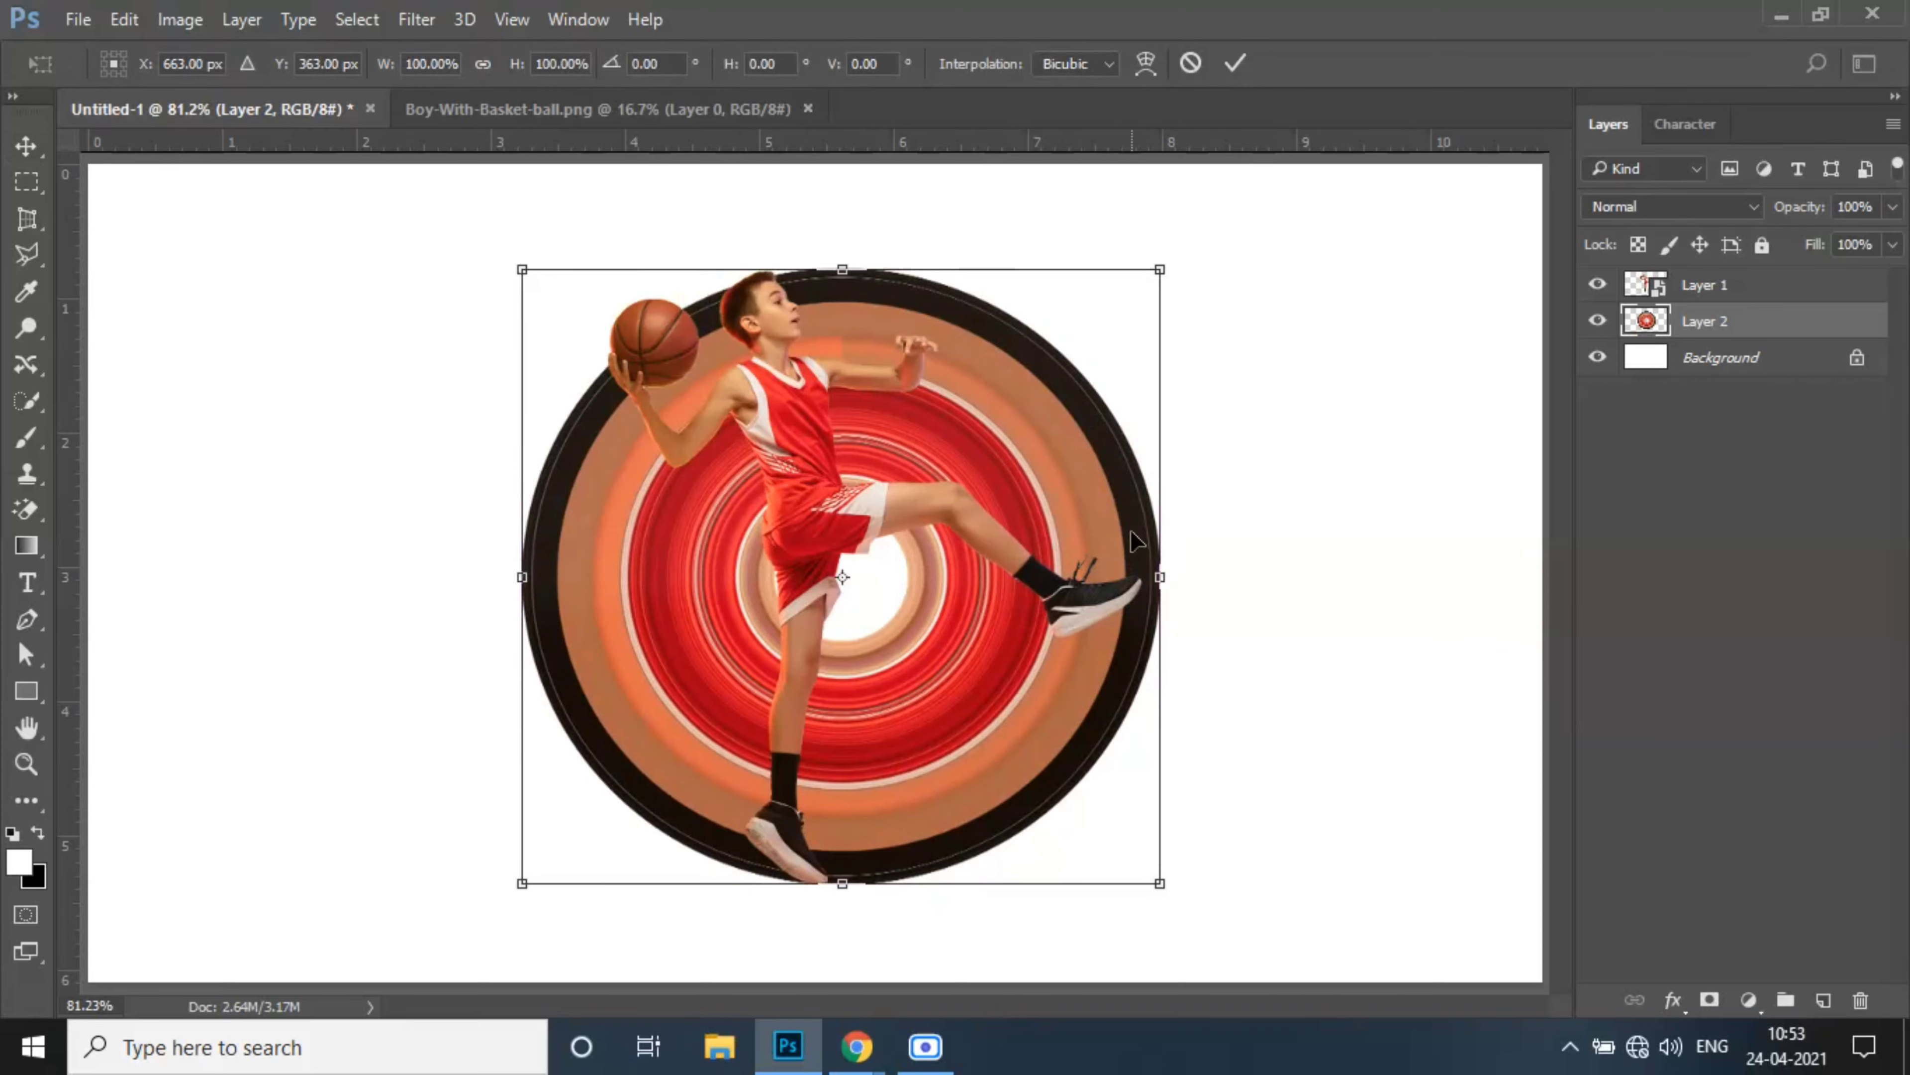
{"action": "left_click_drag", "start_coordinate": [1156, 576], "coordinate": [1141, 576]}
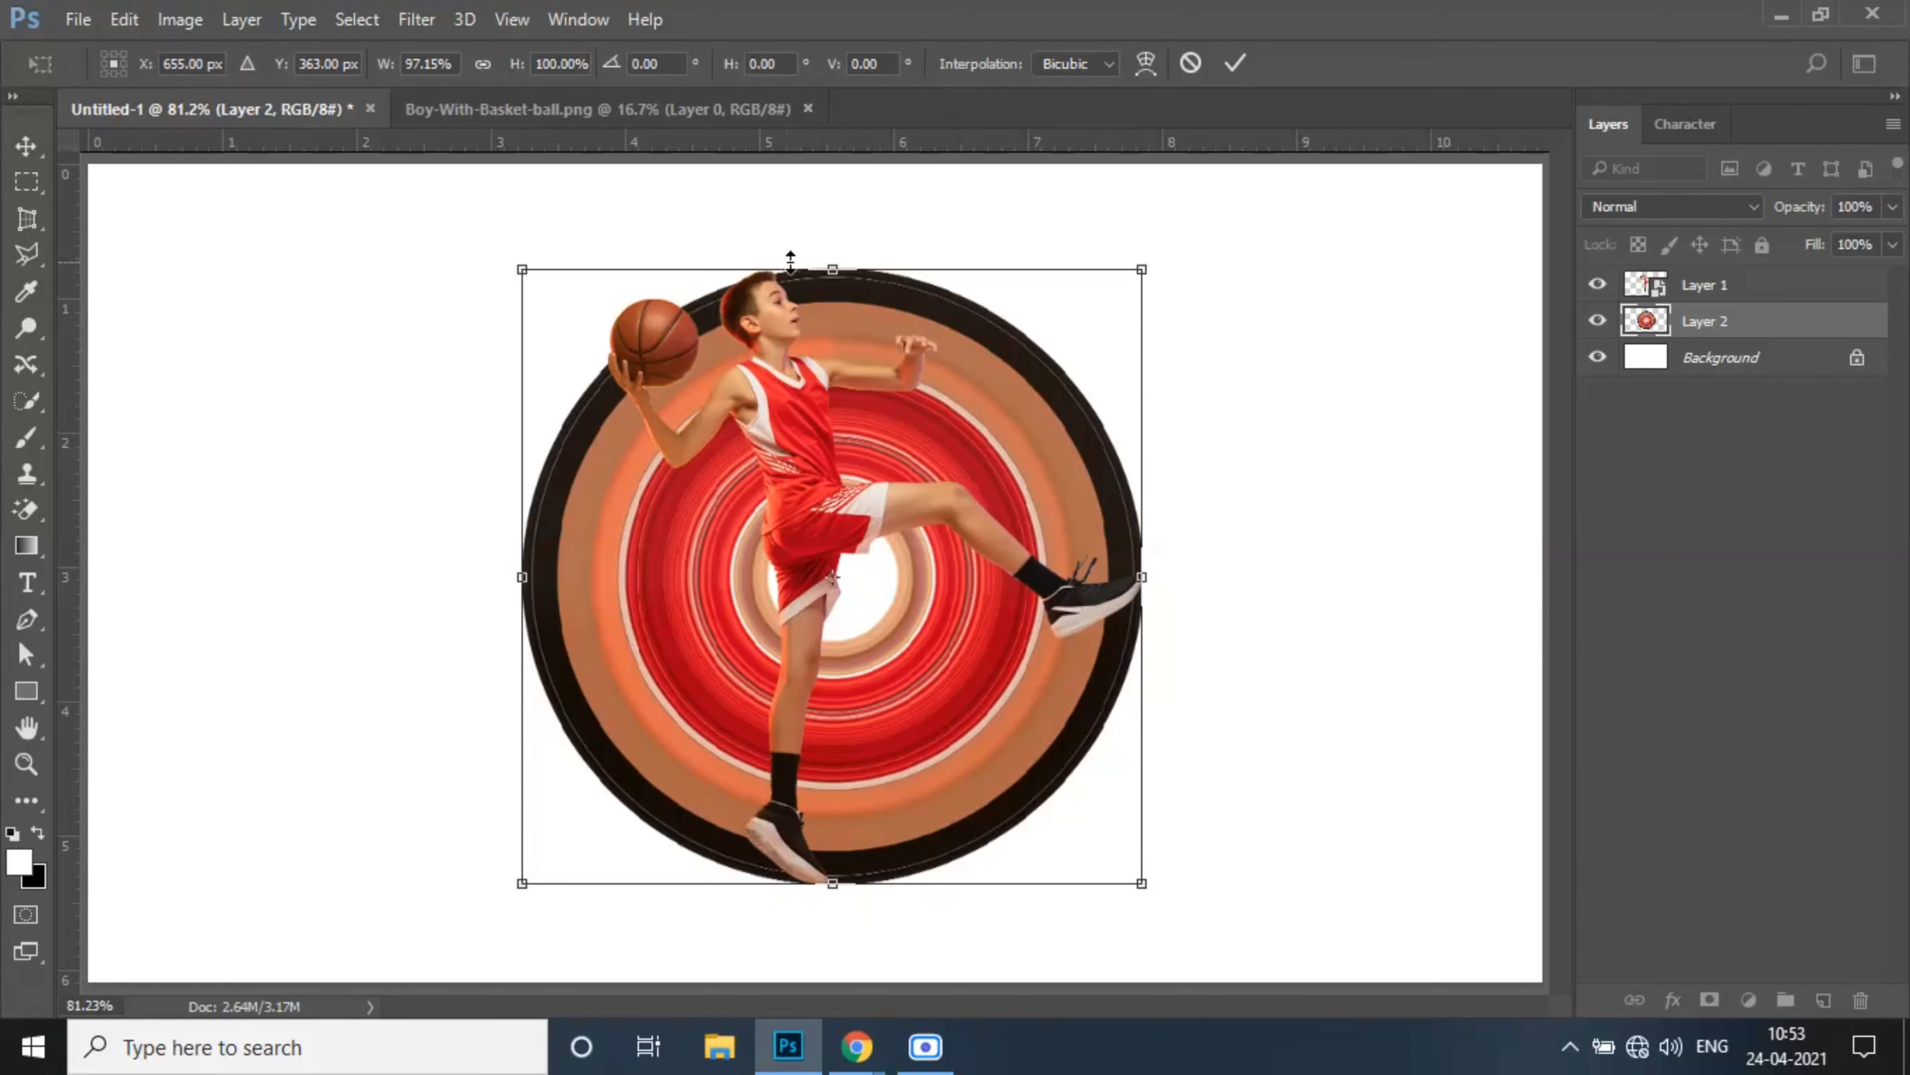
{"action": "left_click", "coordinate": [1236, 66]}
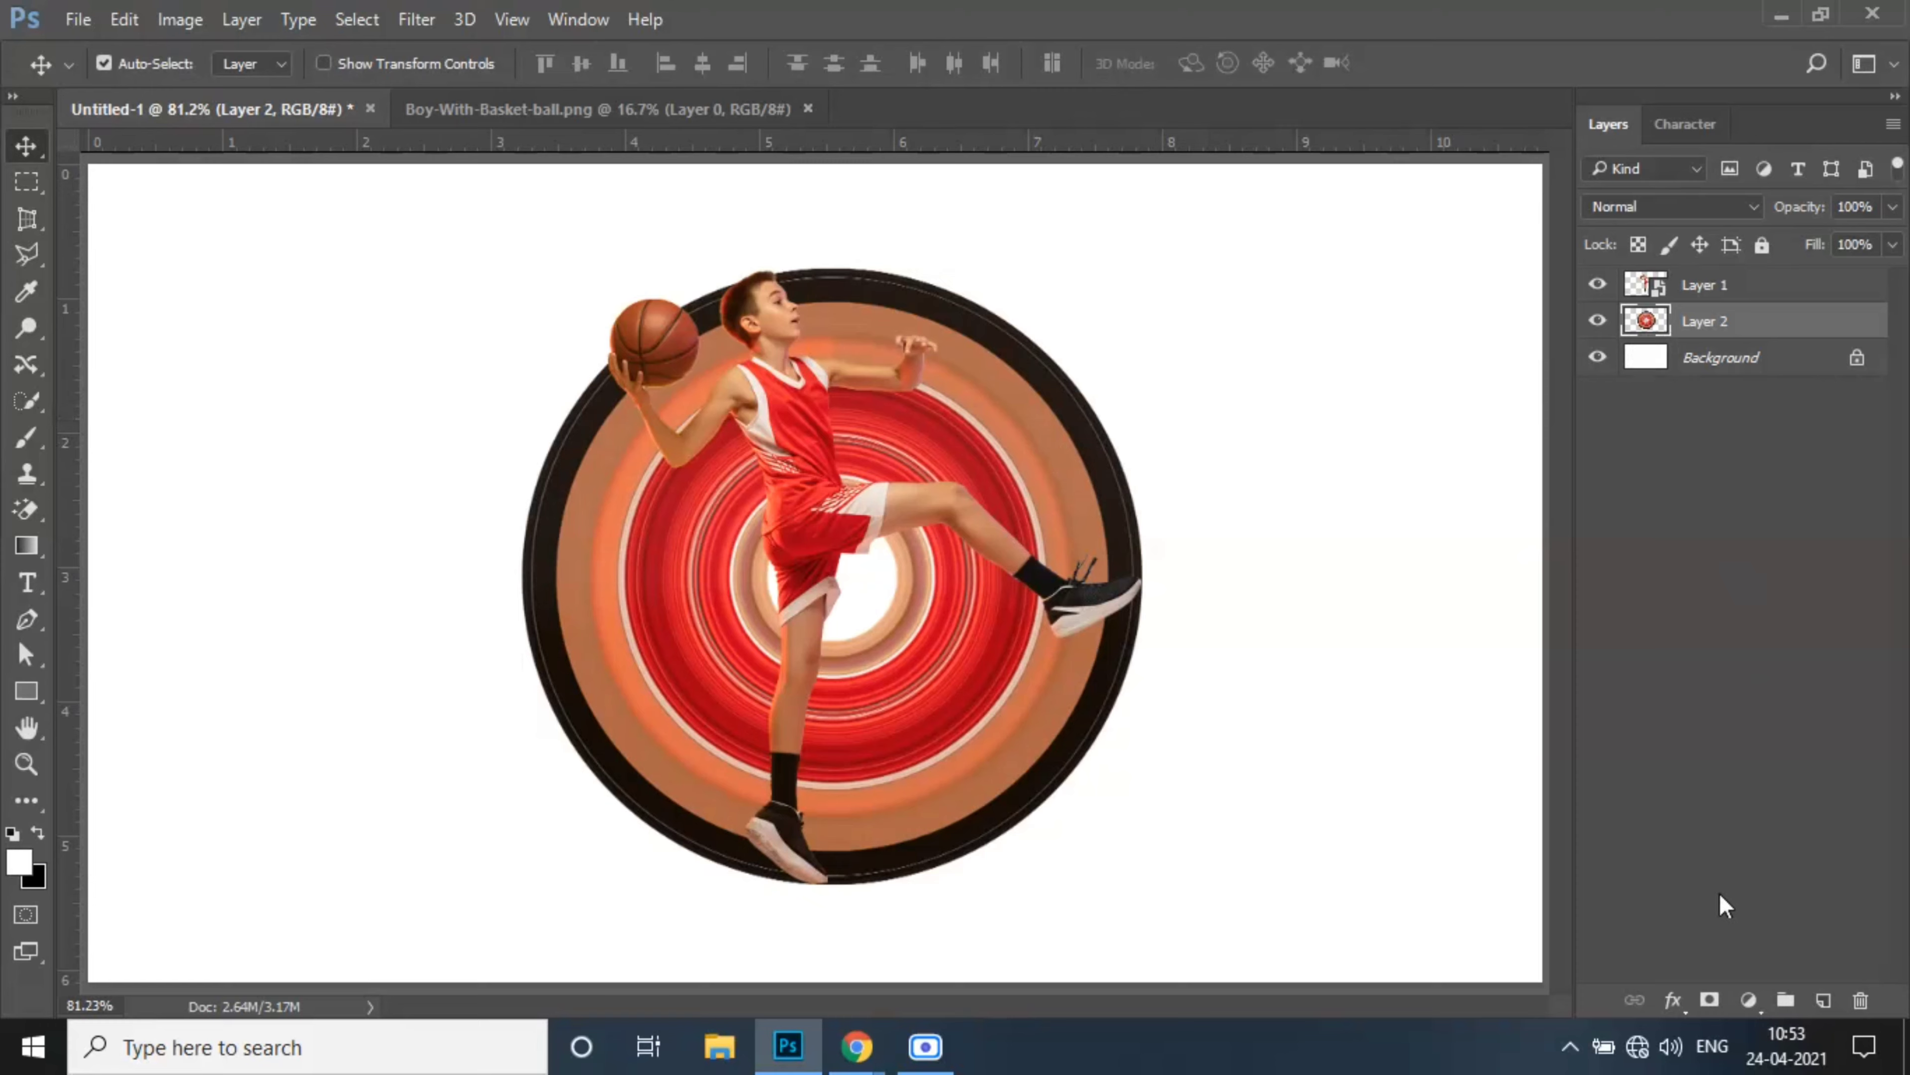
Add a layer mask to the striped circle and paint it black over the half of the circle to the boy's right
{"action": "left_click", "coordinate": [1714, 999]}
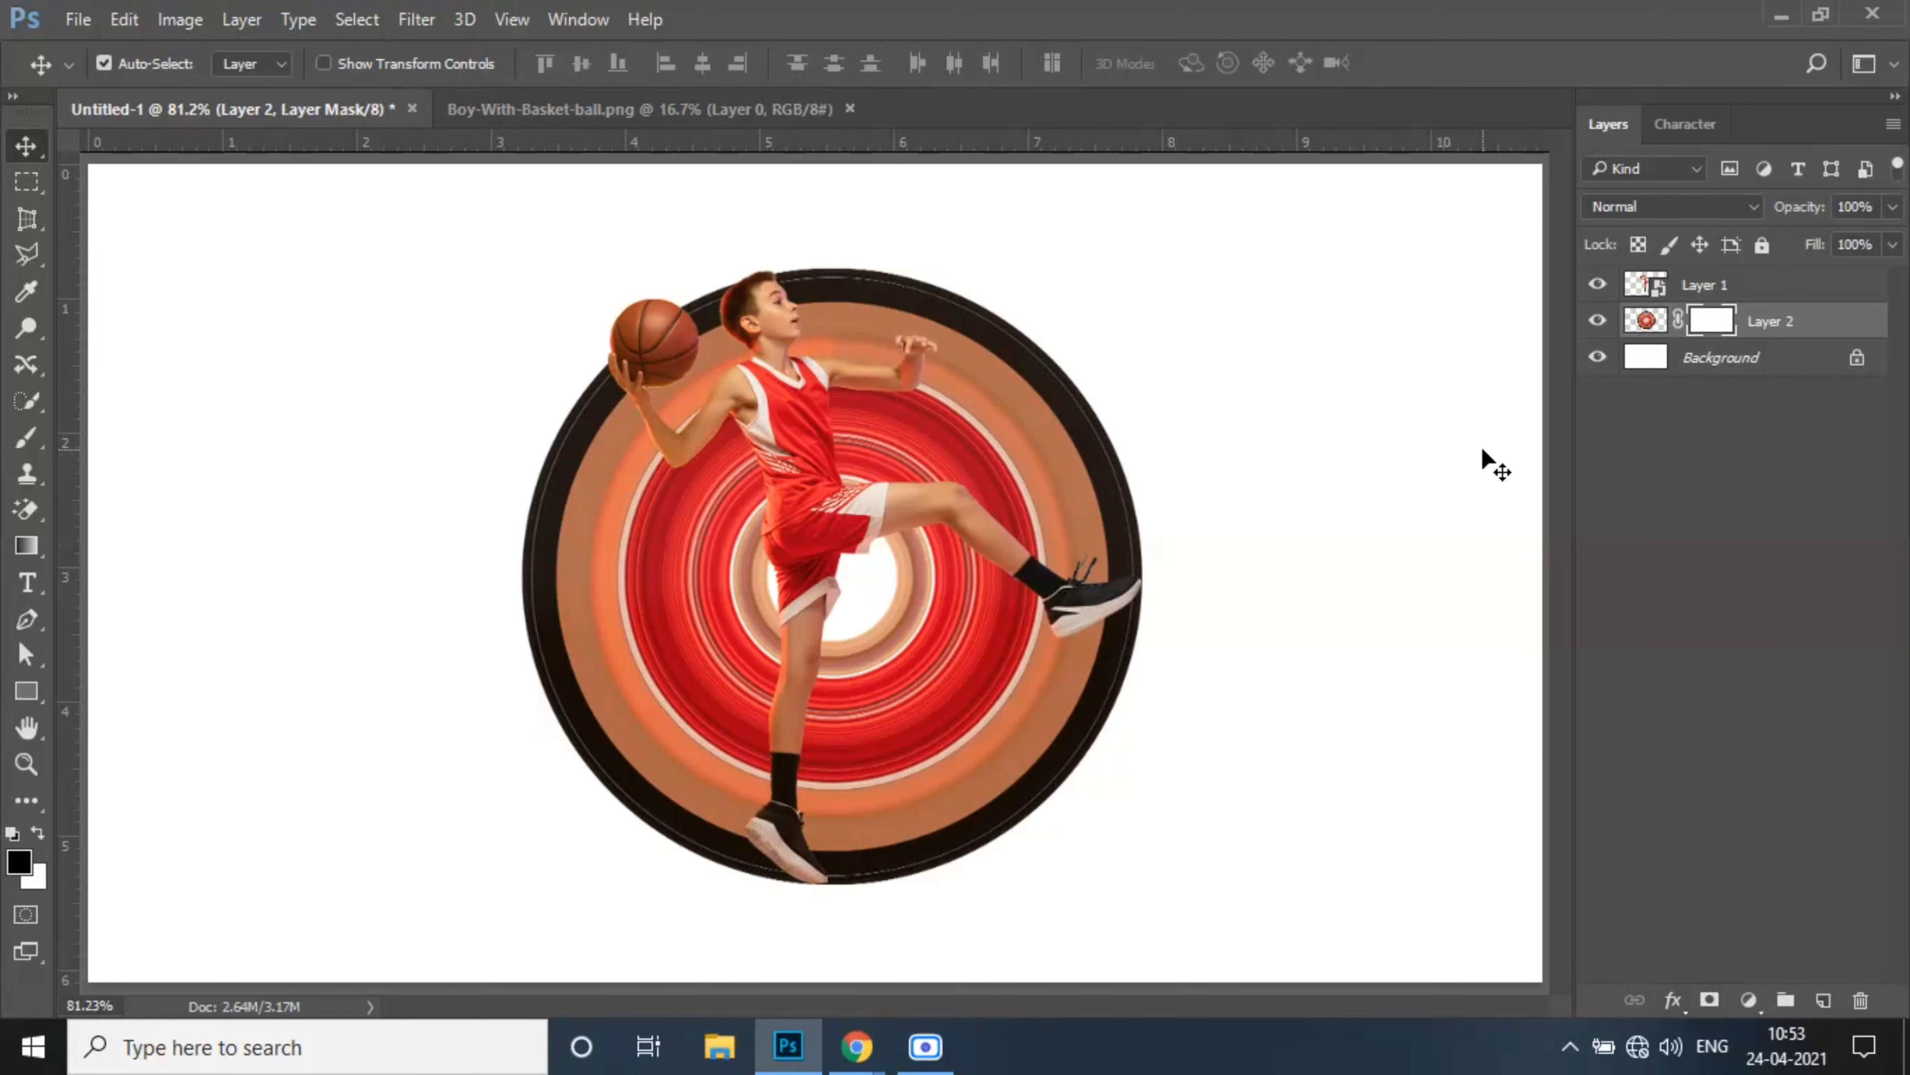
{"action": "scroll", "coordinate": [733, 851], "scroll_direction": "up", "scroll_amount": 5}
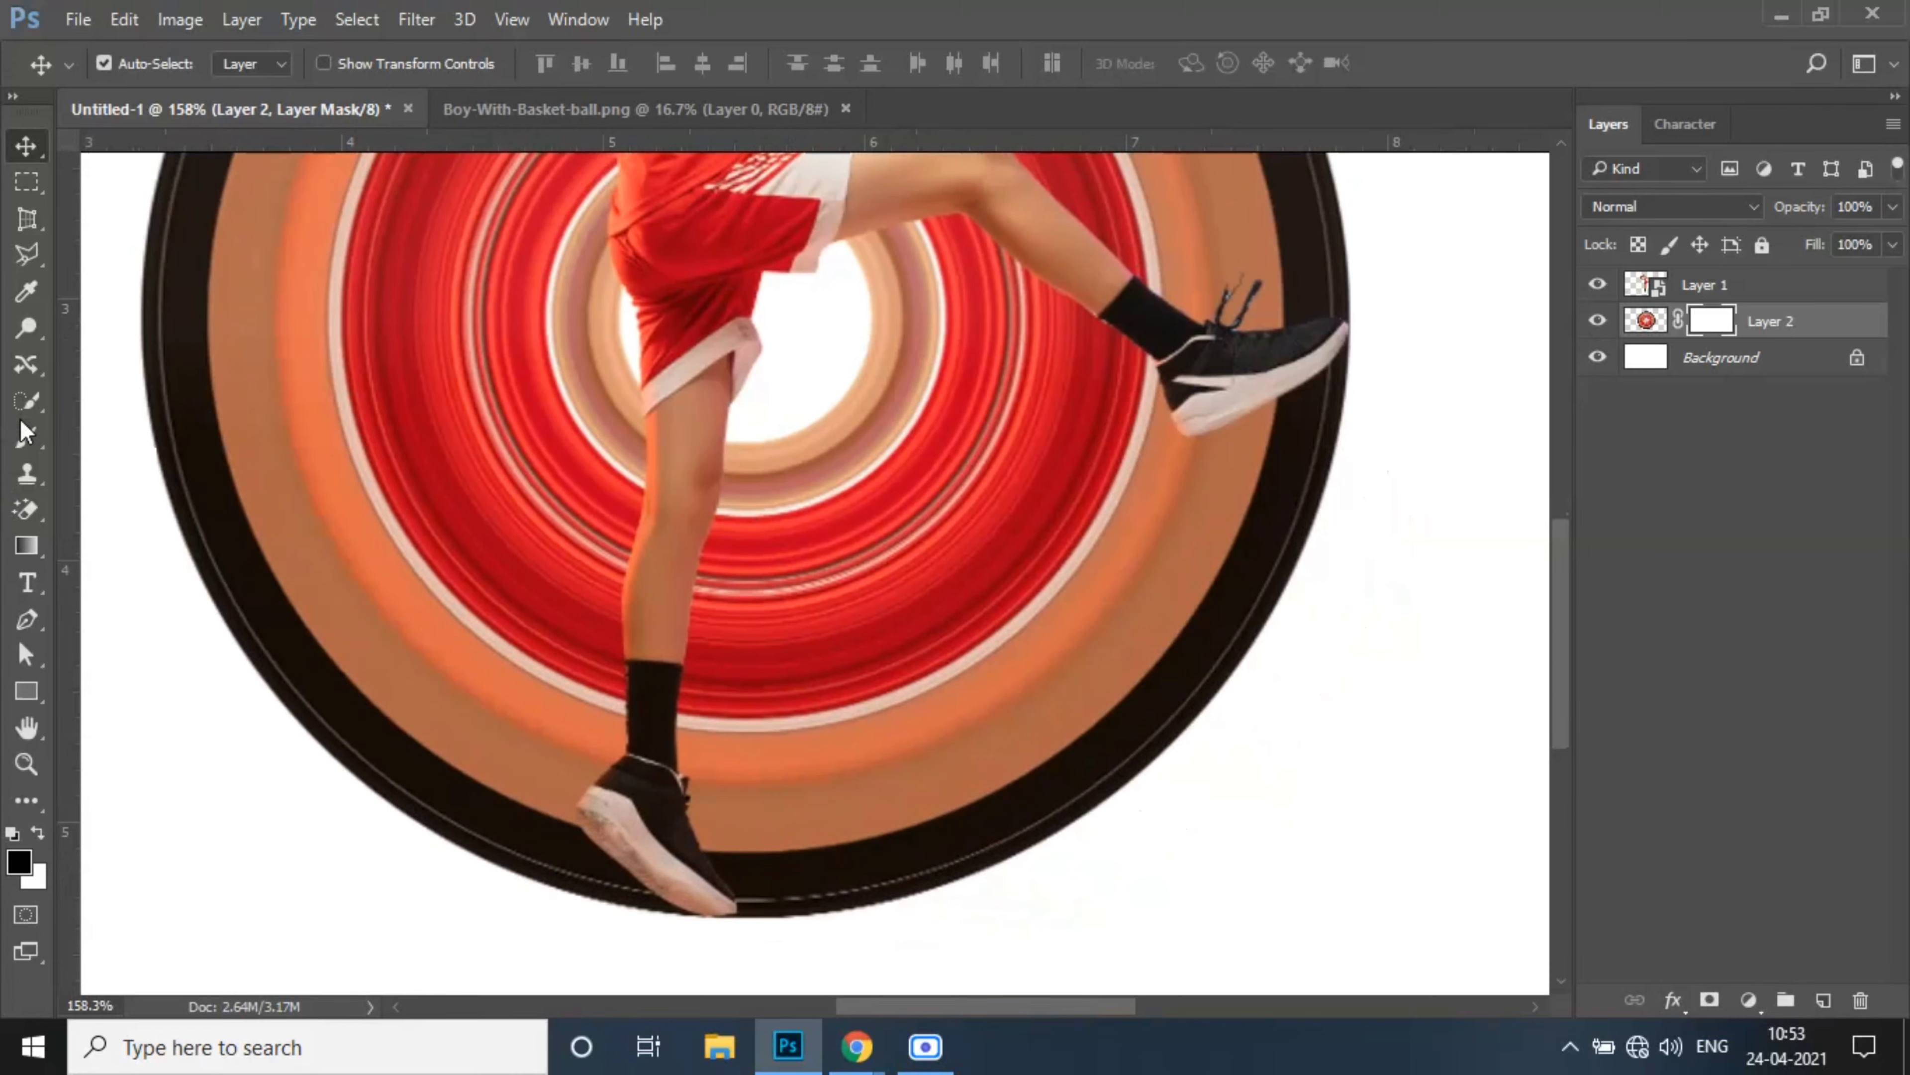
{"action": "left_click", "coordinate": [25, 436]}
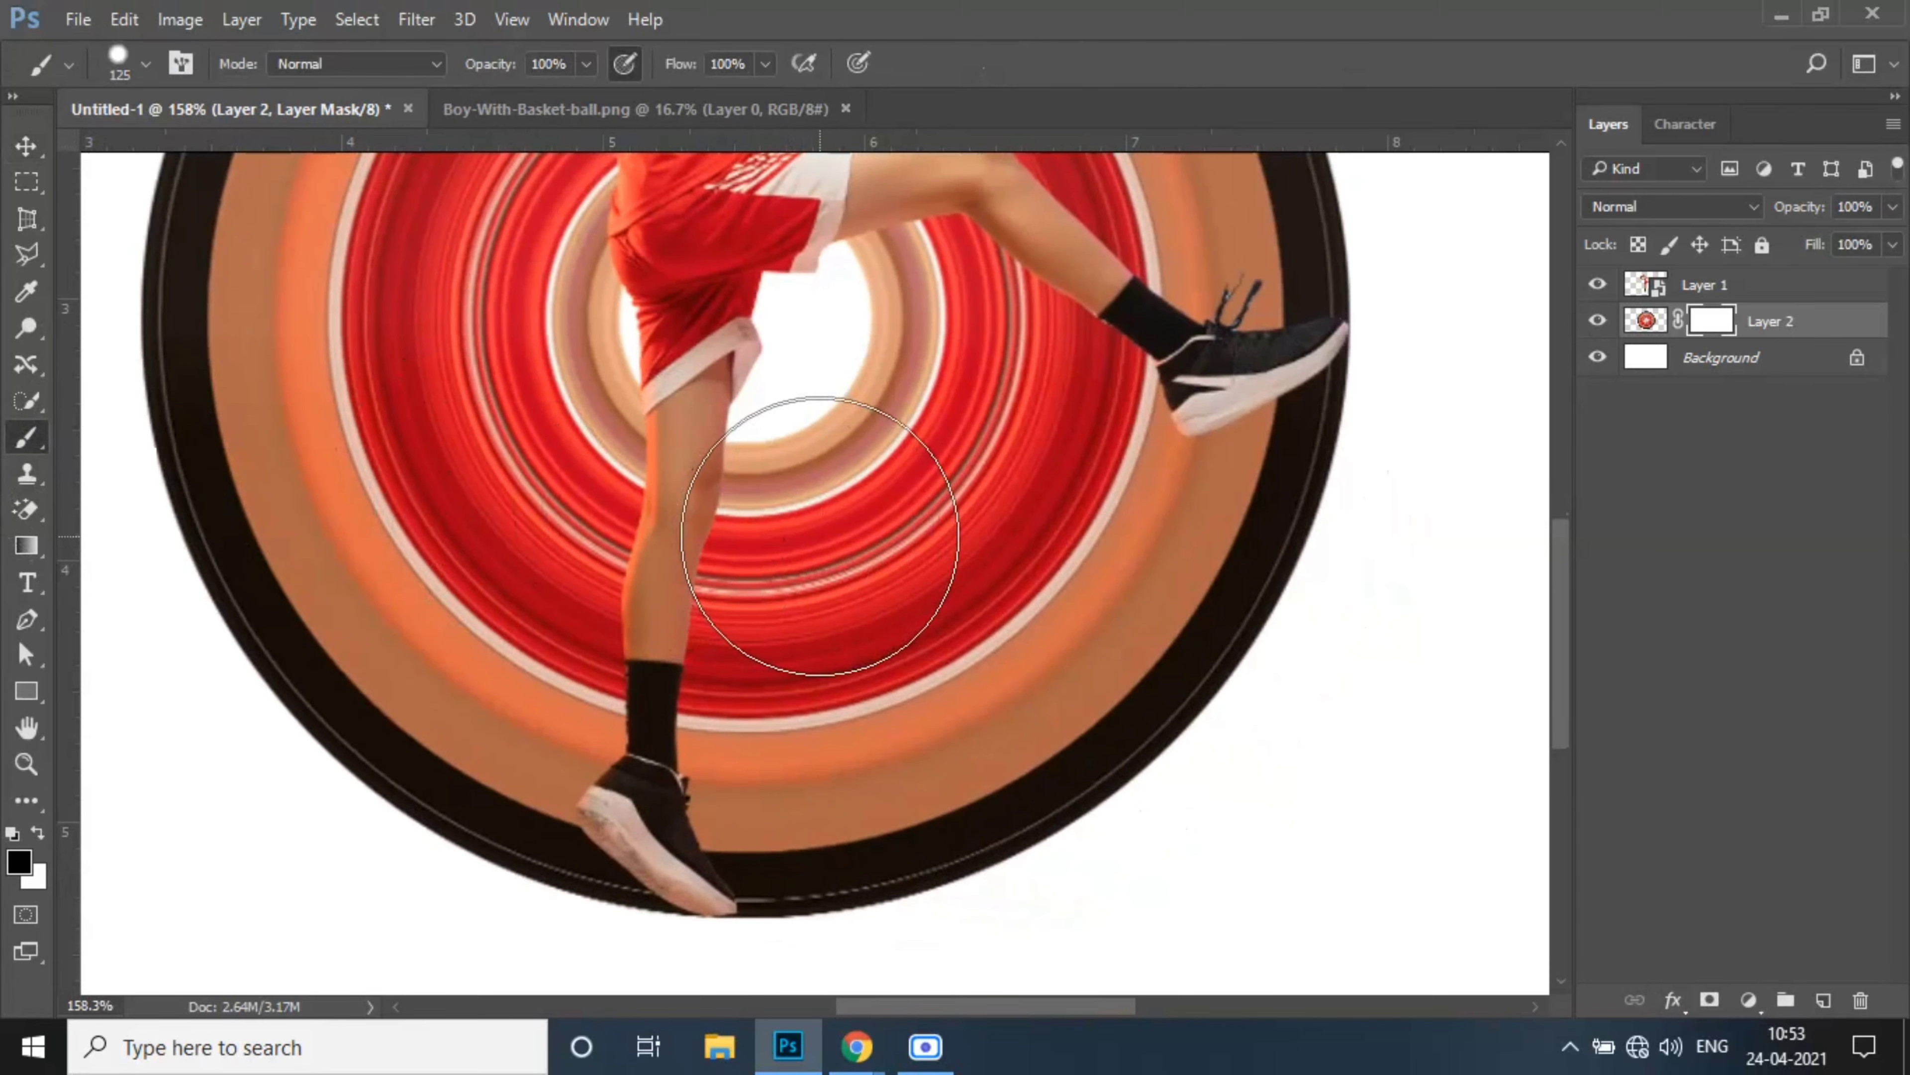
{"action": "mouse_move", "coordinate": [820, 536]}
{"action": "left_mouse_down"}
{"action": "mouse_move", "coordinate": [797, 831]}
{"action": "mouse_move", "coordinate": [833, 841]}
{"action": "mouse_move", "coordinate": [1058, 798]}
{"action": "mouse_move", "coordinate": [1181, 587]}
{"action": "left_mouse_up"}
{"action": "key", "text": "space"}
{"action": "left_click_drag", "start_coordinate": [1195, 485], "coordinate": [1198, 708]}
{"action": "mouse_move", "coordinate": [1217, 624]}
{"action": "left_mouse_down"}
{"action": "mouse_move", "coordinate": [1048, 641]}
{"action": "mouse_move", "coordinate": [893, 584]}
{"action": "mouse_move", "coordinate": [947, 849]}
{"action": "mouse_move", "coordinate": [982, 606]}
{"action": "mouse_move", "coordinate": [841, 192]}
{"action": "mouse_move", "coordinate": [1043, 313]}
{"action": "mouse_move", "coordinate": [1152, 691]}
{"action": "mouse_move", "coordinate": [1264, 580]}
{"action": "left_mouse_up"}
{"action": "key", "text": "space"}
{"action": "scroll", "coordinate": [1118, 618], "scroll_direction": "down", "scroll_amount": 4}
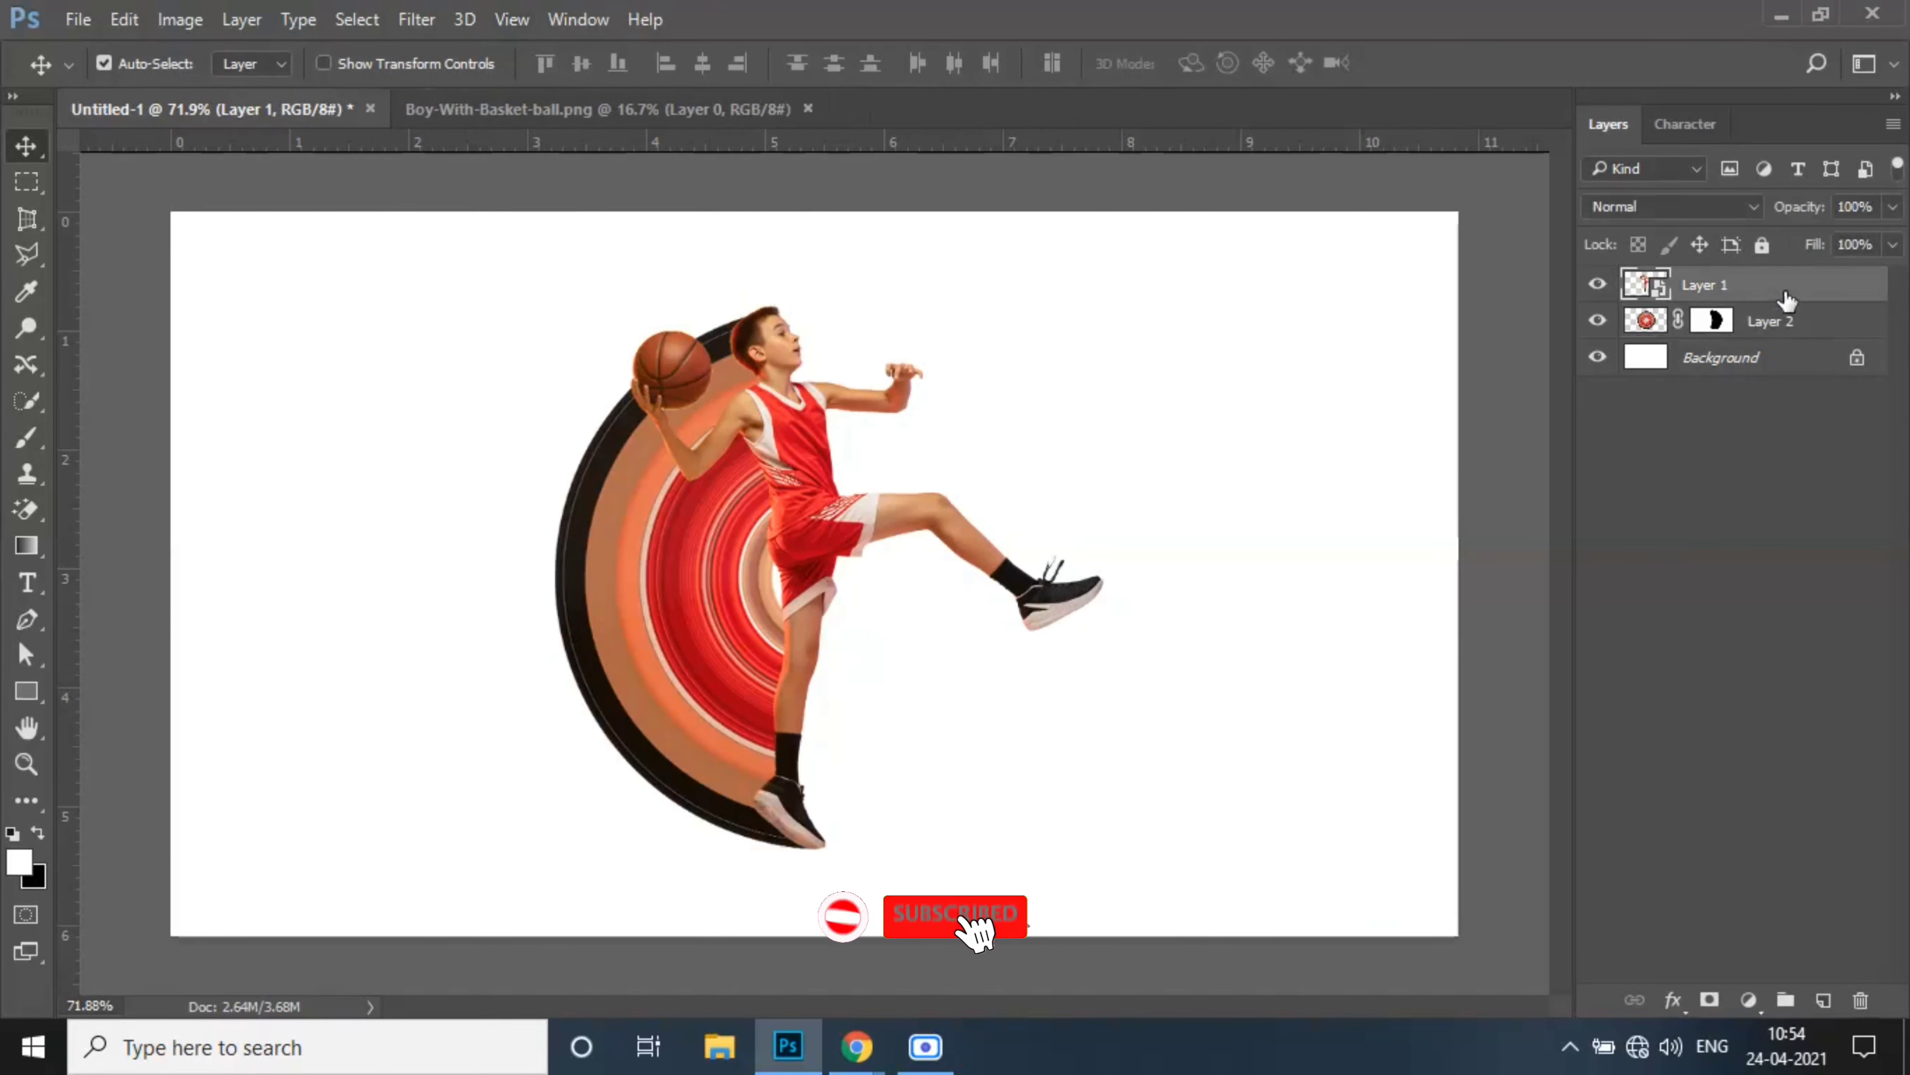
Duplicate the boy layer and give the lower copy a Color Overlay in near-black #161616
{"action": "left_click_drag", "start_coordinate": [1827, 297], "coordinate": [1824, 997]}
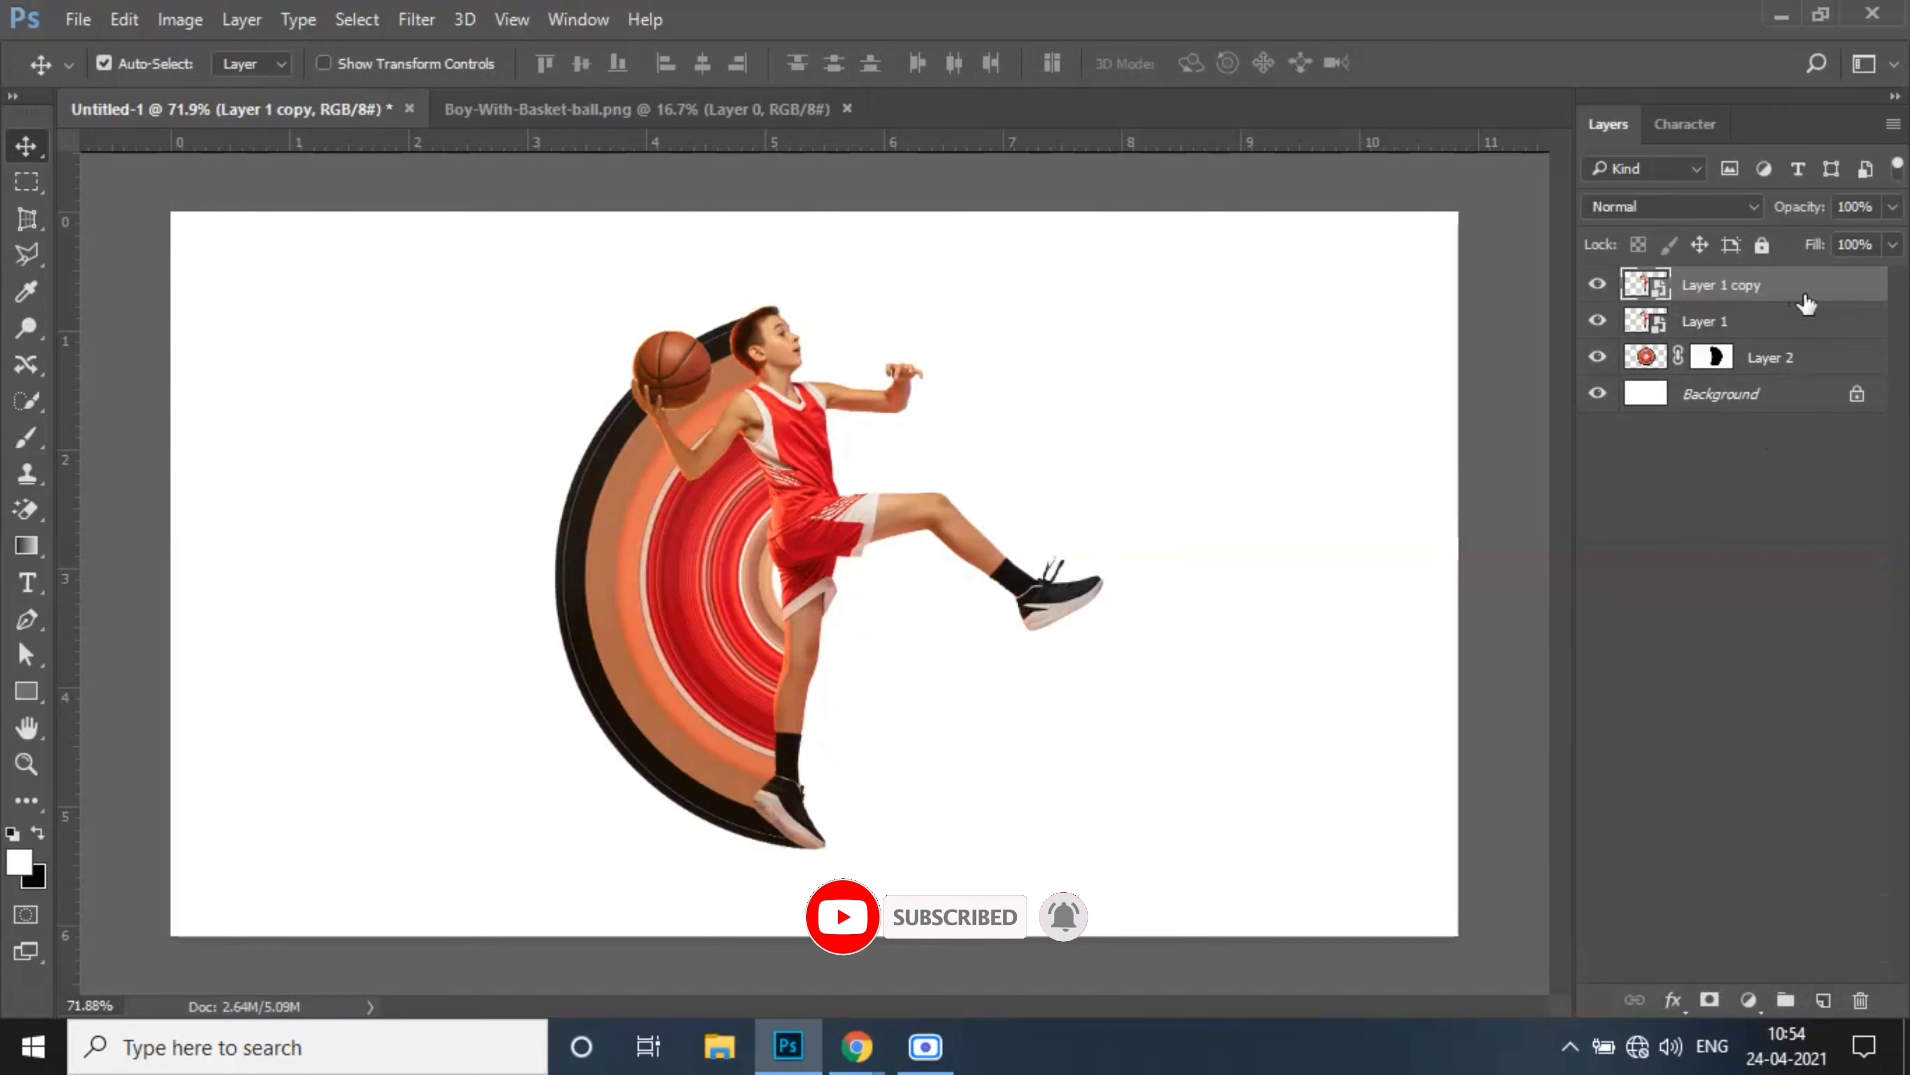
{"action": "left_click", "coordinate": [1819, 324]}
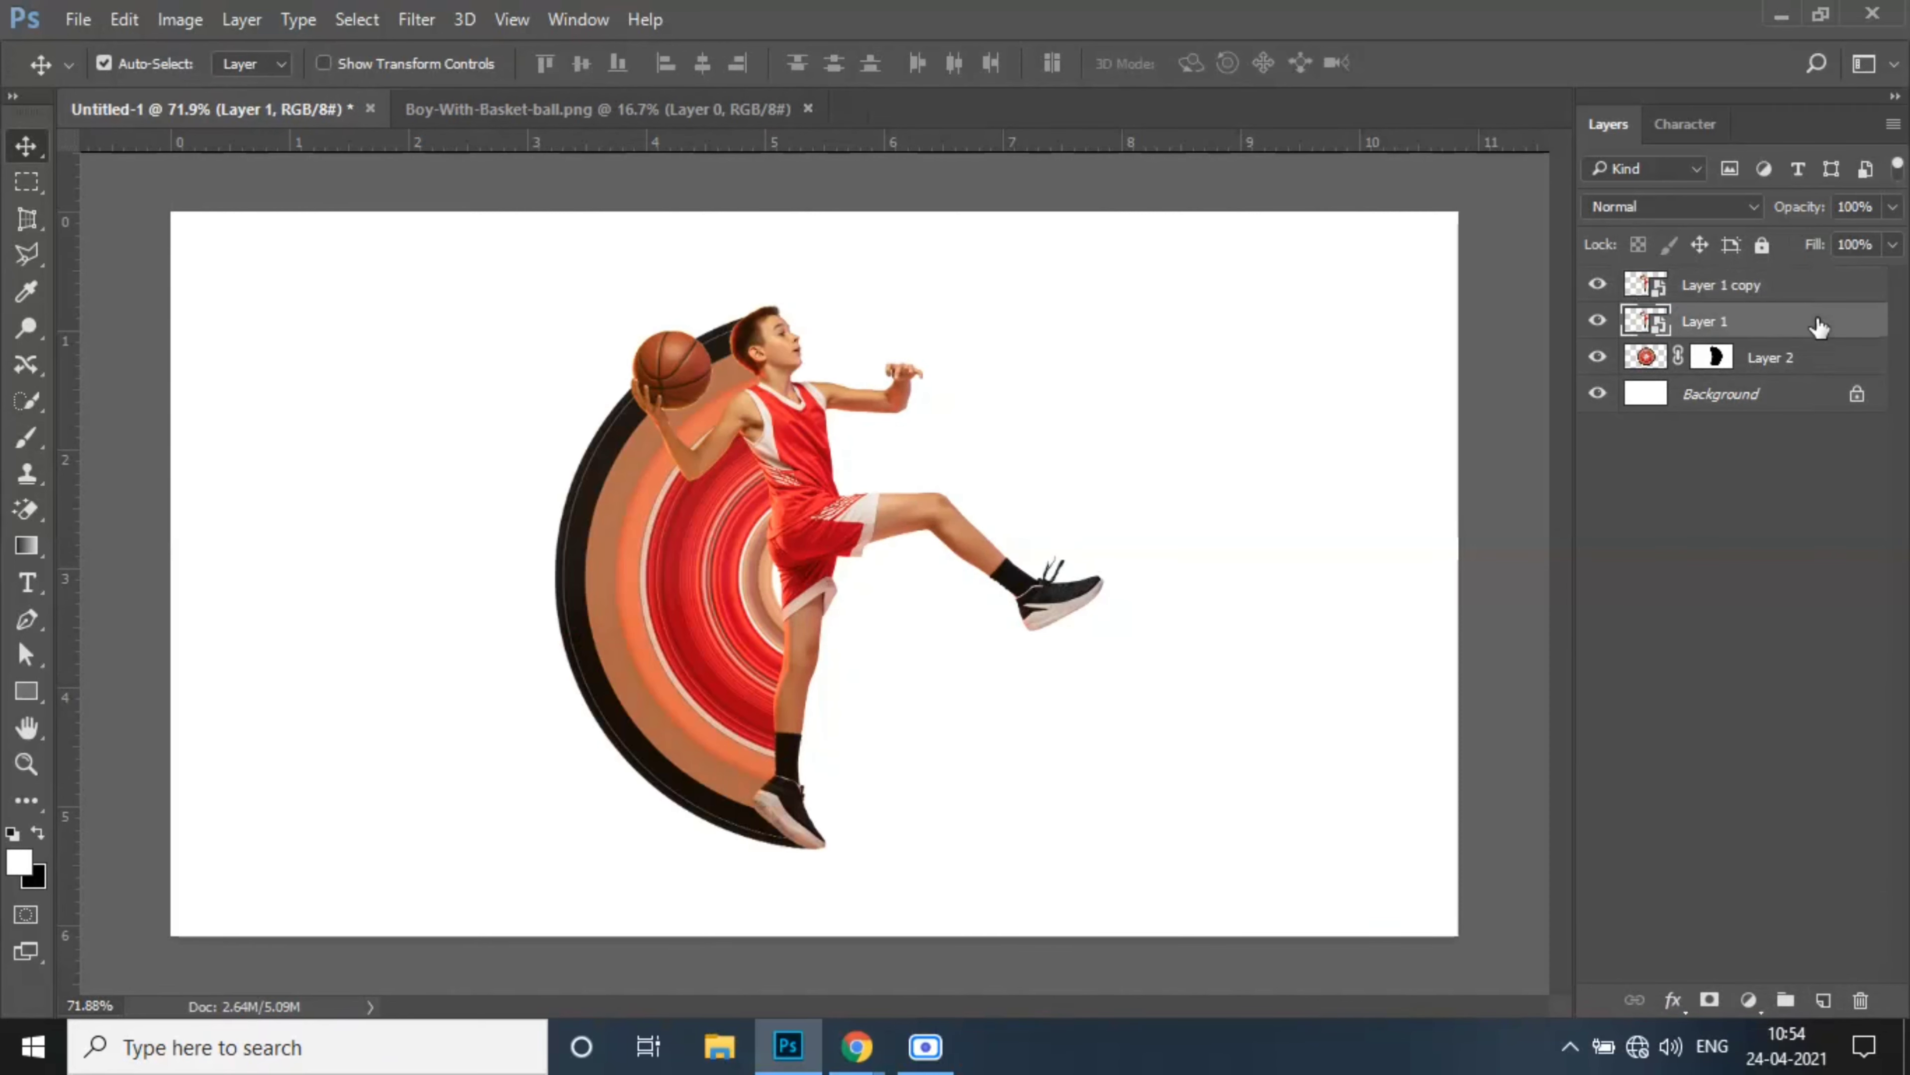
{"action": "double_click", "coordinate": [1819, 325]}
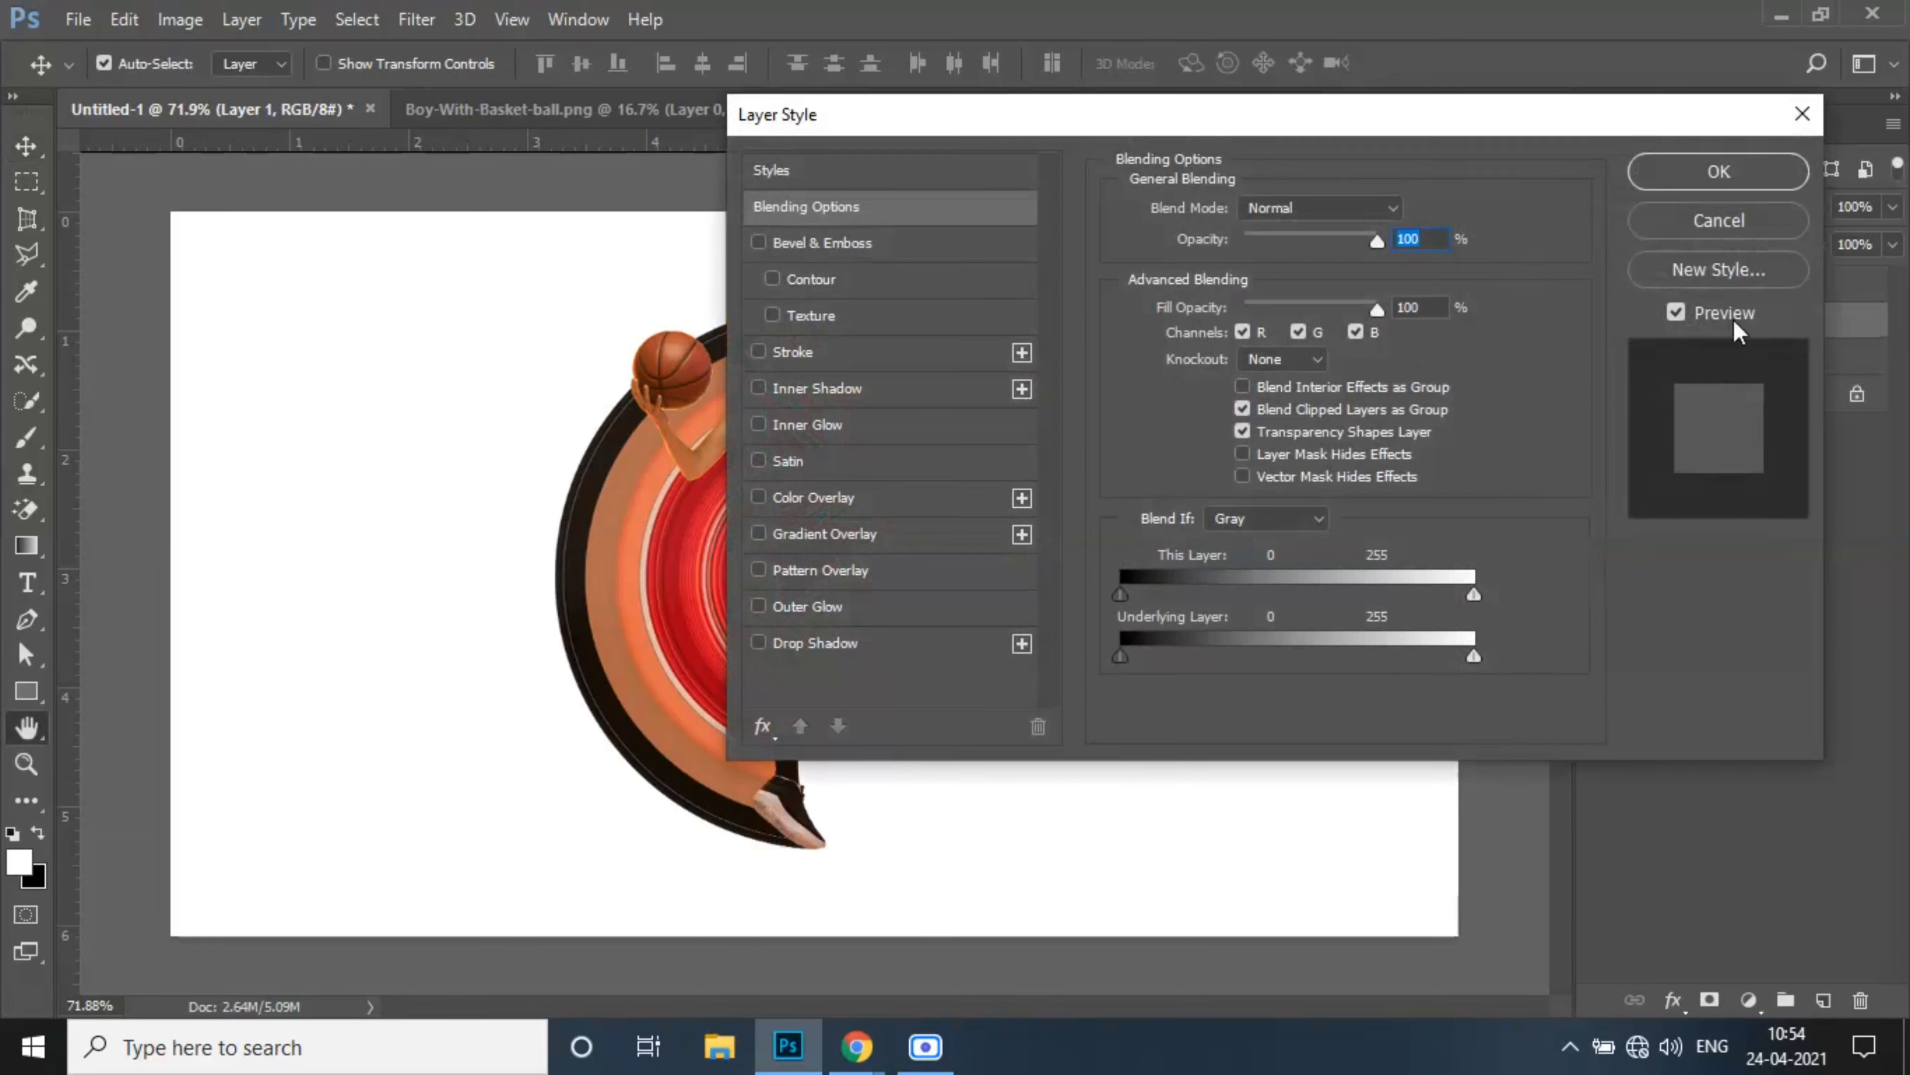
{"action": "left_click", "coordinate": [878, 498]}
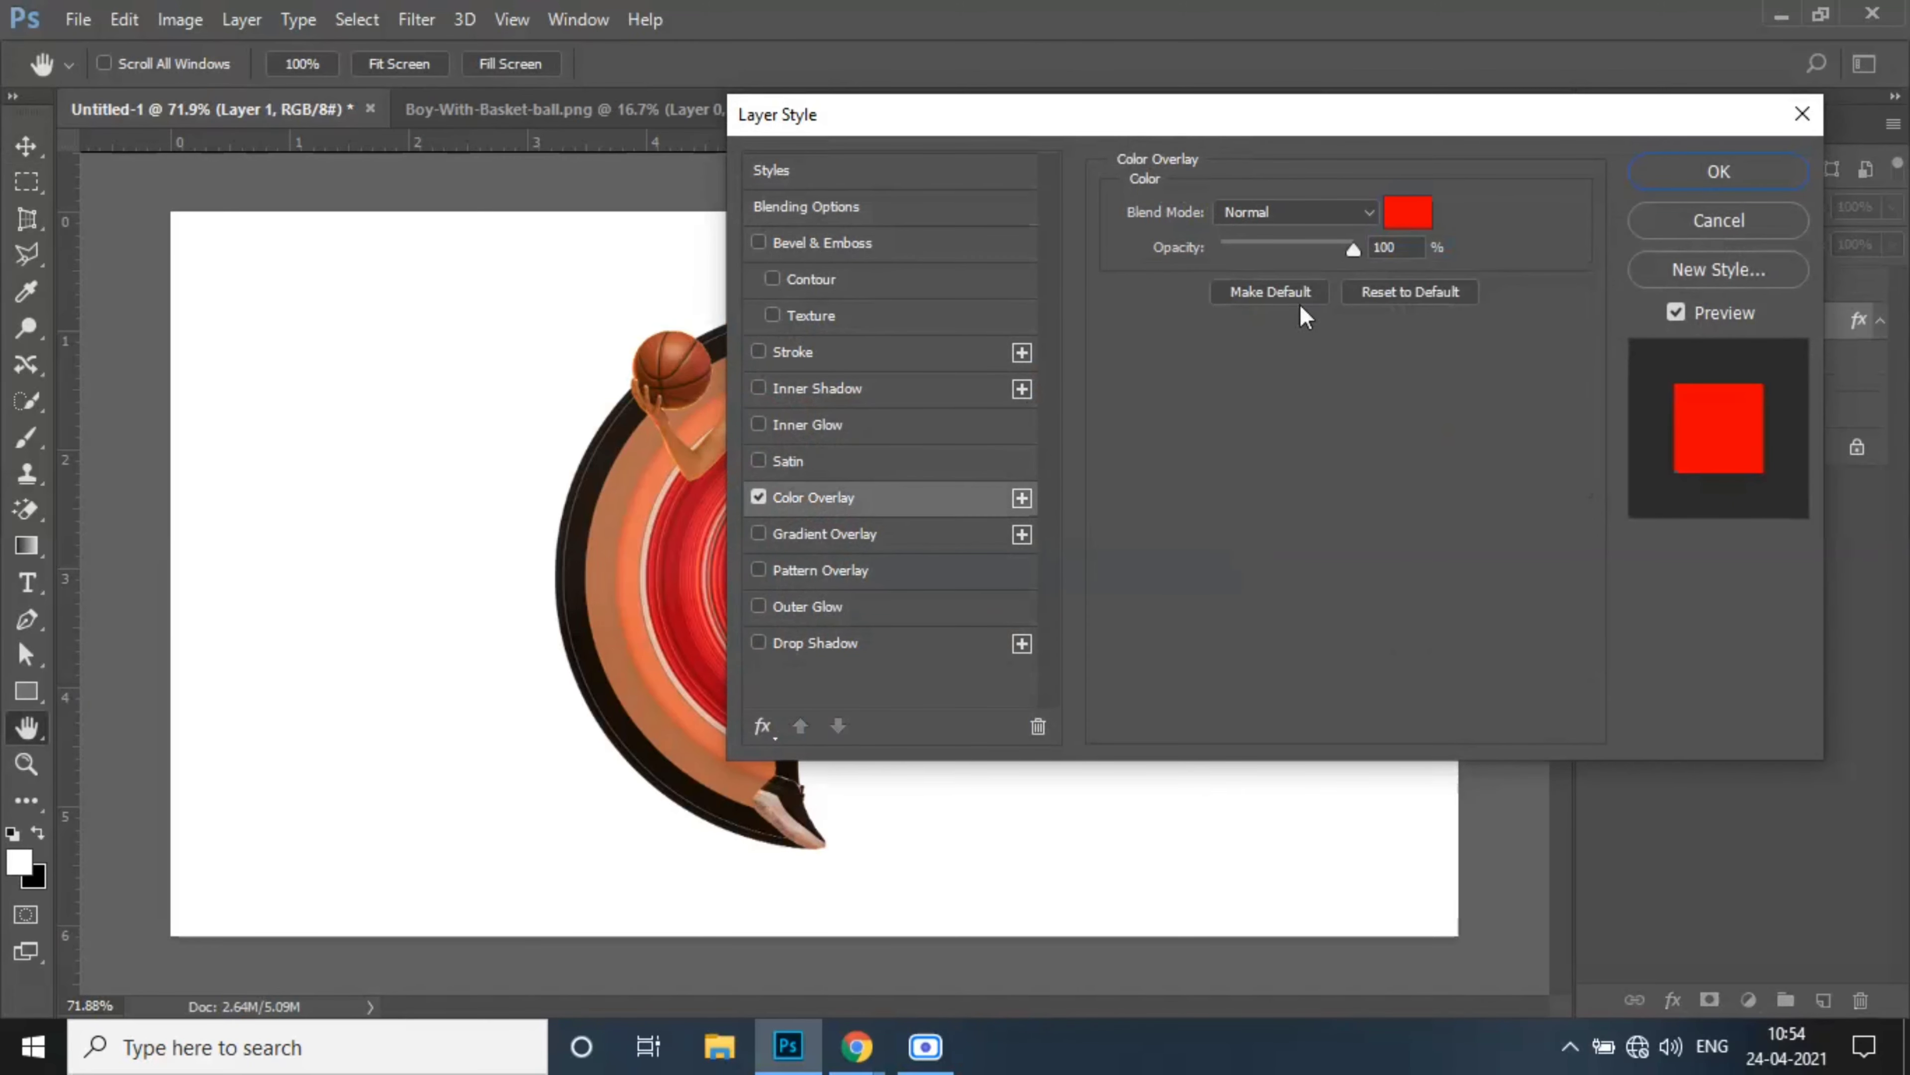
{"action": "left_click", "coordinate": [1408, 214]}
{"action": "left_click_drag", "start_coordinate": [1110, 503], "coordinate": [1029, 500]}
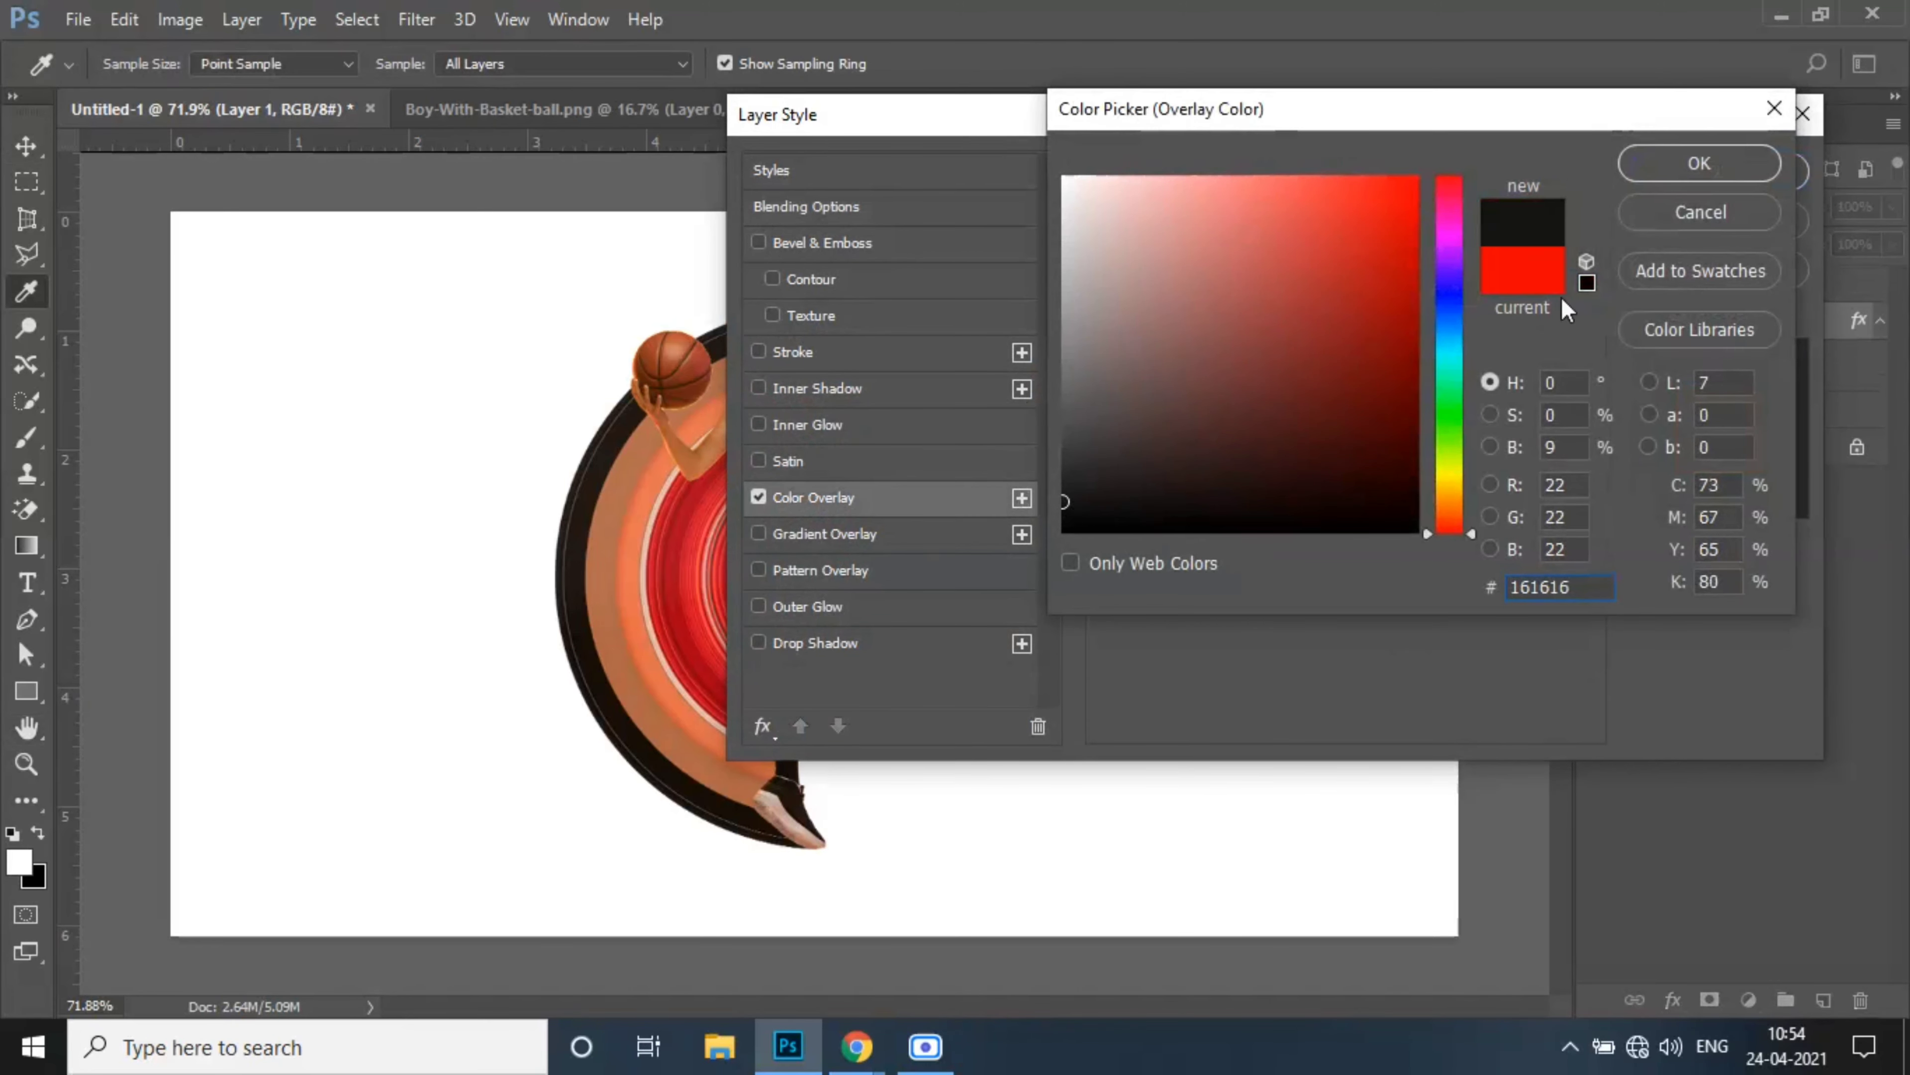
{"action": "left_click", "coordinate": [1671, 166]}
{"action": "left_click", "coordinate": [1685, 173]}
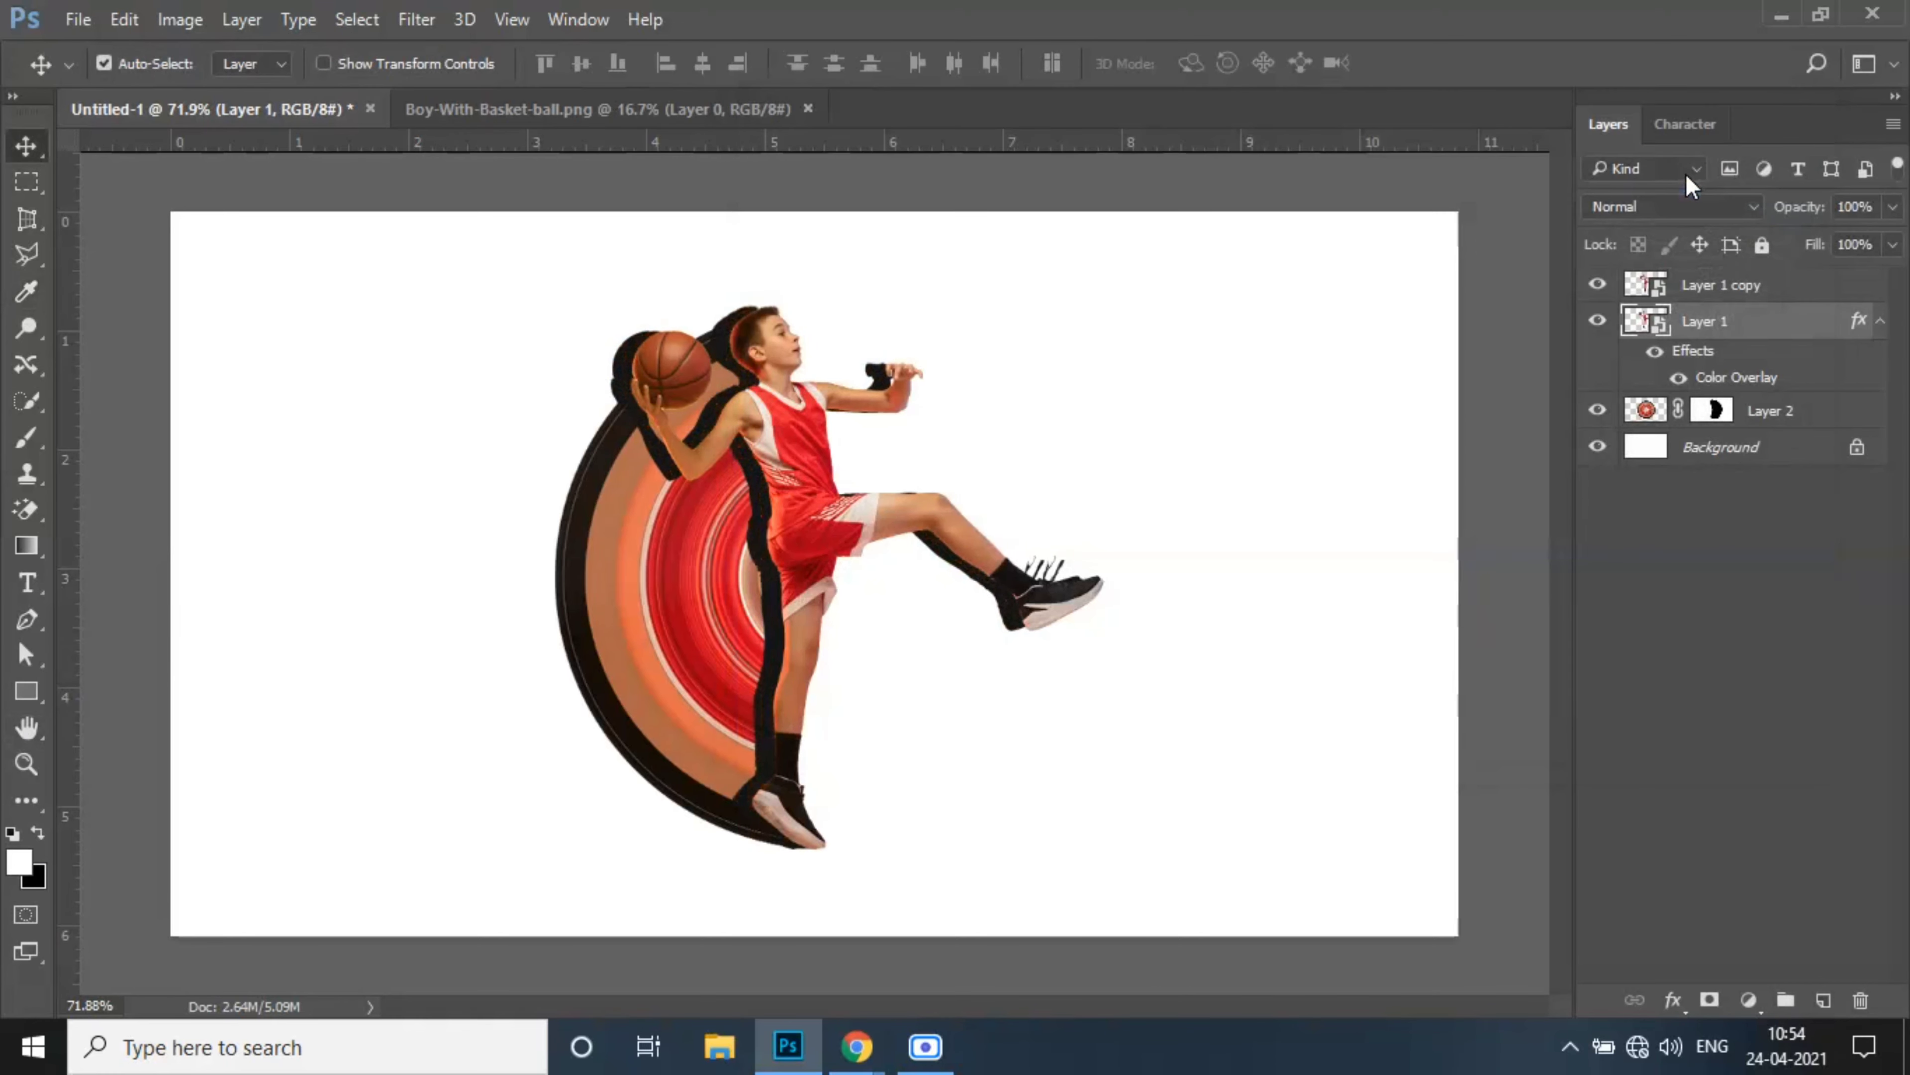
Nudge the dark lower copy slightly left of the boy and apply a Gaussian Blur with a 6.0-pixel radius
{"action": "key", "text": "b"}
{"action": "key", "text": "v"}
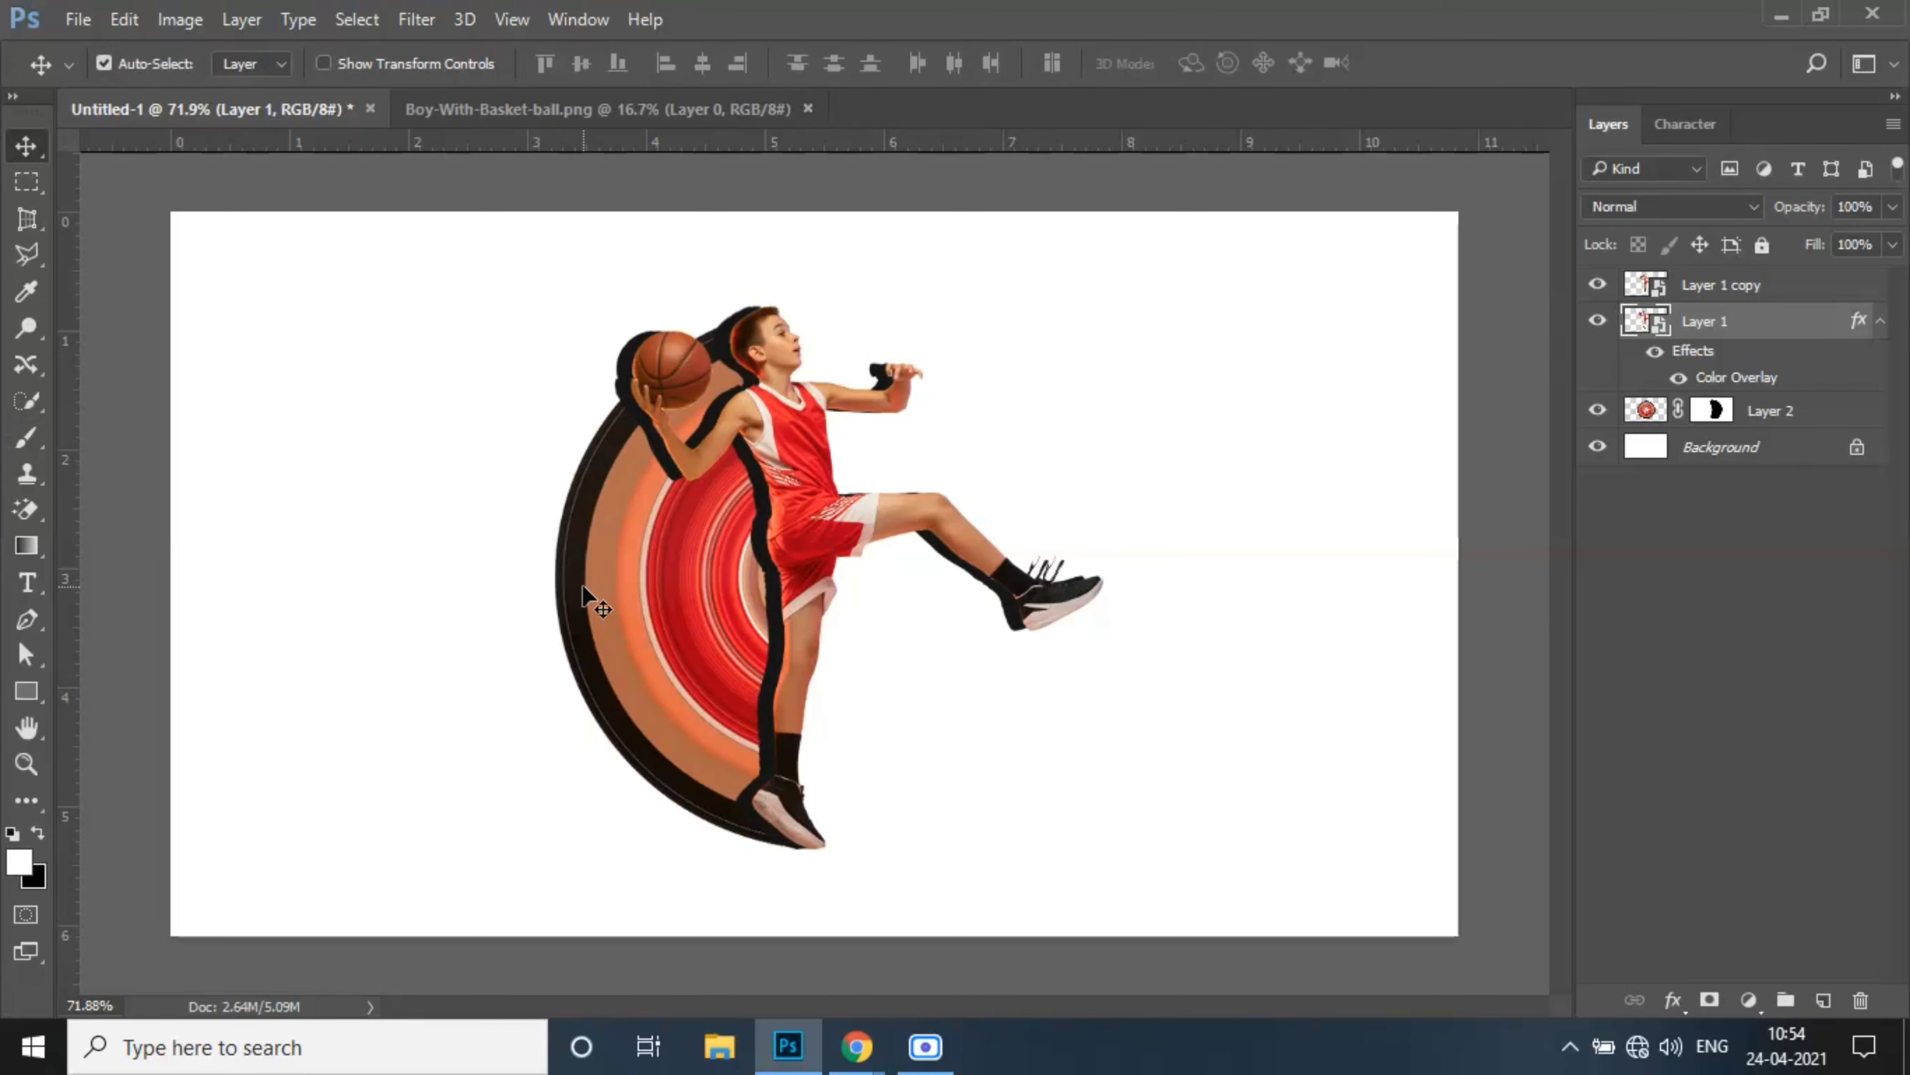
{"action": "left_click", "coordinate": [413, 19]}
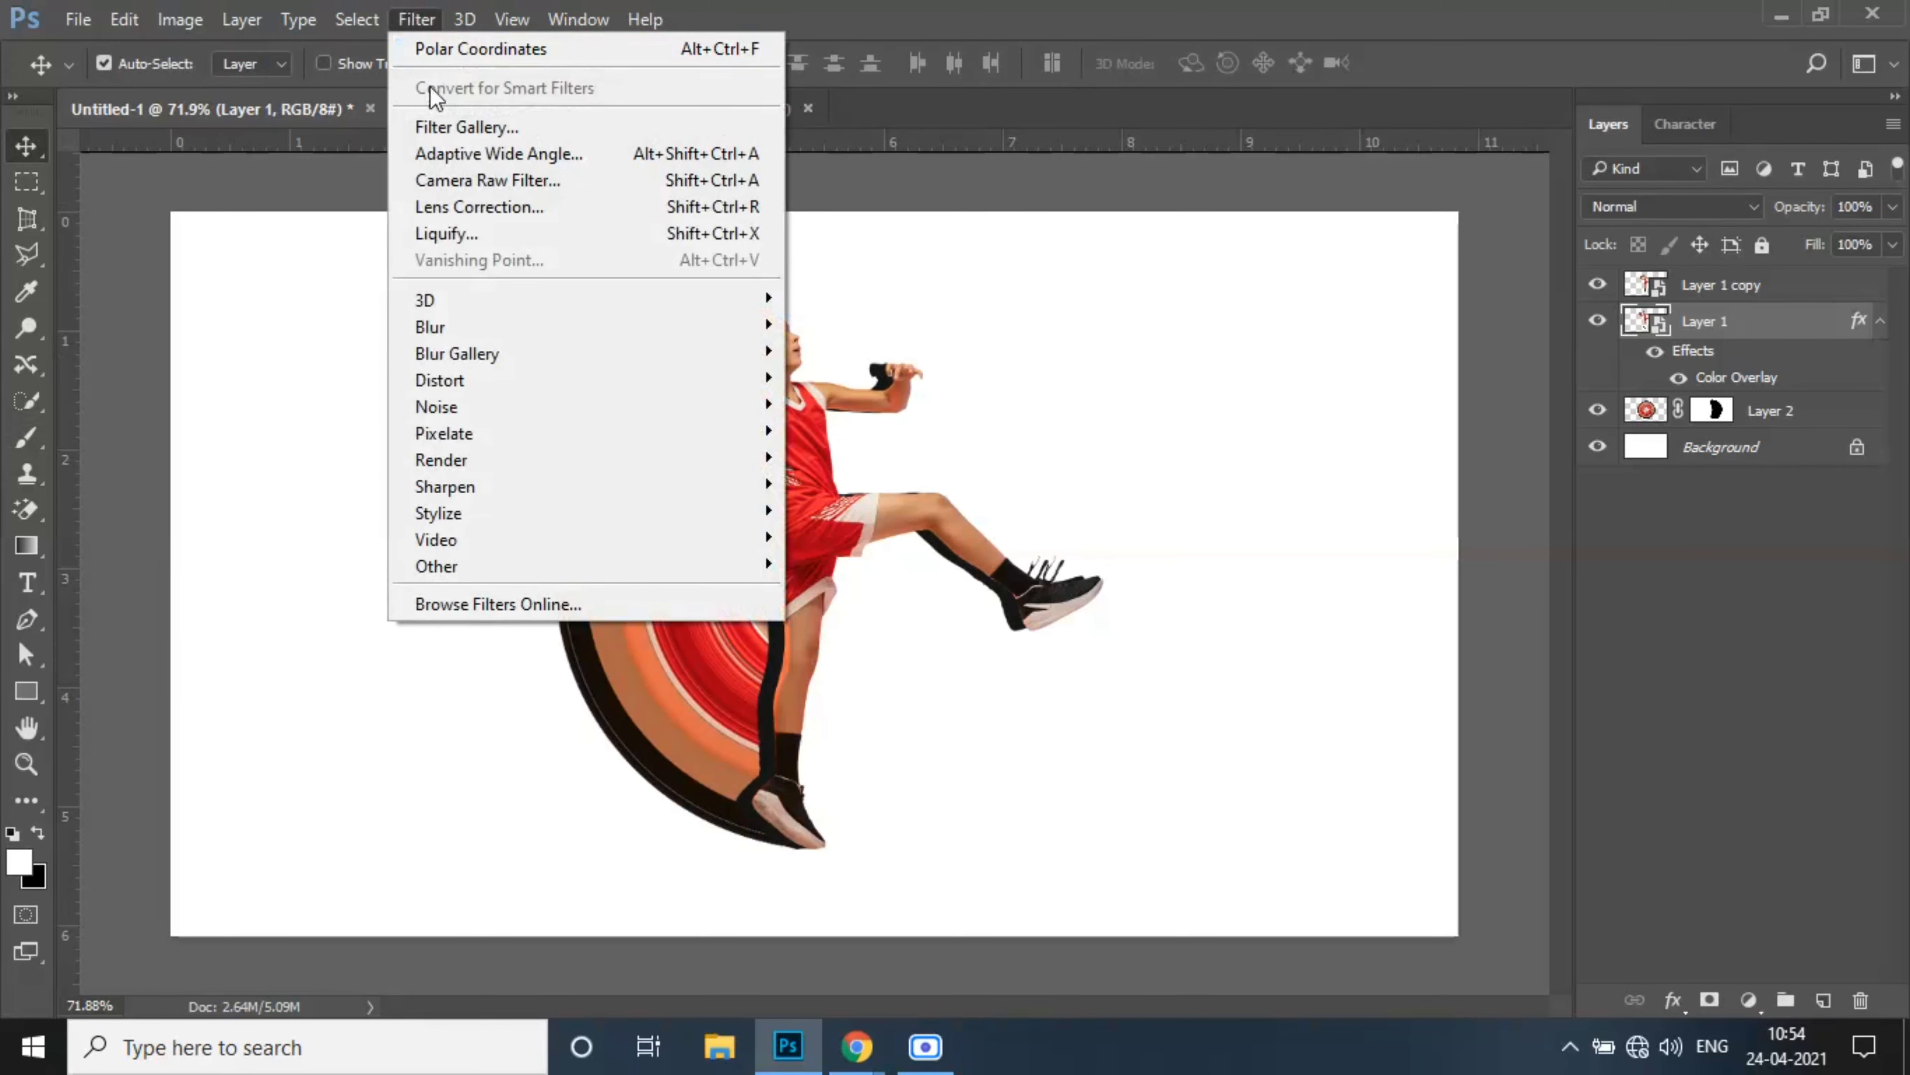
{"action": "mouse_move", "coordinate": [598, 332]}
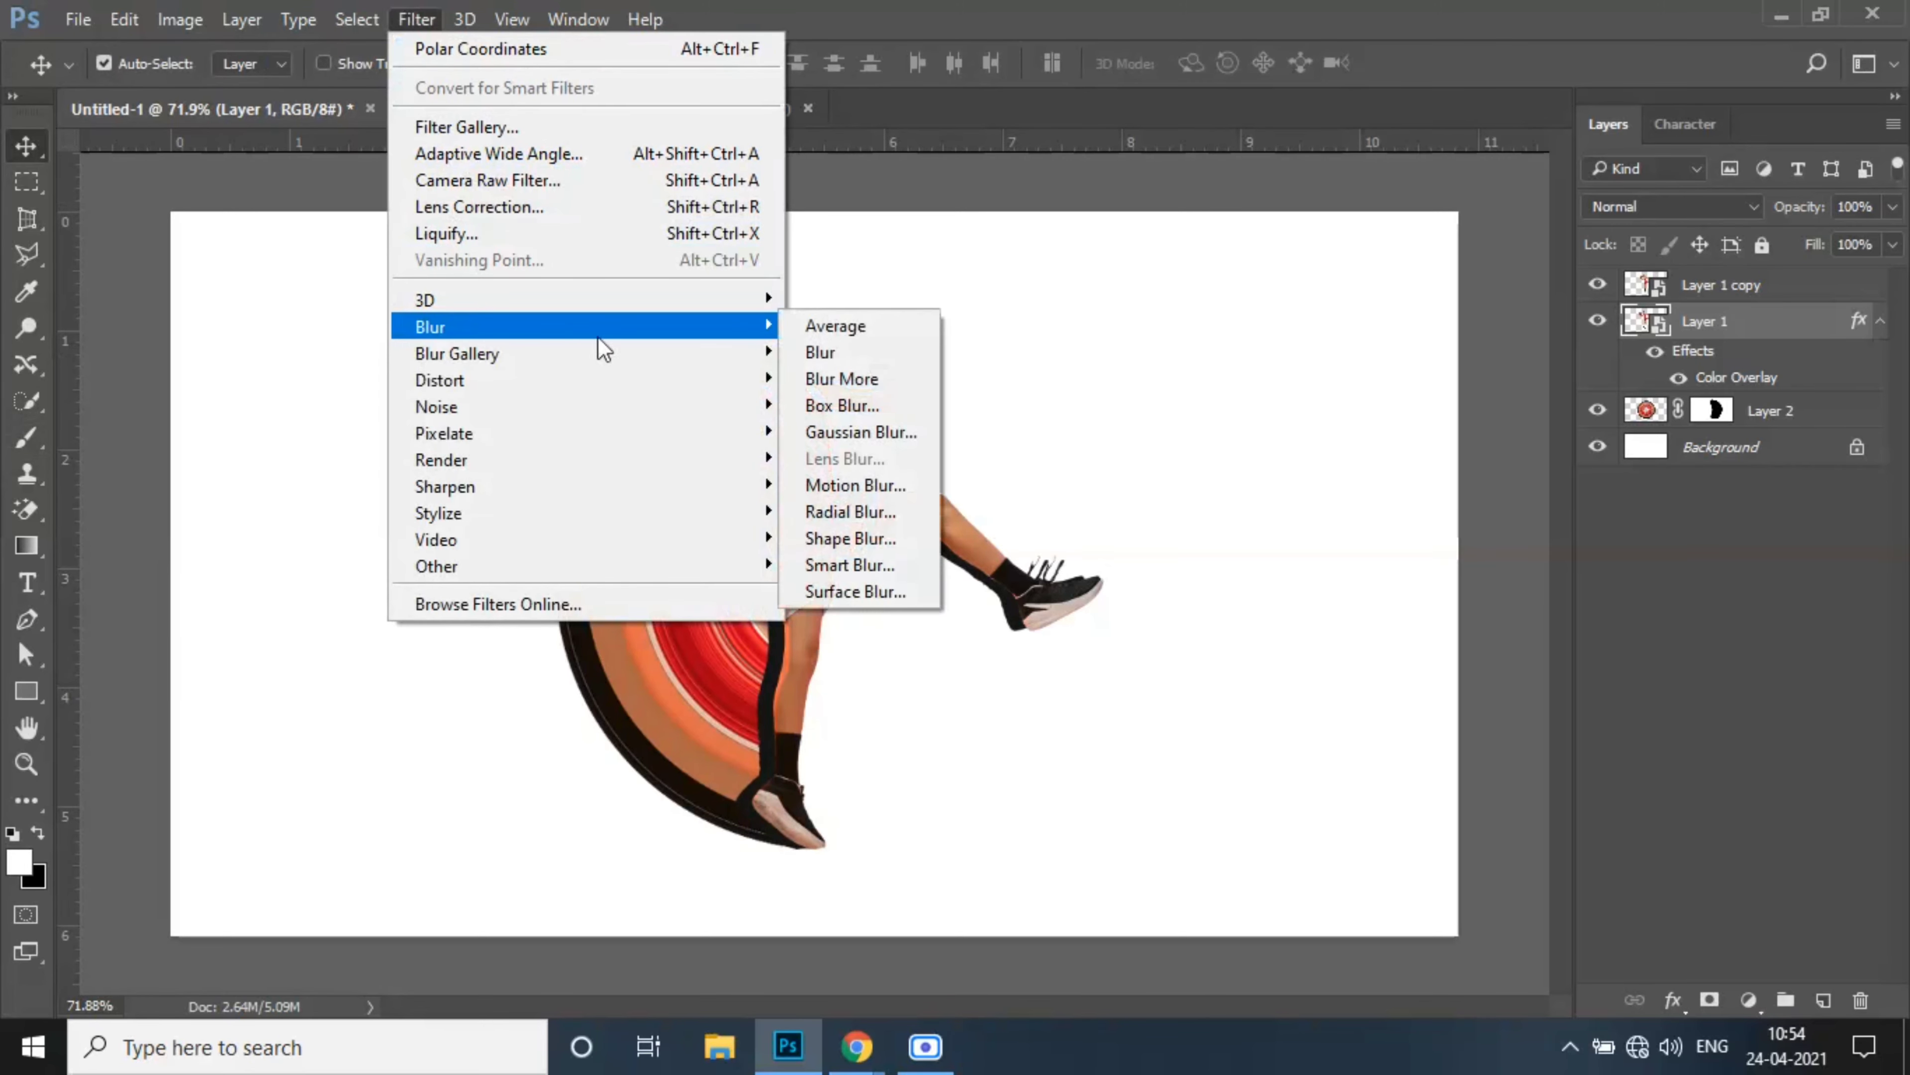
{"action": "left_click", "coordinate": [853, 433]}
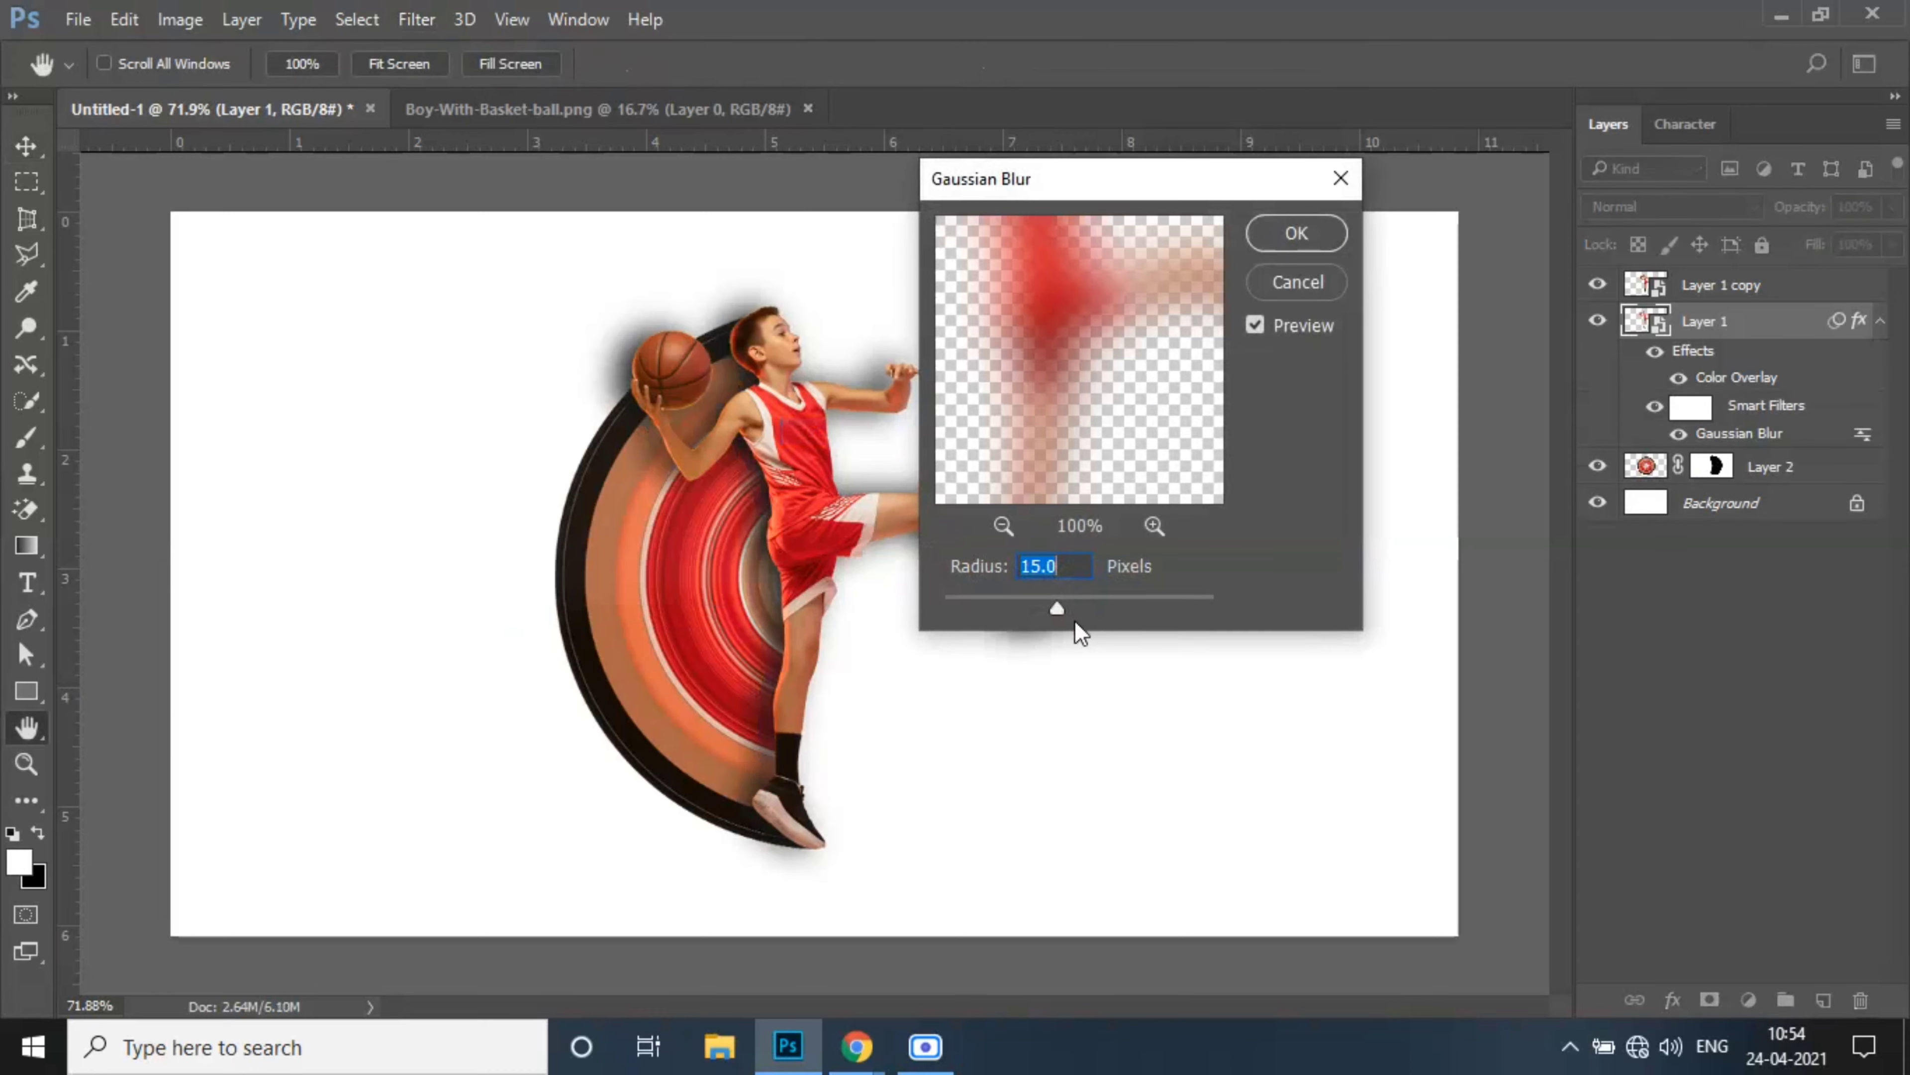
{"action": "left_click_drag", "start_coordinate": [1035, 603], "coordinate": [1024, 605]}
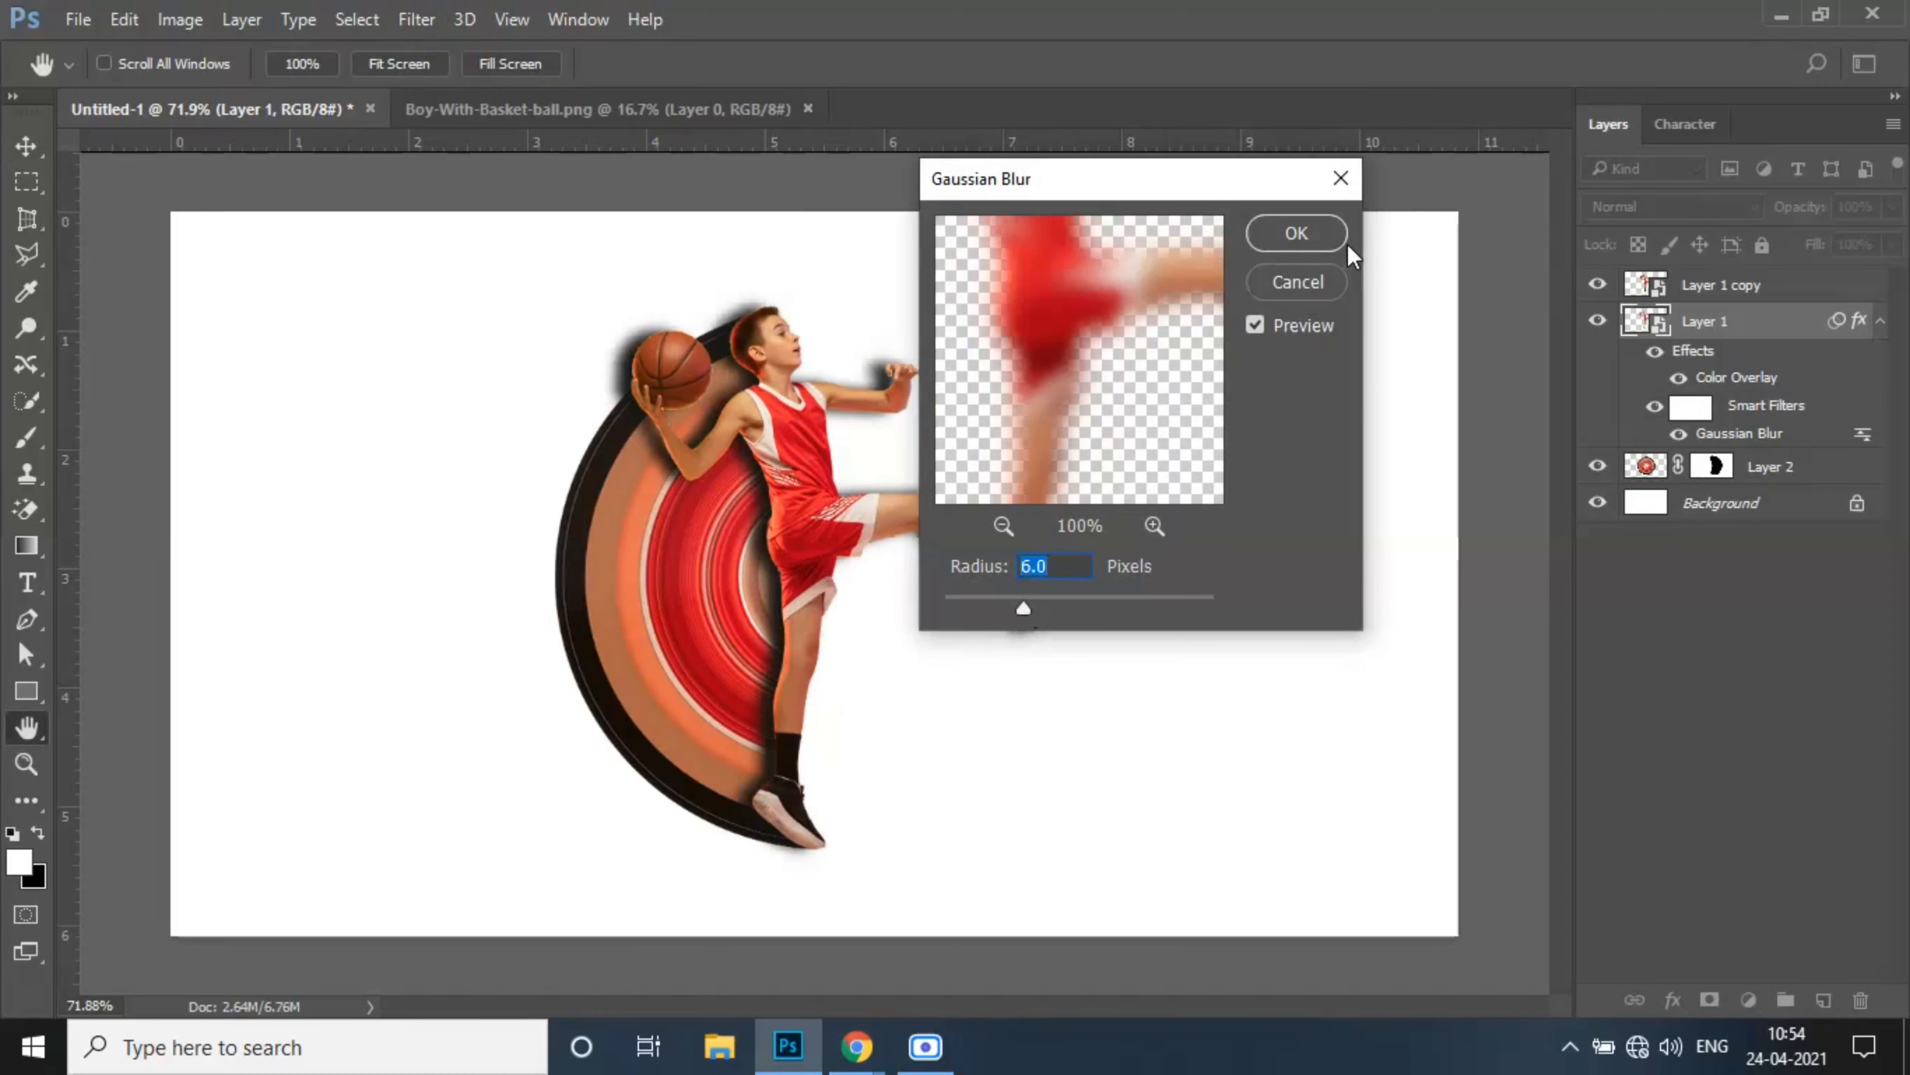
{"action": "left_click", "coordinate": [1328, 234]}
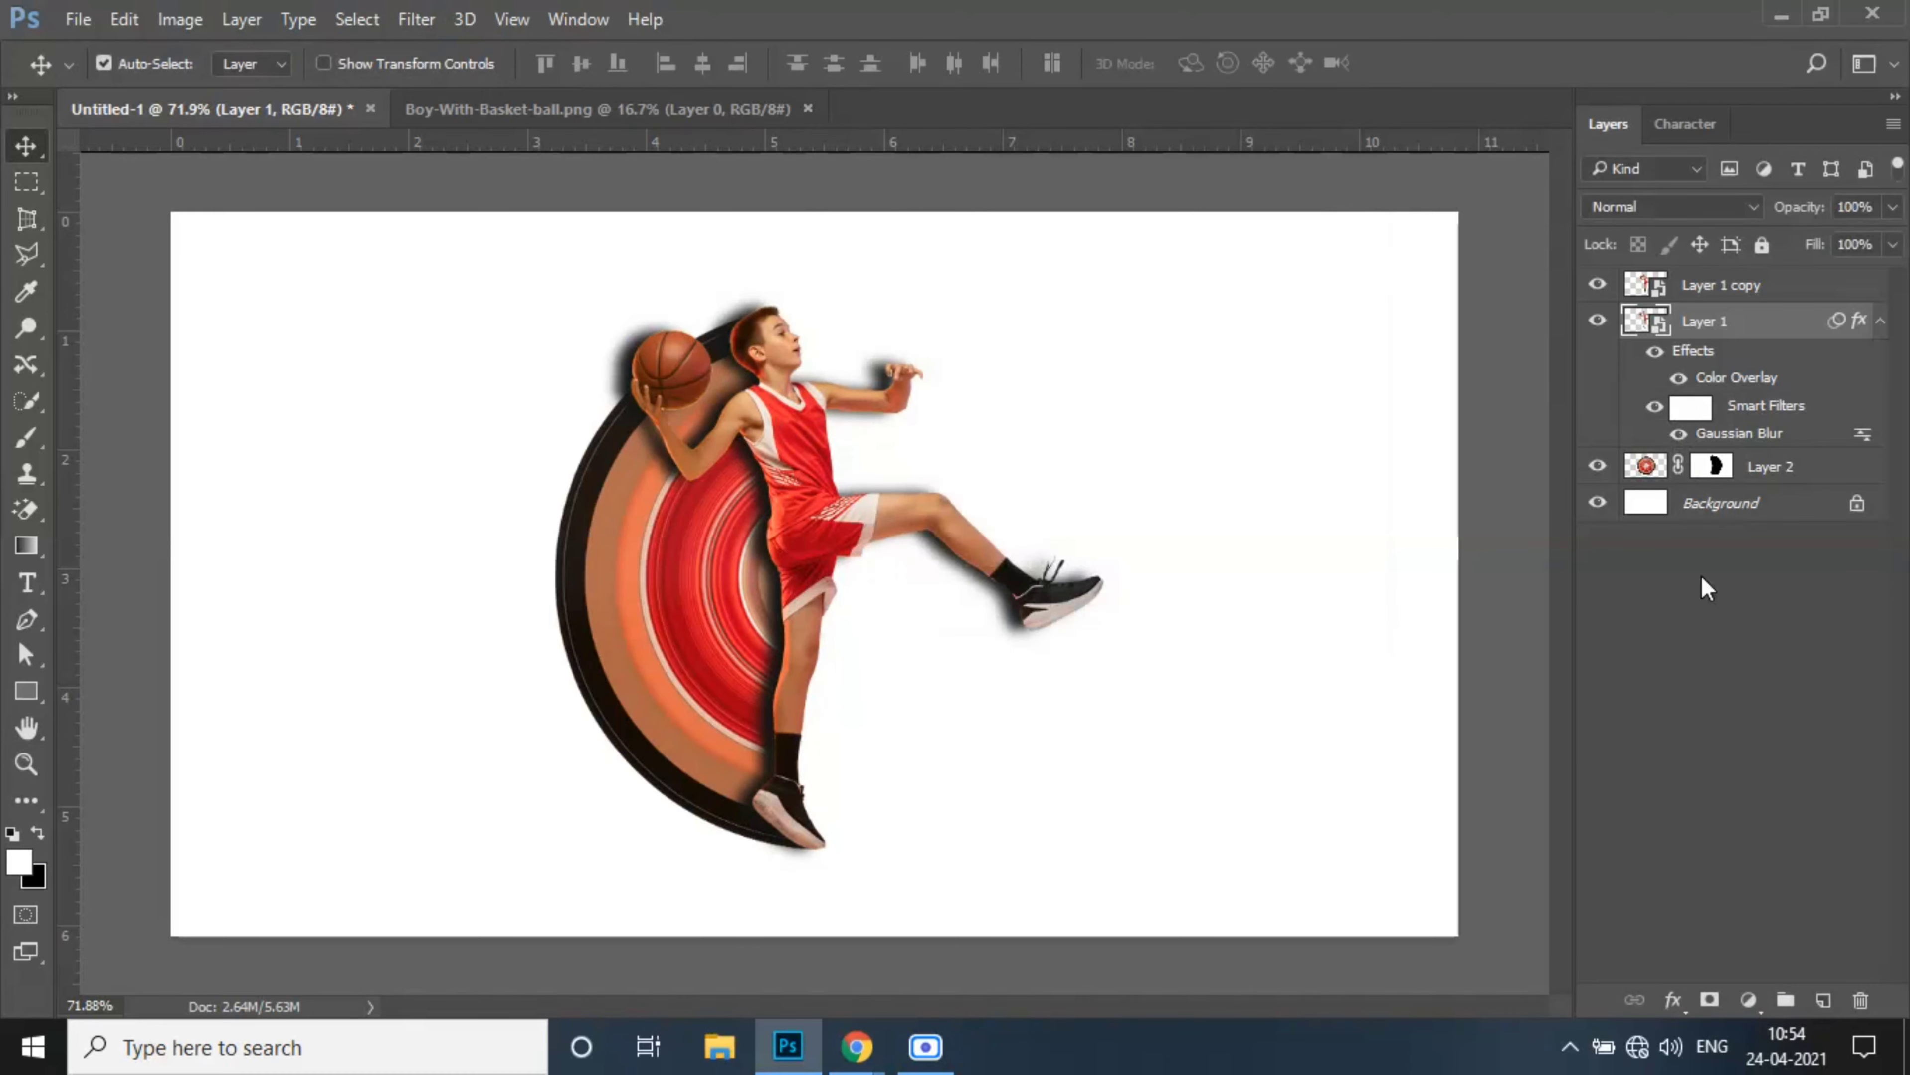
Mask the blurred shadow layer and paint out the shadow falling on the white background outside the striped half circle
{"action": "left_click", "coordinate": [1721, 1009]}
{"action": "scroll", "coordinate": [946, 649], "scroll_direction": "up", "scroll_amount": 8}
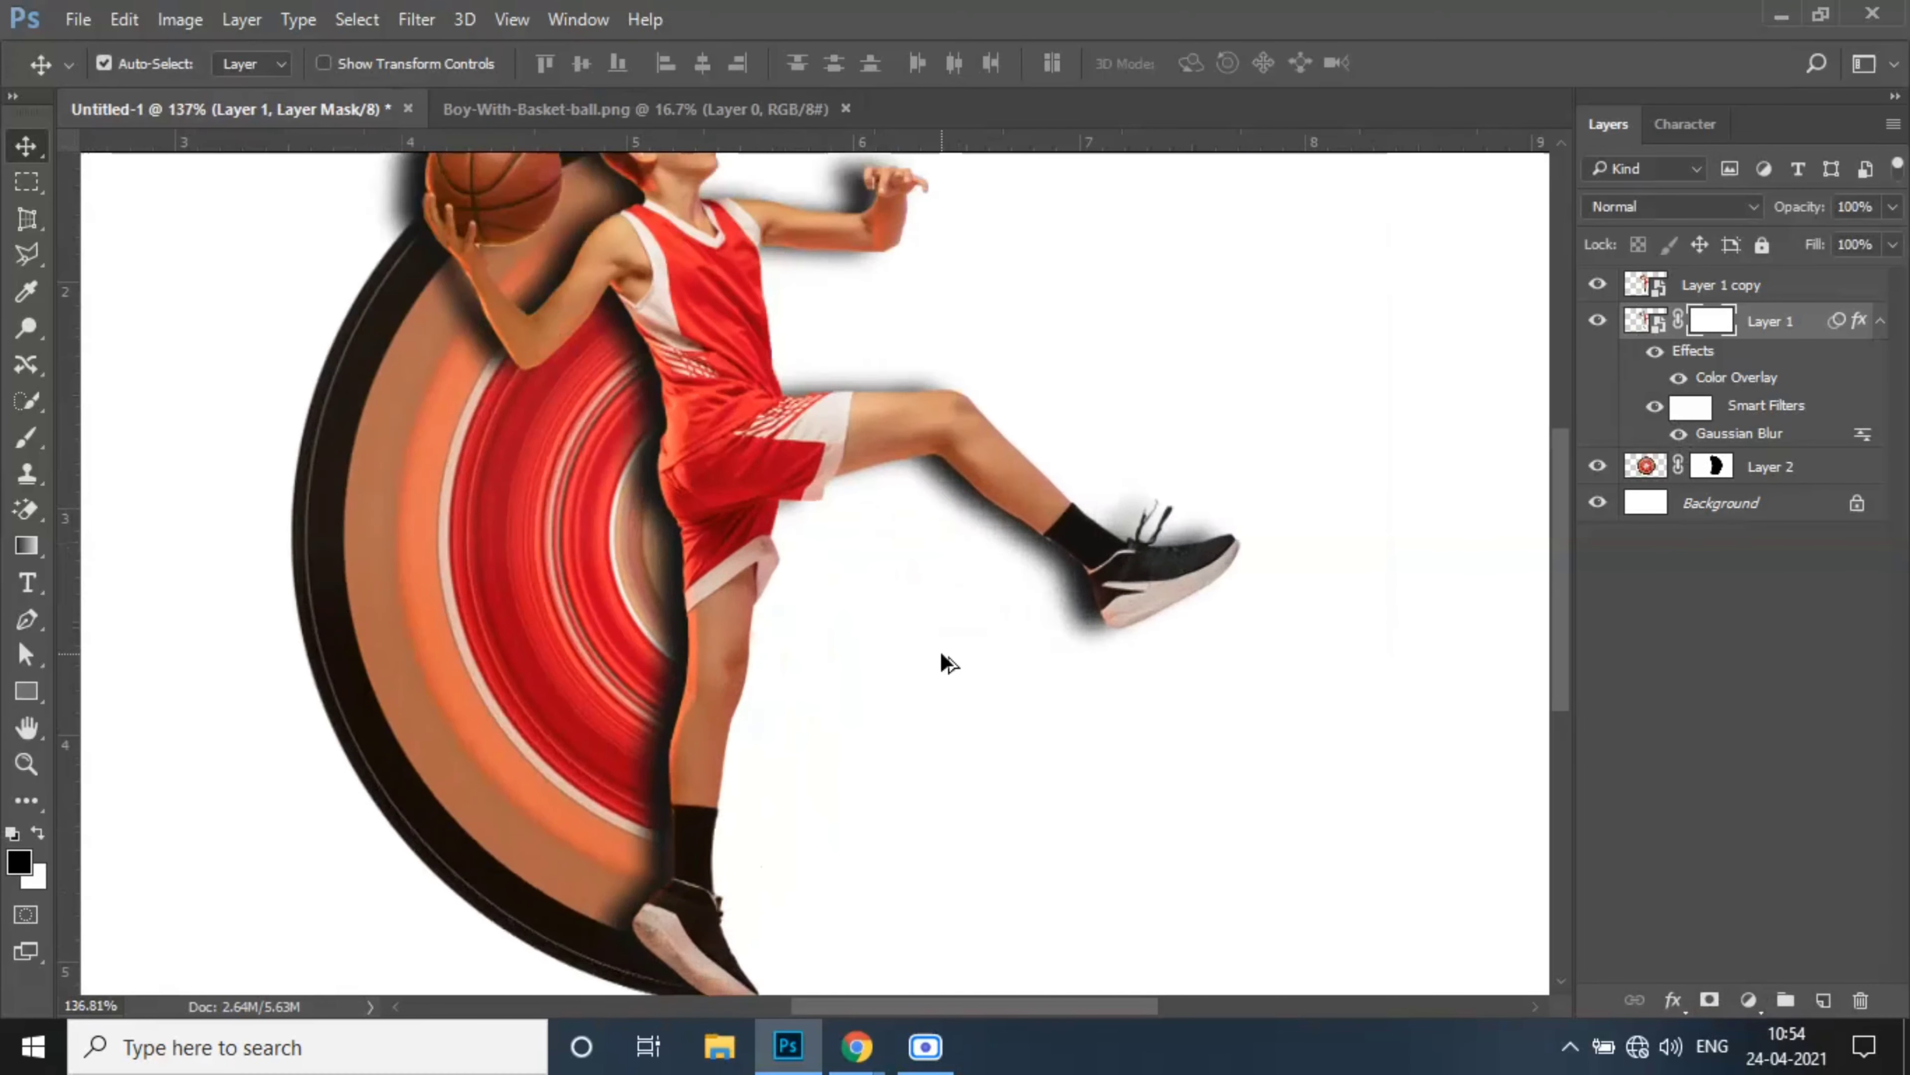
{"action": "mouse_move", "coordinate": [879, 684]}
{"action": "left_mouse_down"}
{"action": "mouse_move", "coordinate": [823, 455]}
{"action": "mouse_move", "coordinate": [834, 398]}
{"action": "left_mouse_up"}
{"action": "key", "text": "b"}
{"action": "scroll", "coordinate": [1090, 538], "scroll_direction": "up", "scroll_amount": 5}
{"action": "mouse_move", "coordinate": [827, 395]}
{"action": "left_mouse_down"}
{"action": "mouse_move", "coordinate": [928, 663]}
{"action": "mouse_move", "coordinate": [826, 373]}
{"action": "left_mouse_up"}
{"action": "left_click_drag", "start_coordinate": [806, 399], "coordinate": [959, 577]}
{"action": "mouse_move", "coordinate": [892, 448]}
{"action": "left_mouse_down"}
{"action": "mouse_move", "coordinate": [762, 326]}
{"action": "mouse_move", "coordinate": [502, 350]}
{"action": "mouse_move", "coordinate": [650, 344]}
{"action": "mouse_move", "coordinate": [480, 437]}
{"action": "mouse_move", "coordinate": [421, 535]}
{"action": "left_mouse_up"}
{"action": "left_click_drag", "start_coordinate": [699, 783], "coordinate": [730, 516]}
{"action": "mouse_move", "coordinate": [955, 822]}
{"action": "left_mouse_down"}
{"action": "mouse_move", "coordinate": [870, 819]}
{"action": "mouse_move", "coordinate": [999, 828]}
{"action": "left_mouse_up"}
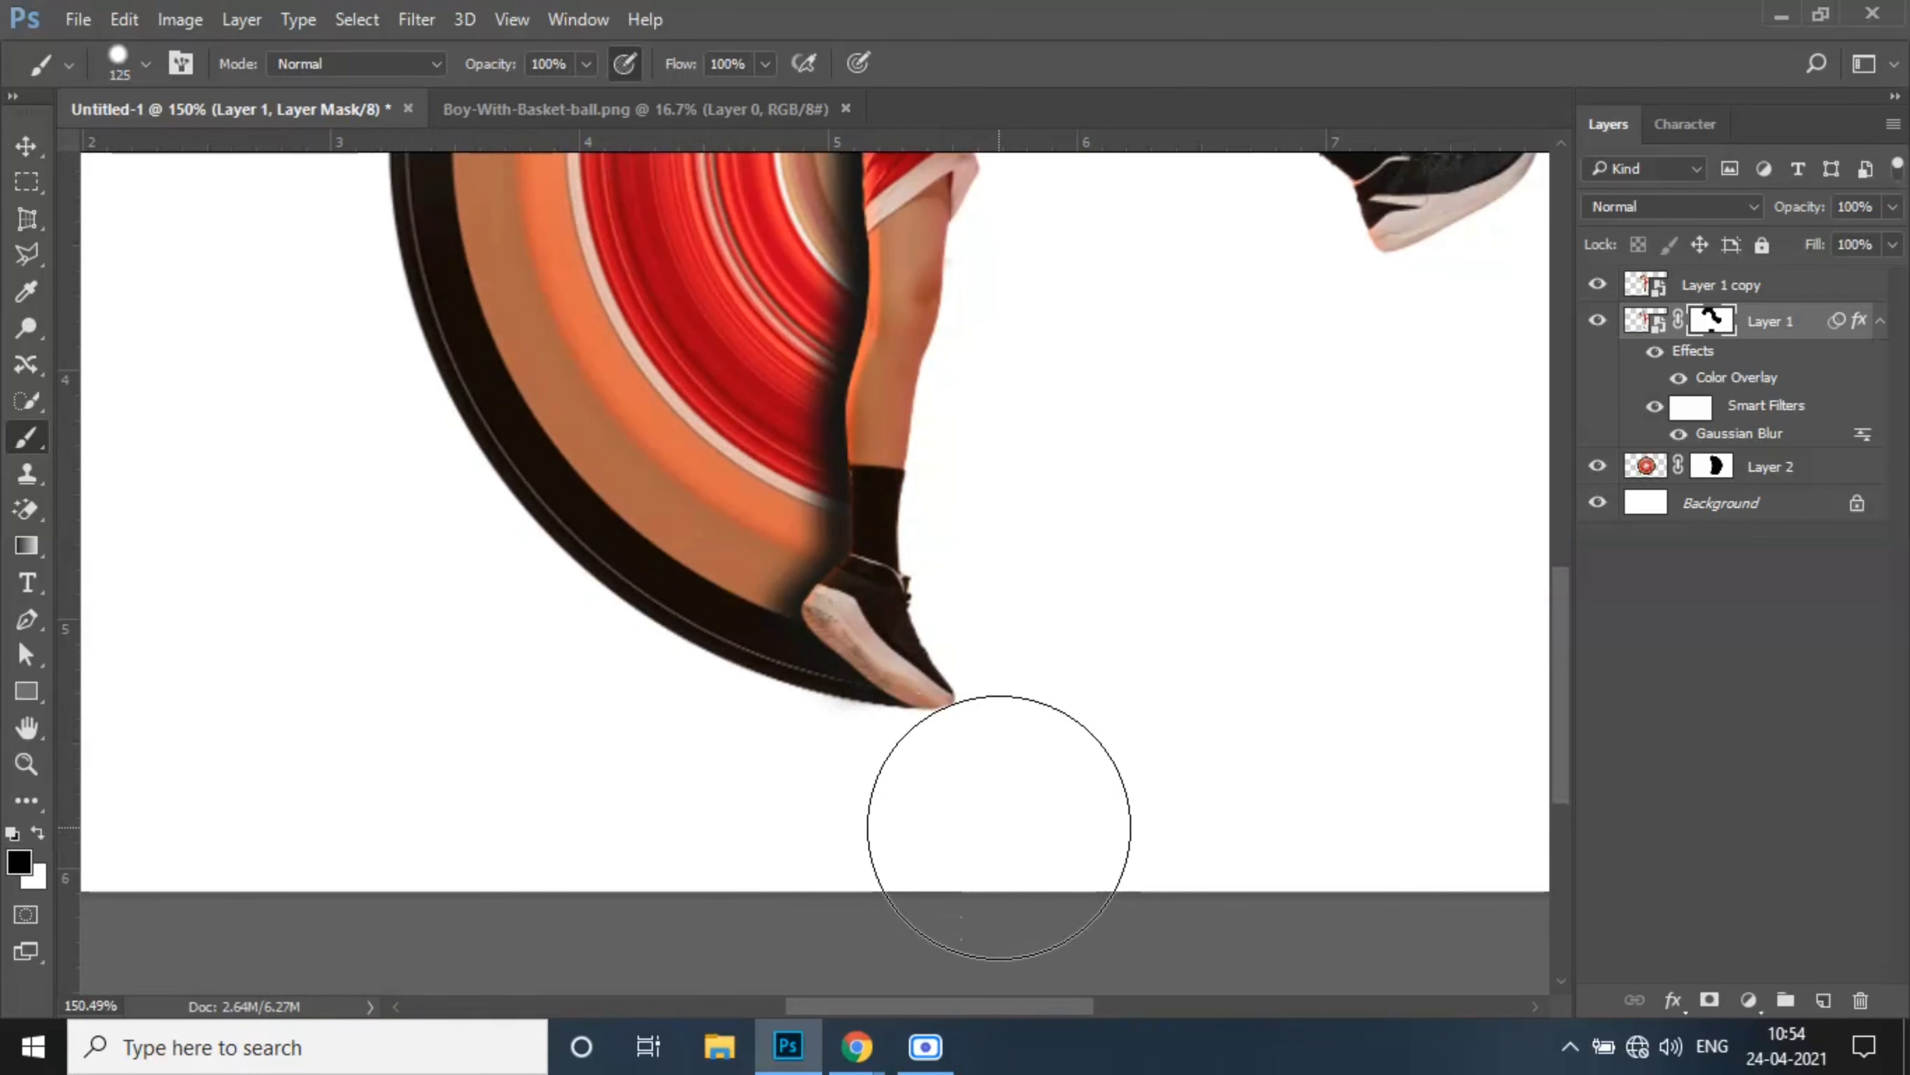
{"action": "left_click", "coordinate": [26, 145]}
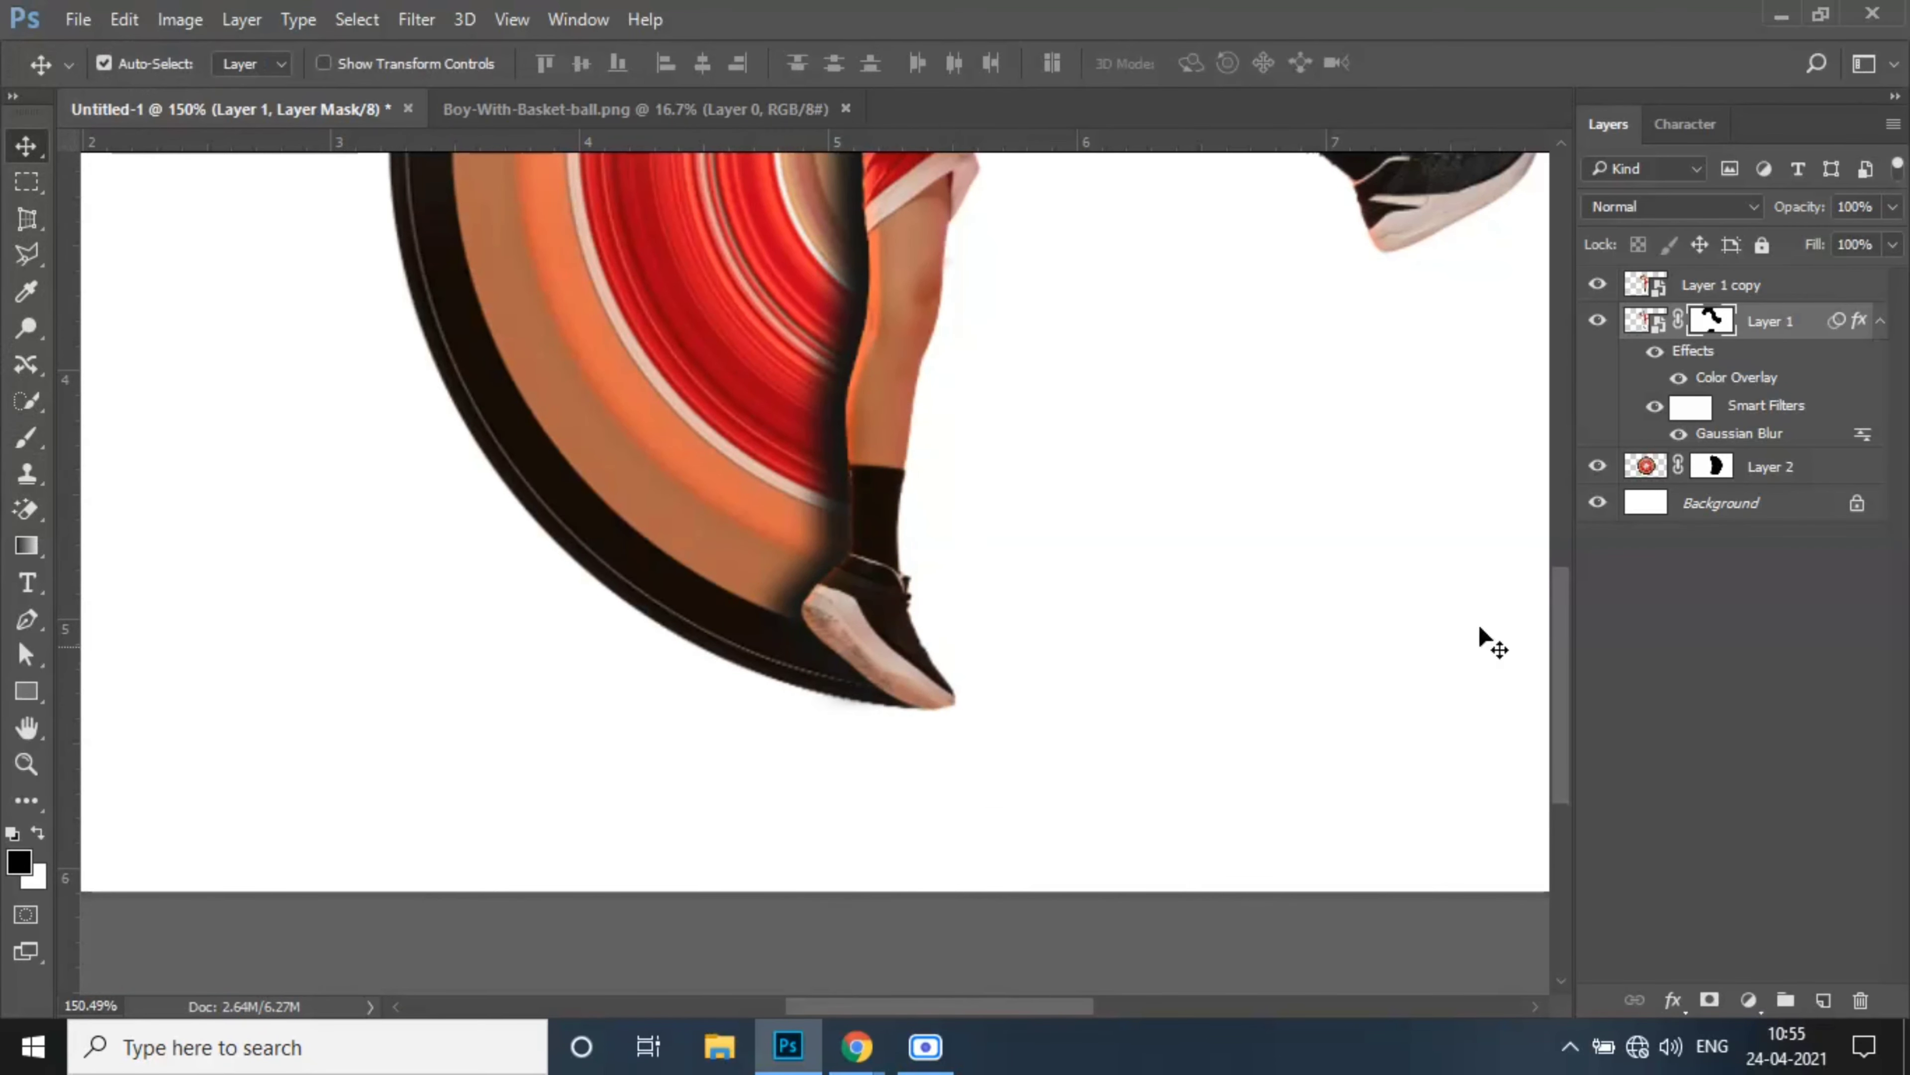
Reduce the shadow layer's opacity to 47%
{"action": "left_click", "coordinate": [1892, 207]}
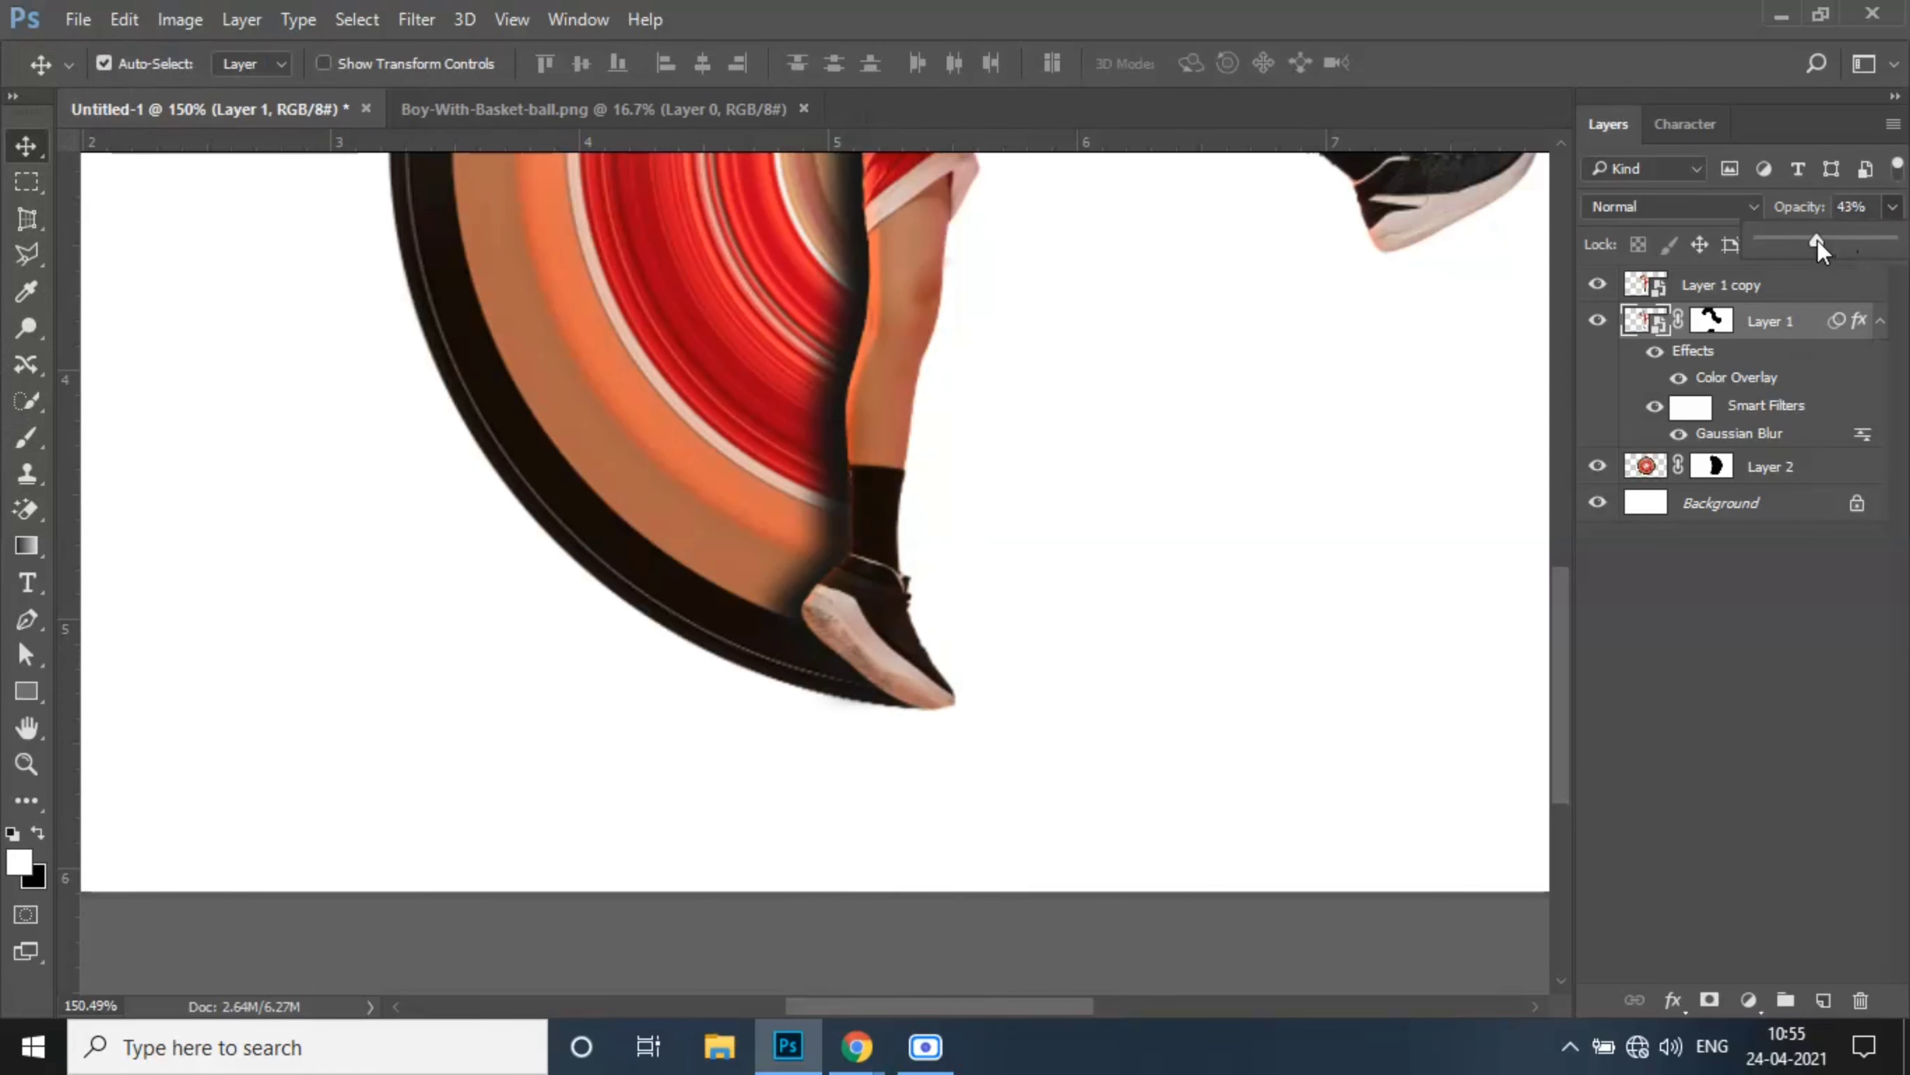
{"action": "left_click_drag", "start_coordinate": [1818, 237], "coordinate": [1797, 245]}
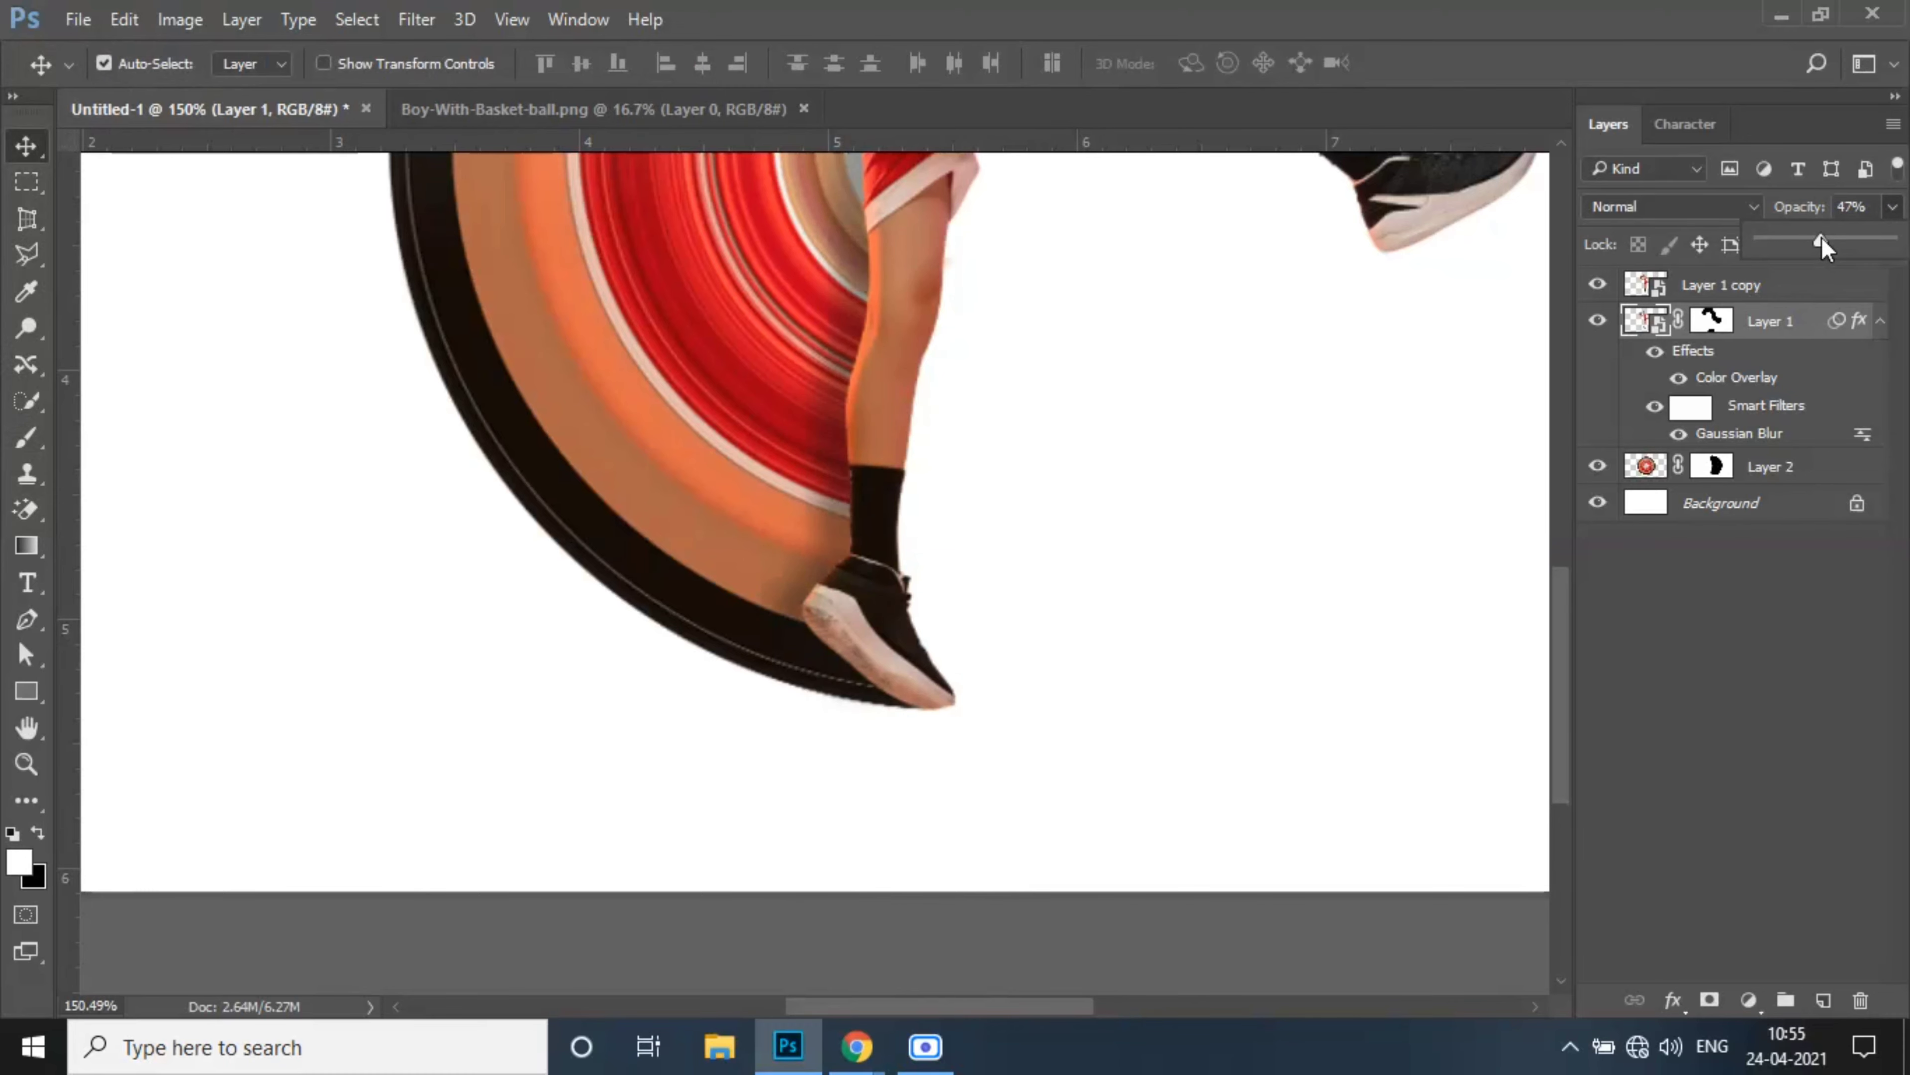
{"action": "left_click", "coordinate": [1240, 493]}
{"action": "scroll", "coordinate": [1158, 573], "scroll_direction": "down", "scroll_amount": 5}
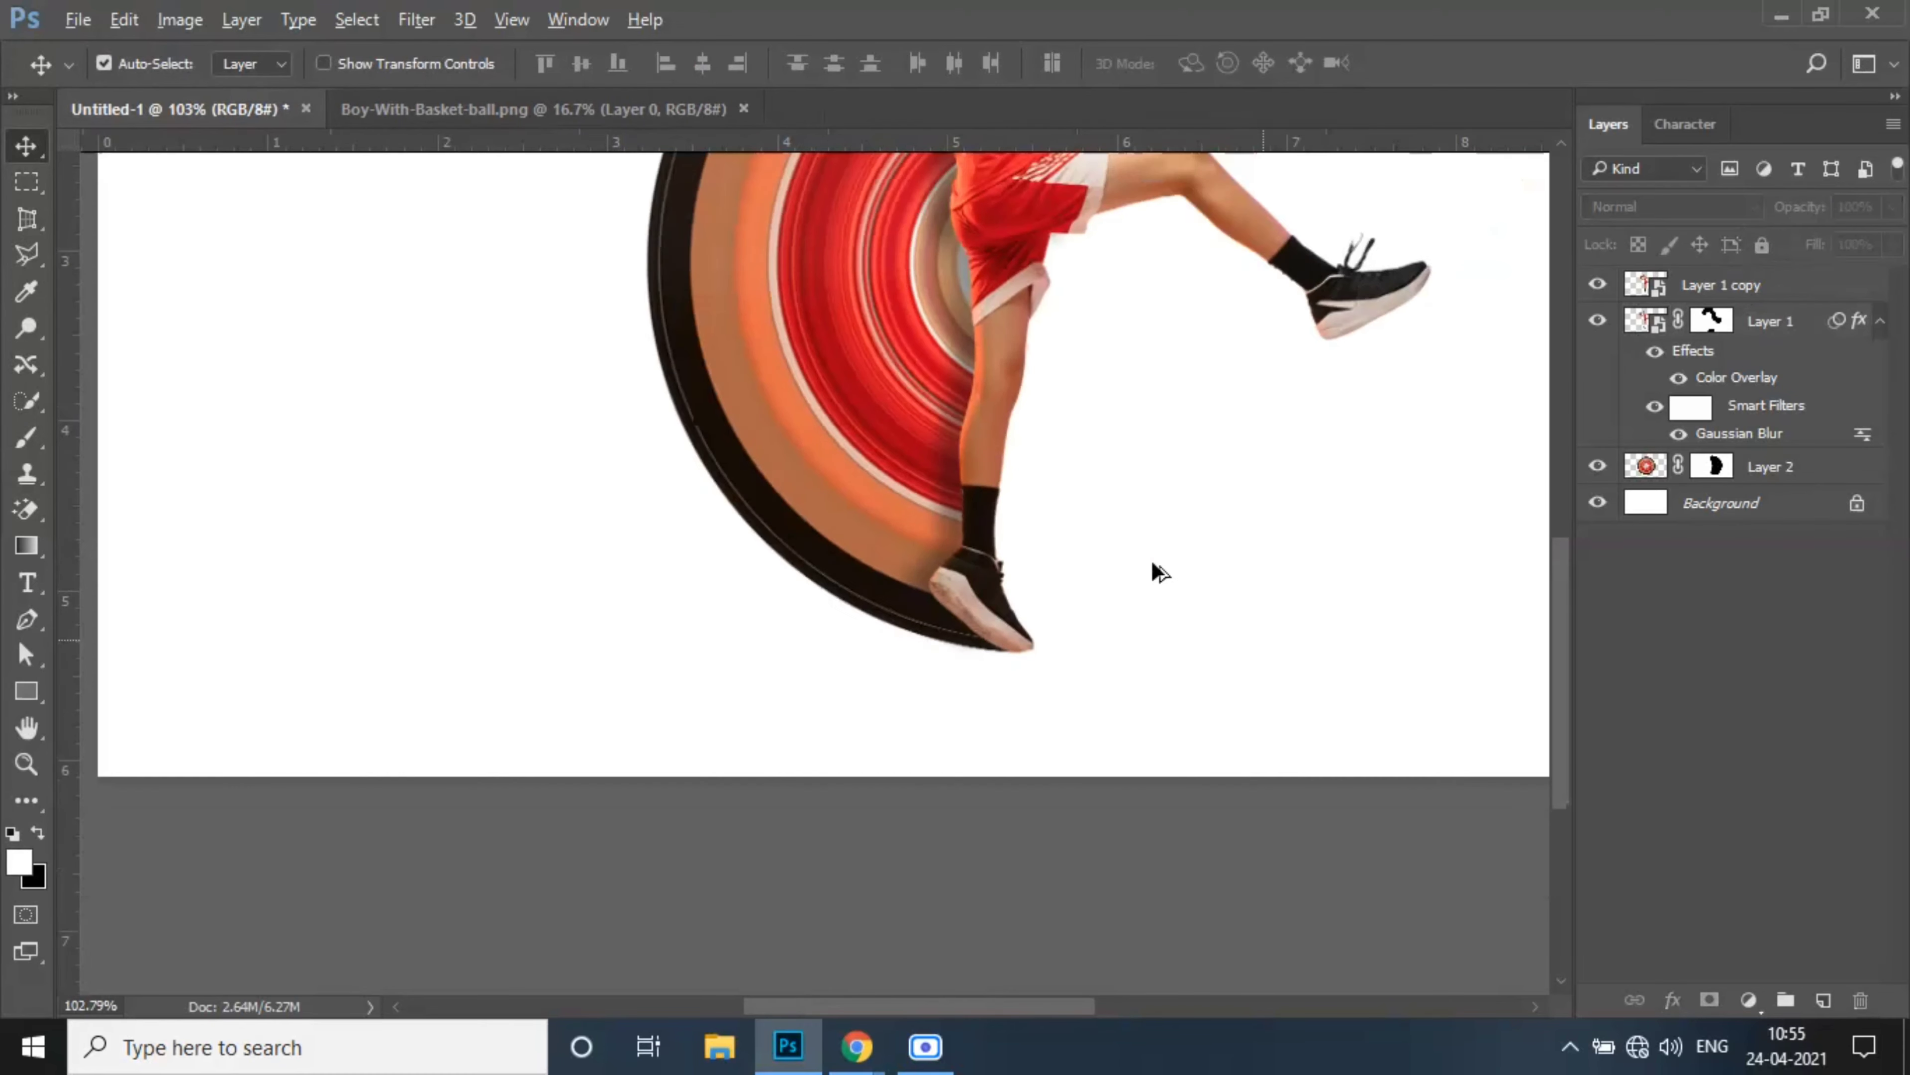
{"action": "scroll", "coordinate": [782, 526], "scroll_direction": "up", "scroll_amount": 1}
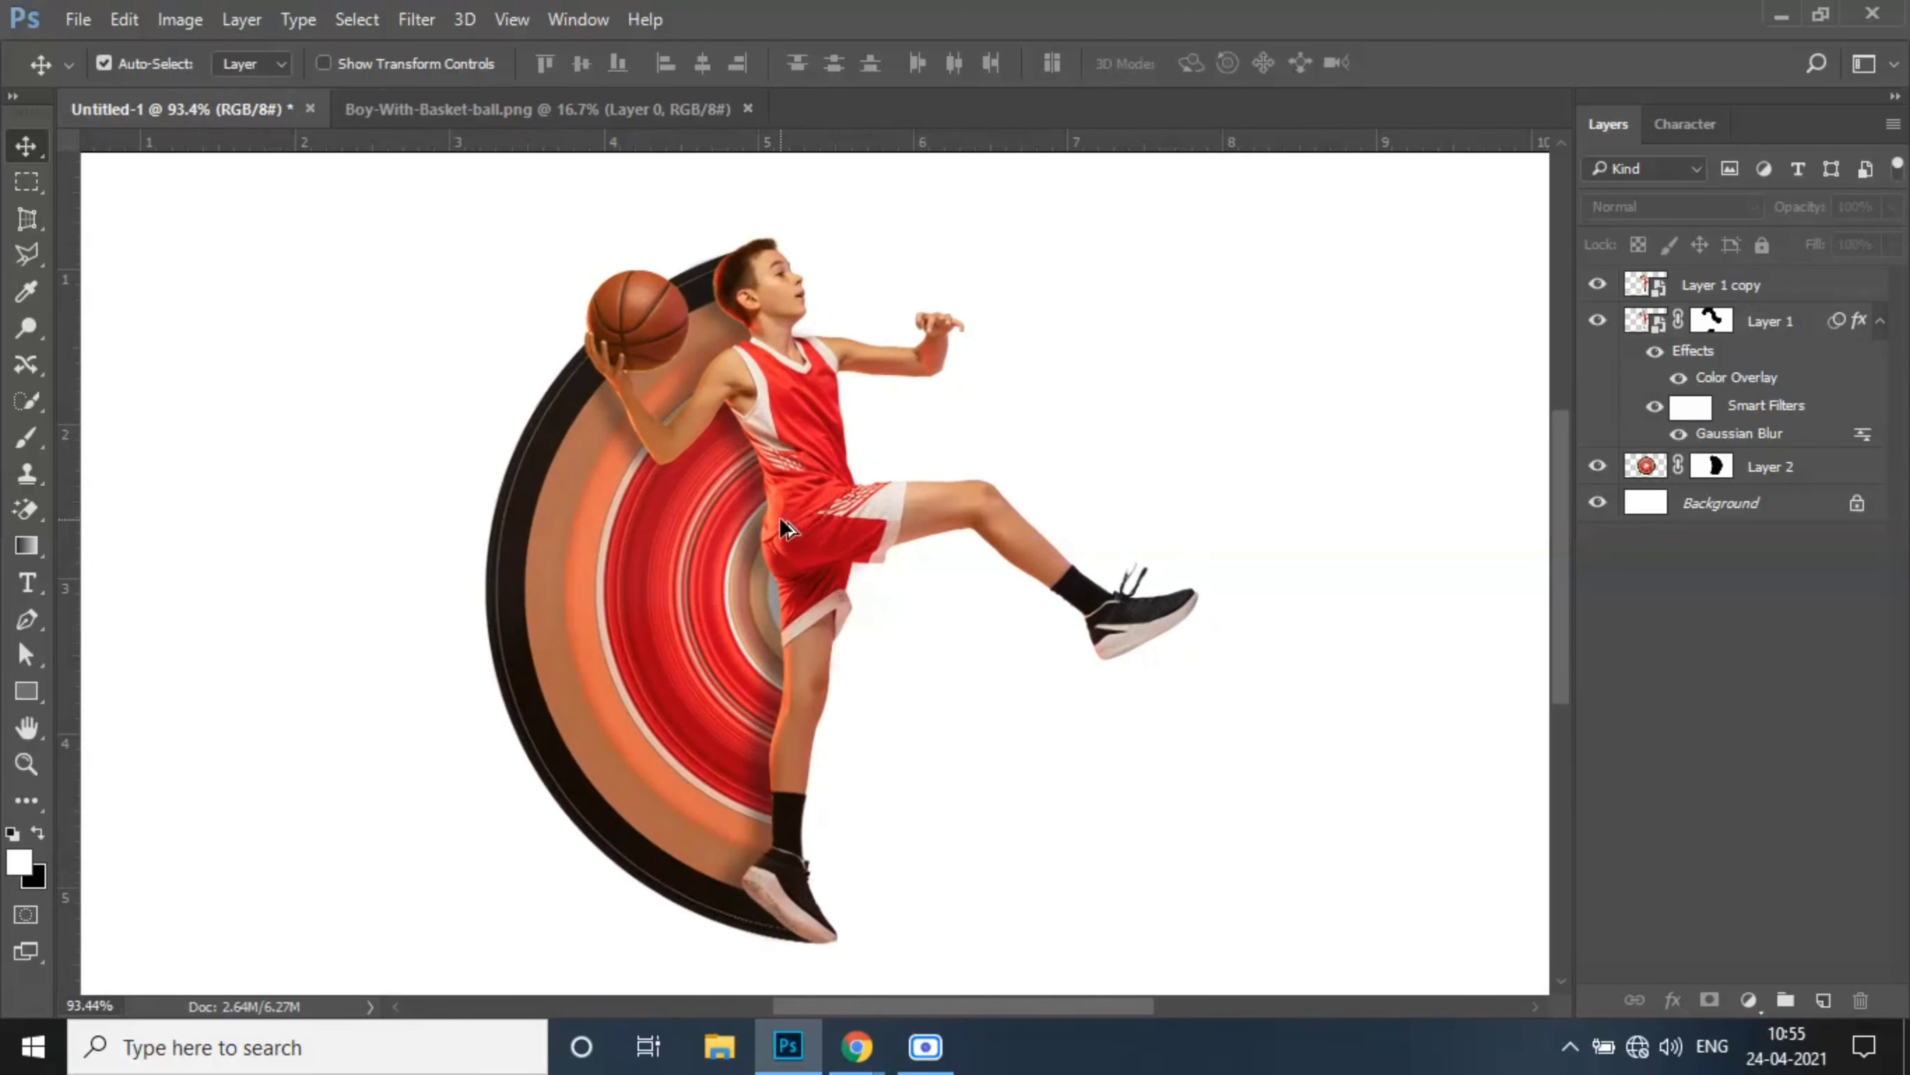
Set the shadow layer's opacity to 72% and its blend mode to Multiply
{"action": "left_click", "coordinate": [1808, 319]}
{"action": "left_click", "coordinate": [1891, 209]}
{"action": "left_click", "coordinate": [1853, 241]}
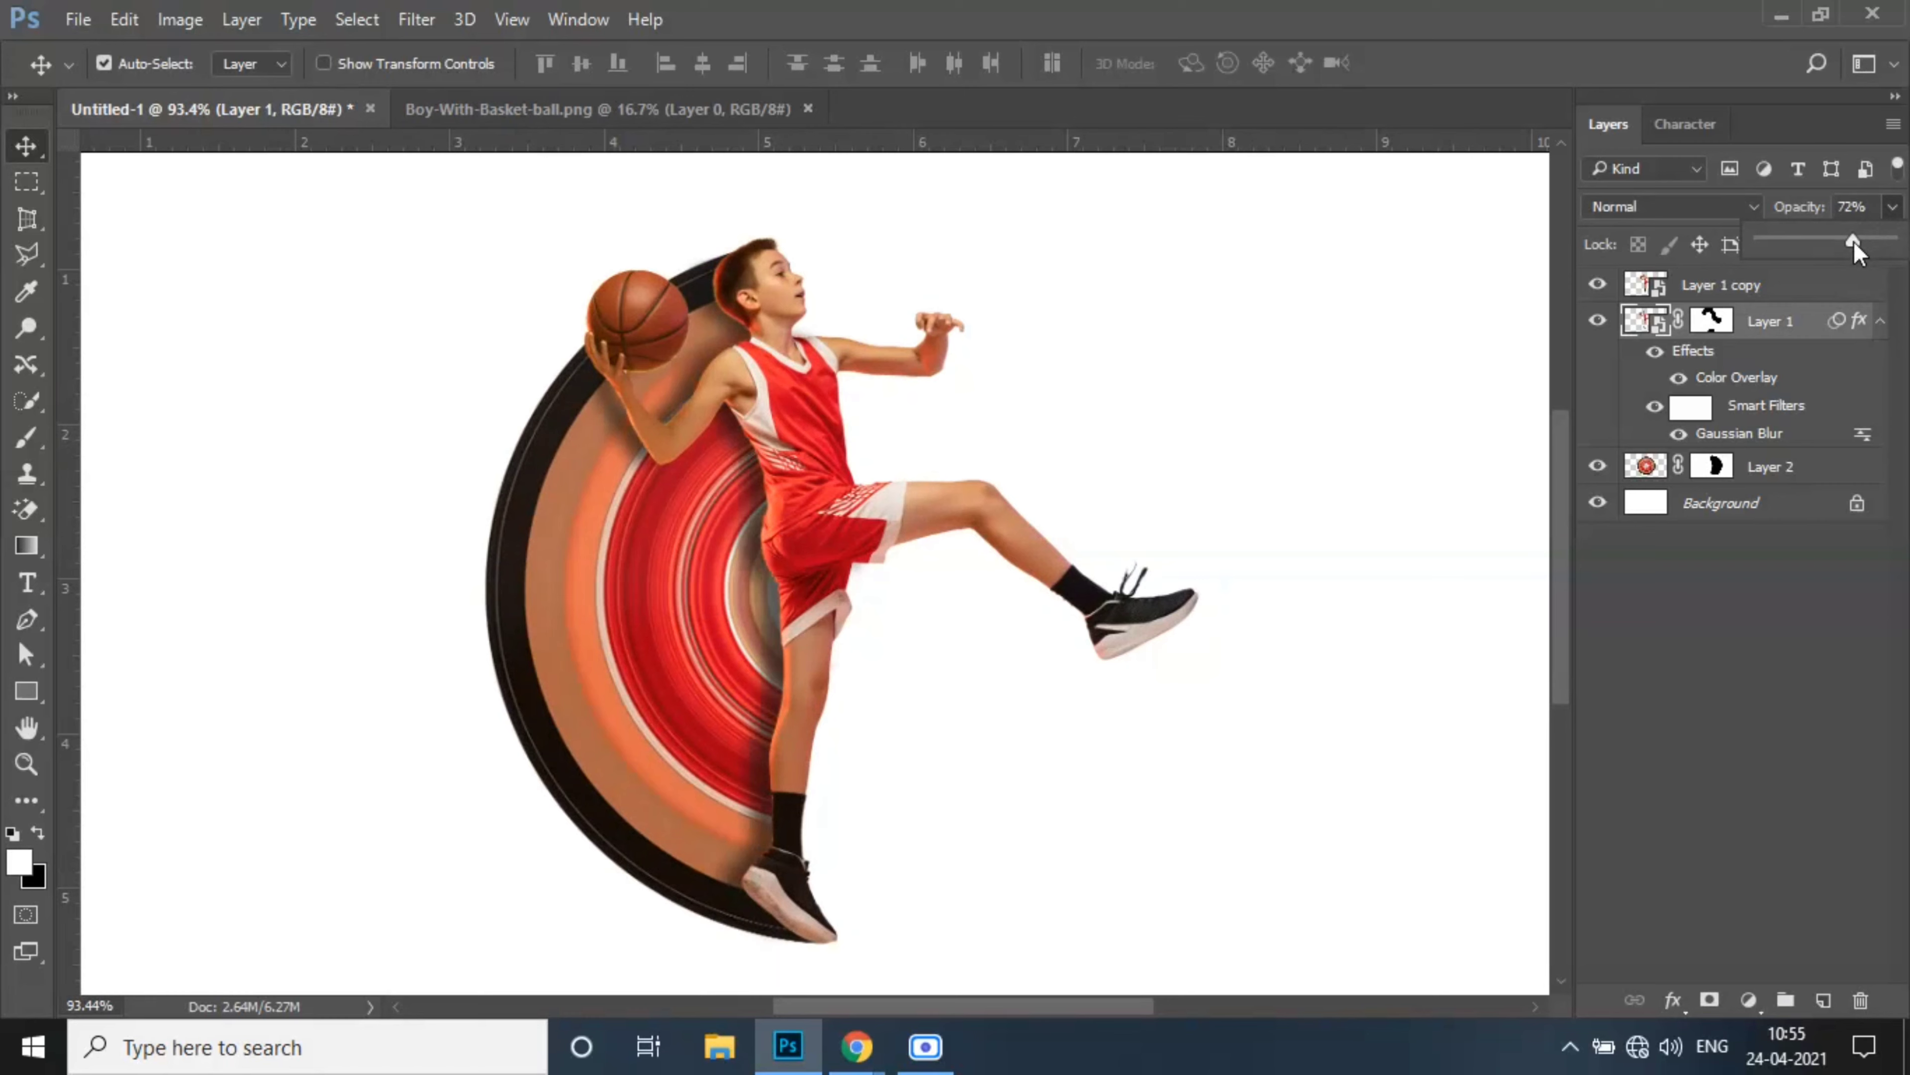
{"action": "left_click", "coordinate": [1722, 209]}
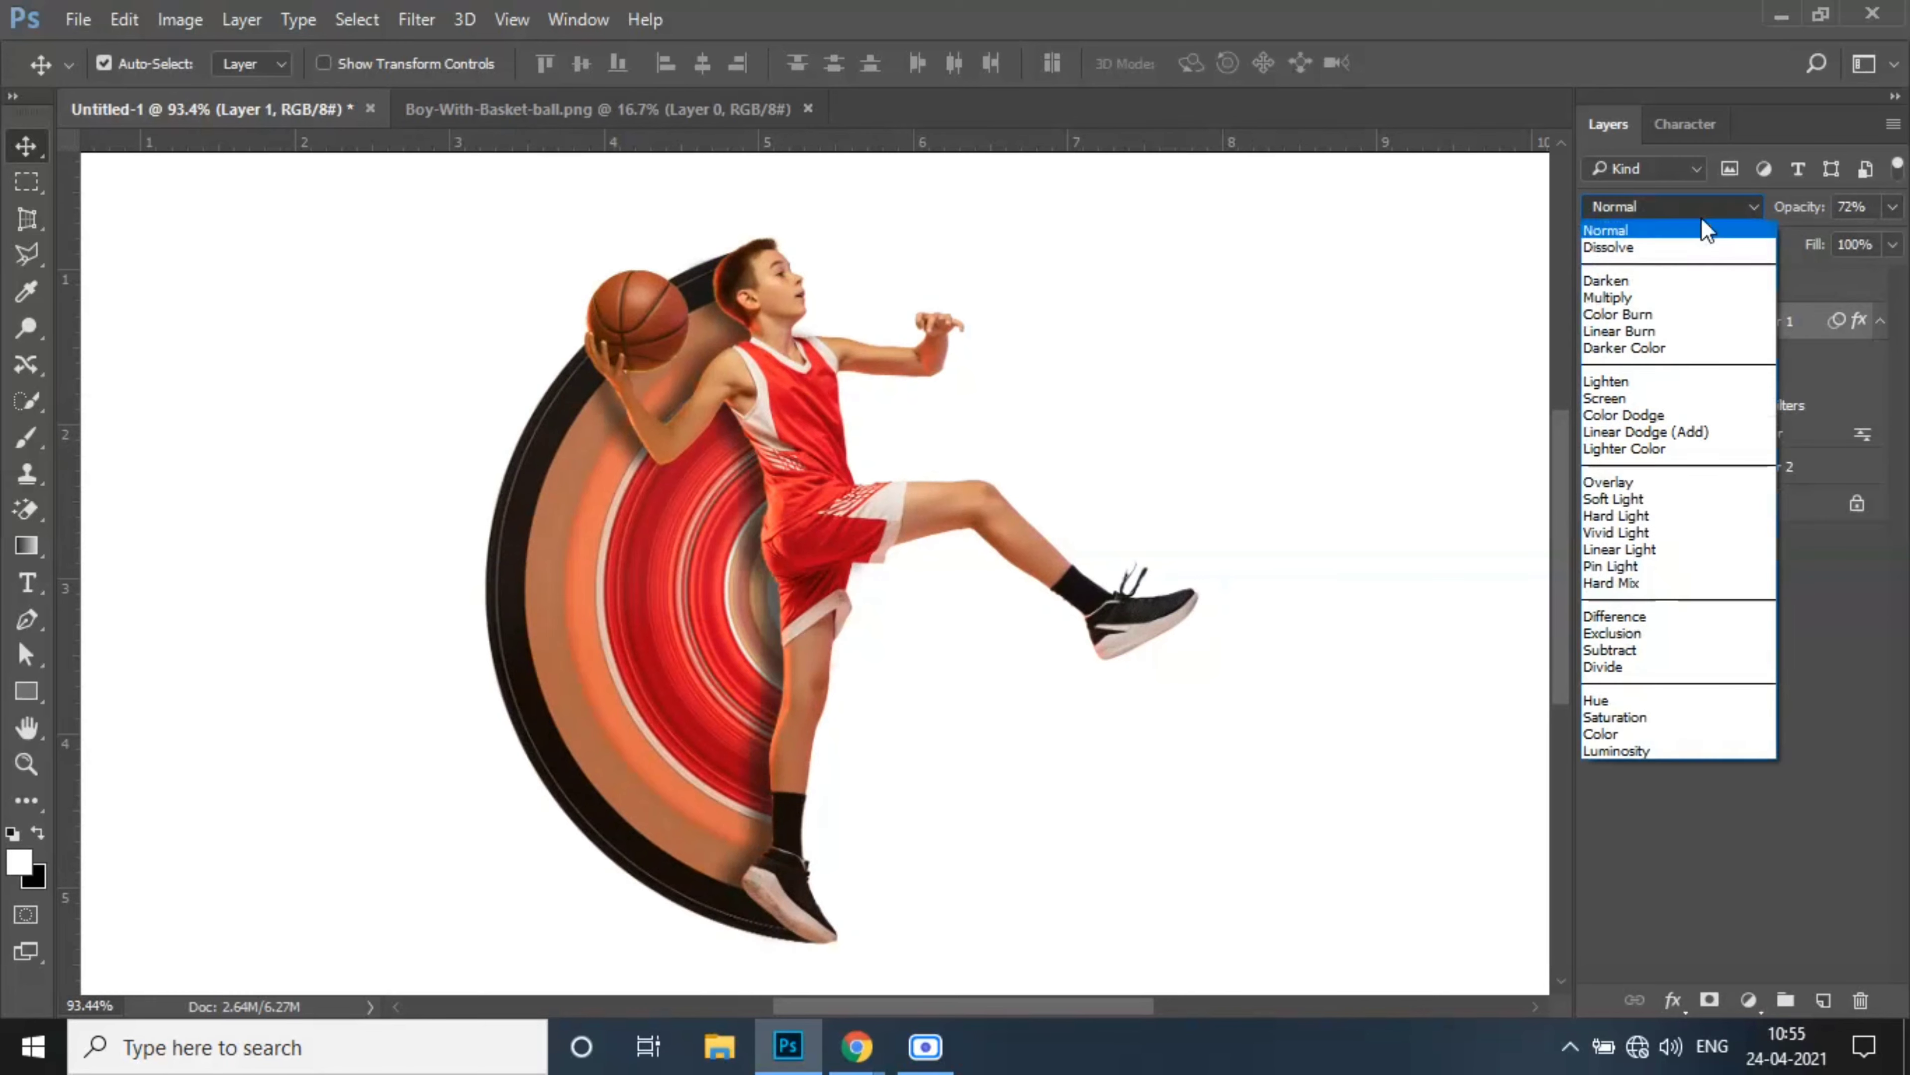
{"action": "left_click", "coordinate": [1698, 300]}
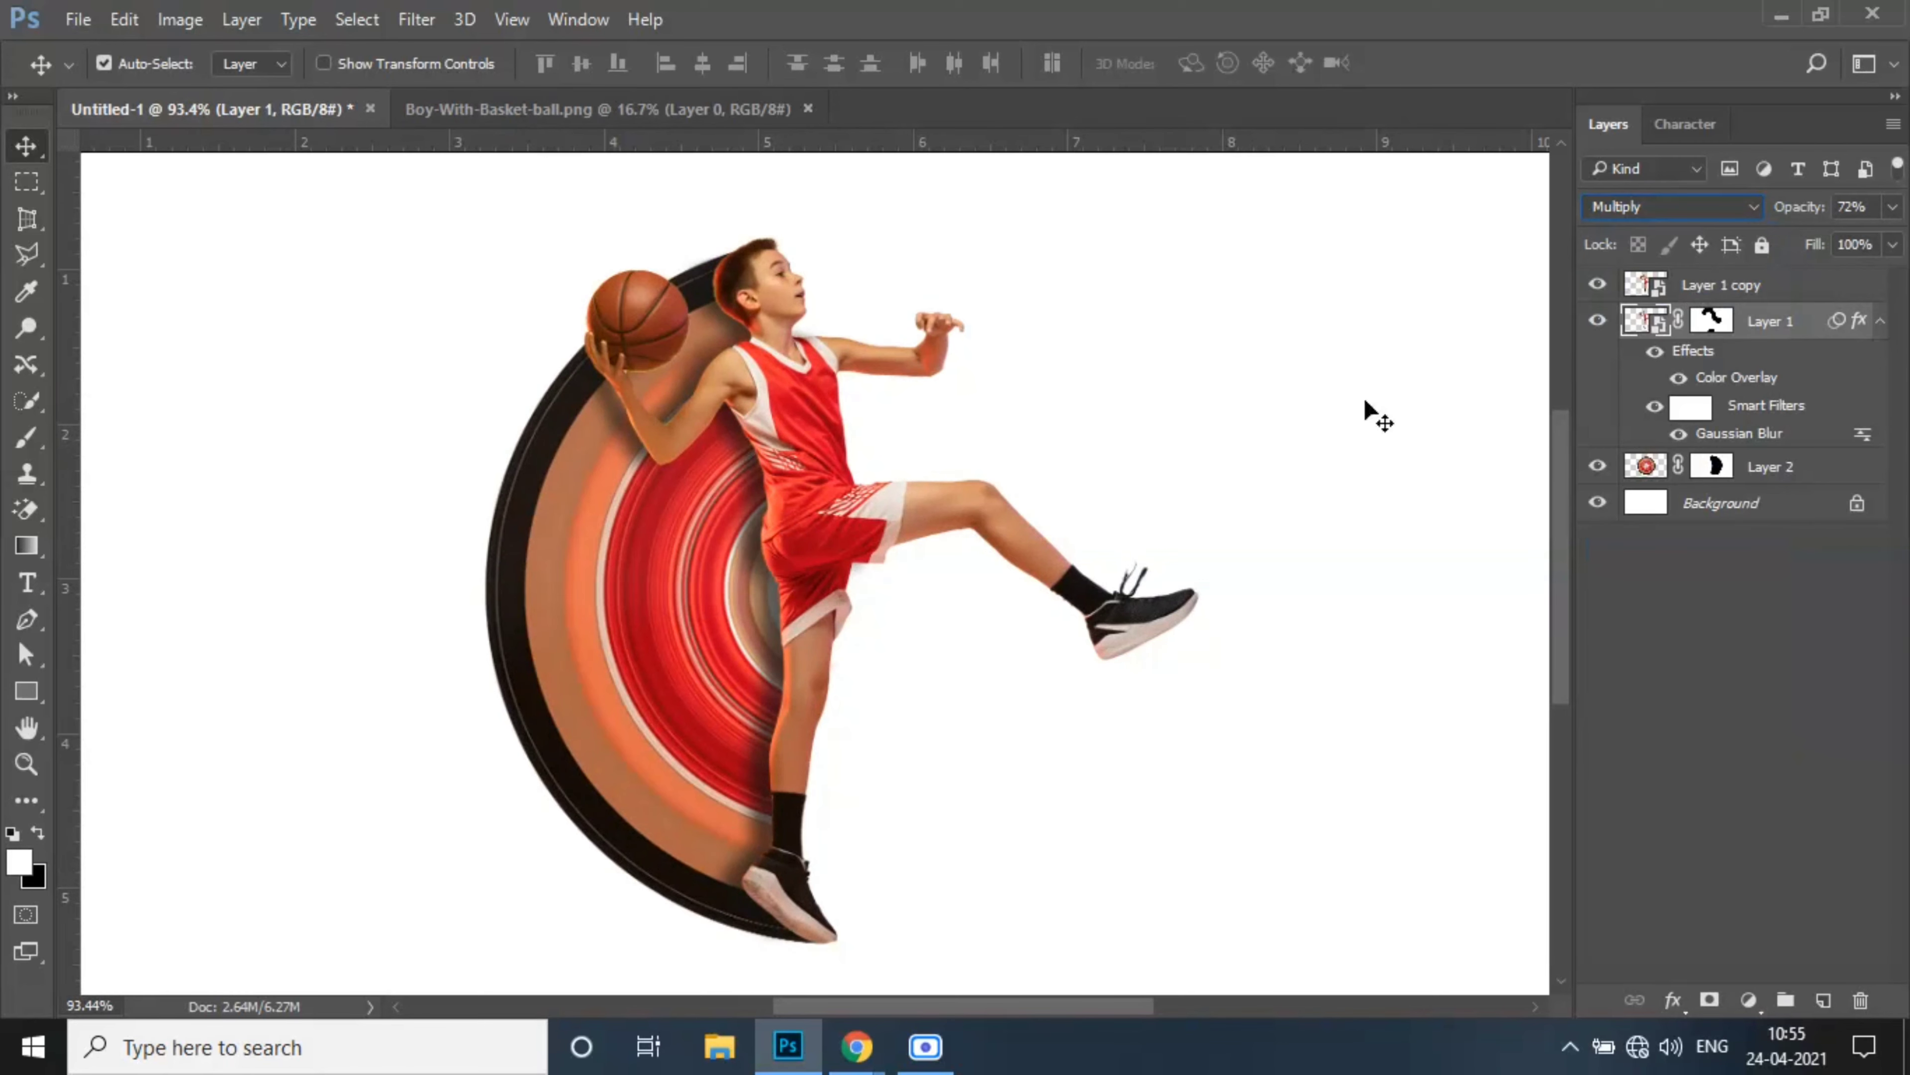
{"action": "left_click", "coordinate": [1227, 433]}
Add a gradient fill layer above the Background with the purple, pink and orange preset, linear style and a 63.43° angle
{"action": "key", "text": "ctrl+0"}
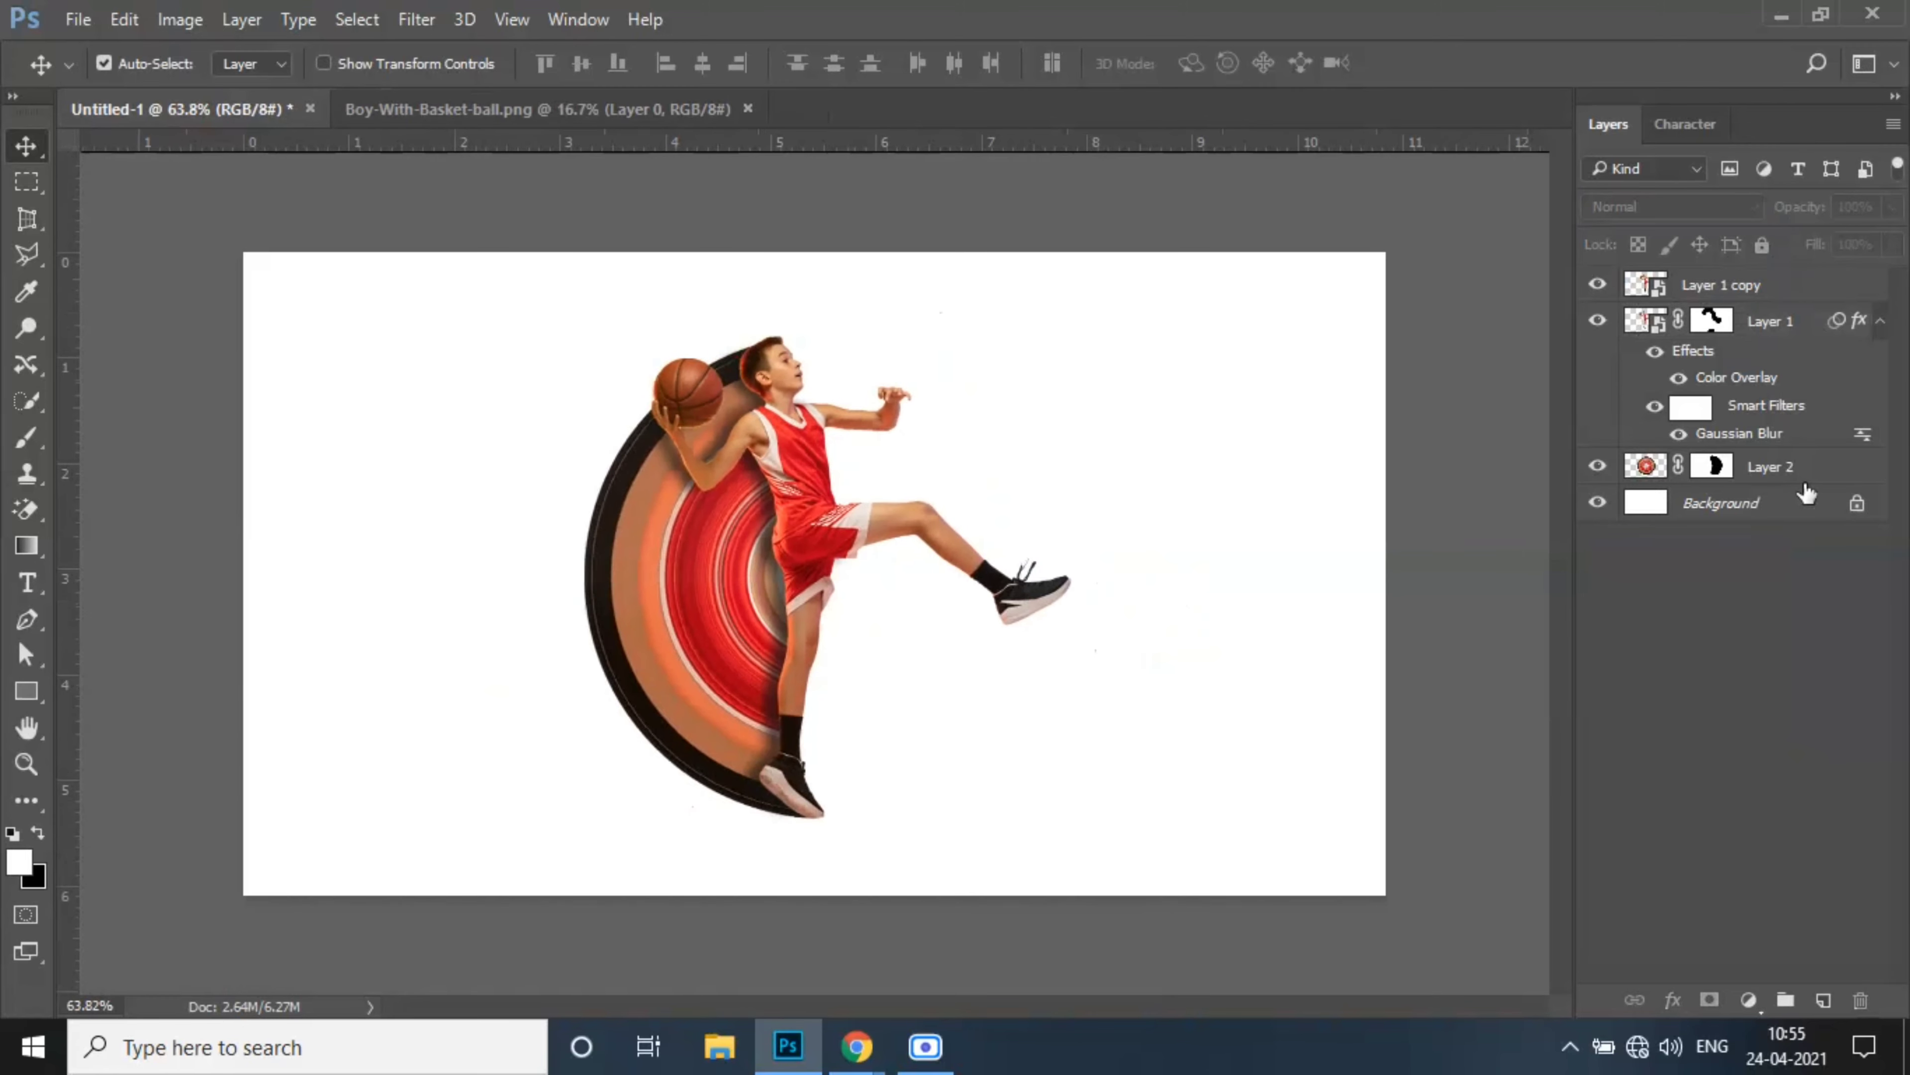
{"action": "left_click", "coordinate": [1803, 510]}
{"action": "left_click", "coordinate": [1747, 1000]}
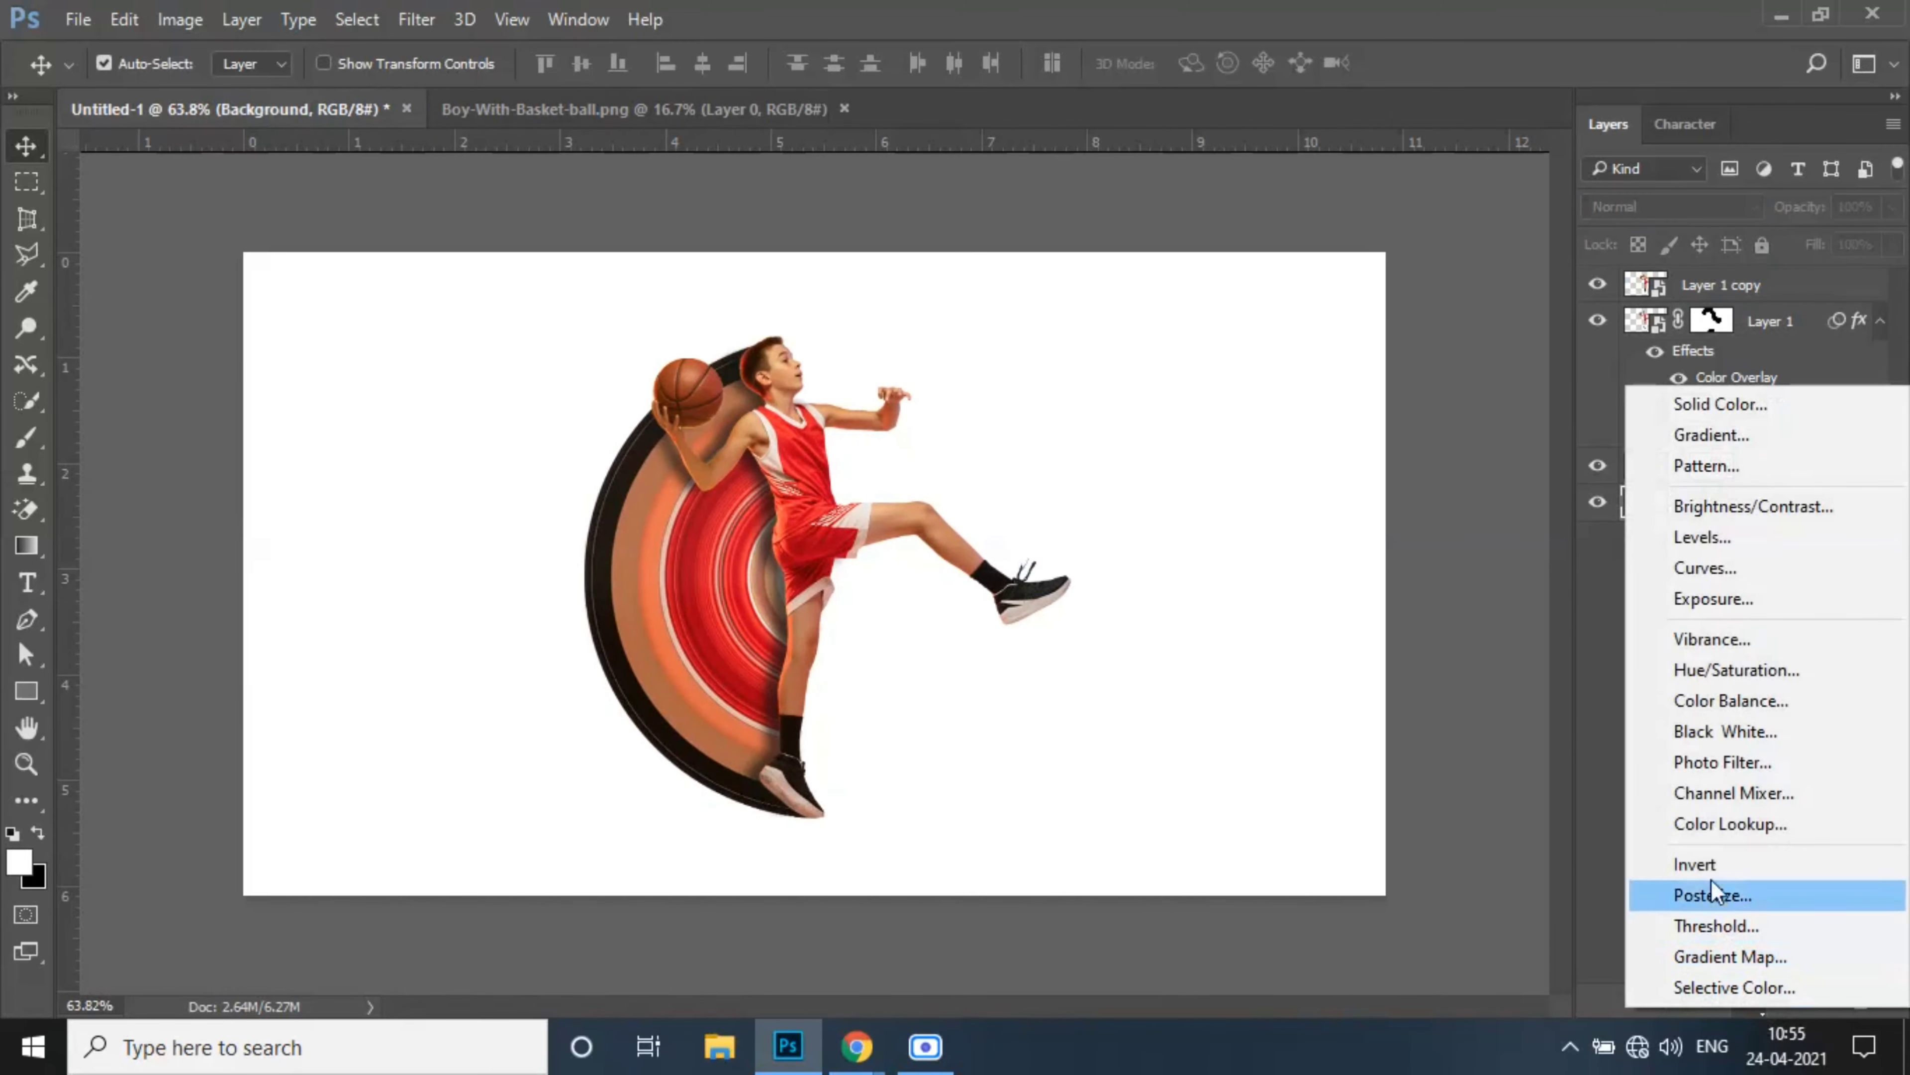
{"action": "left_click", "coordinate": [1709, 436]}
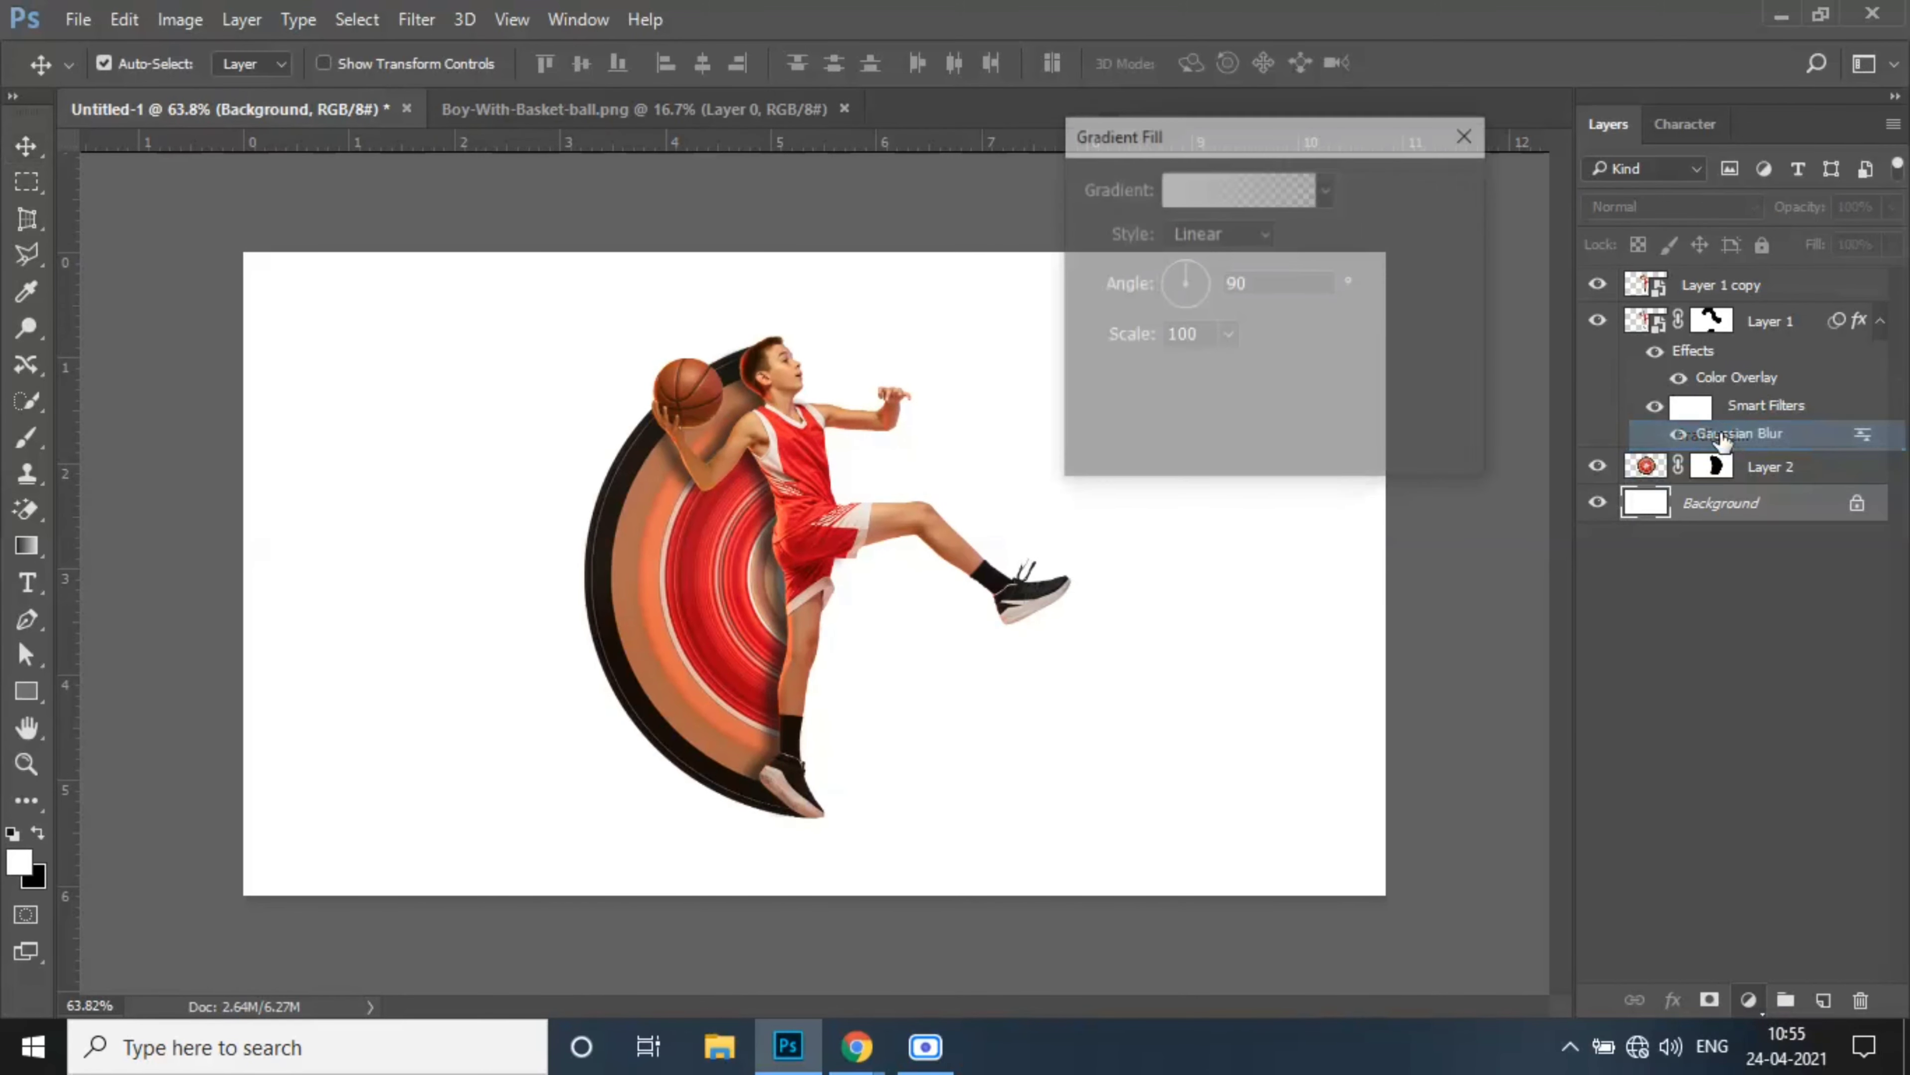
{"action": "left_click", "coordinate": [1199, 192]}
{"action": "left_click", "coordinate": [1511, 186]}
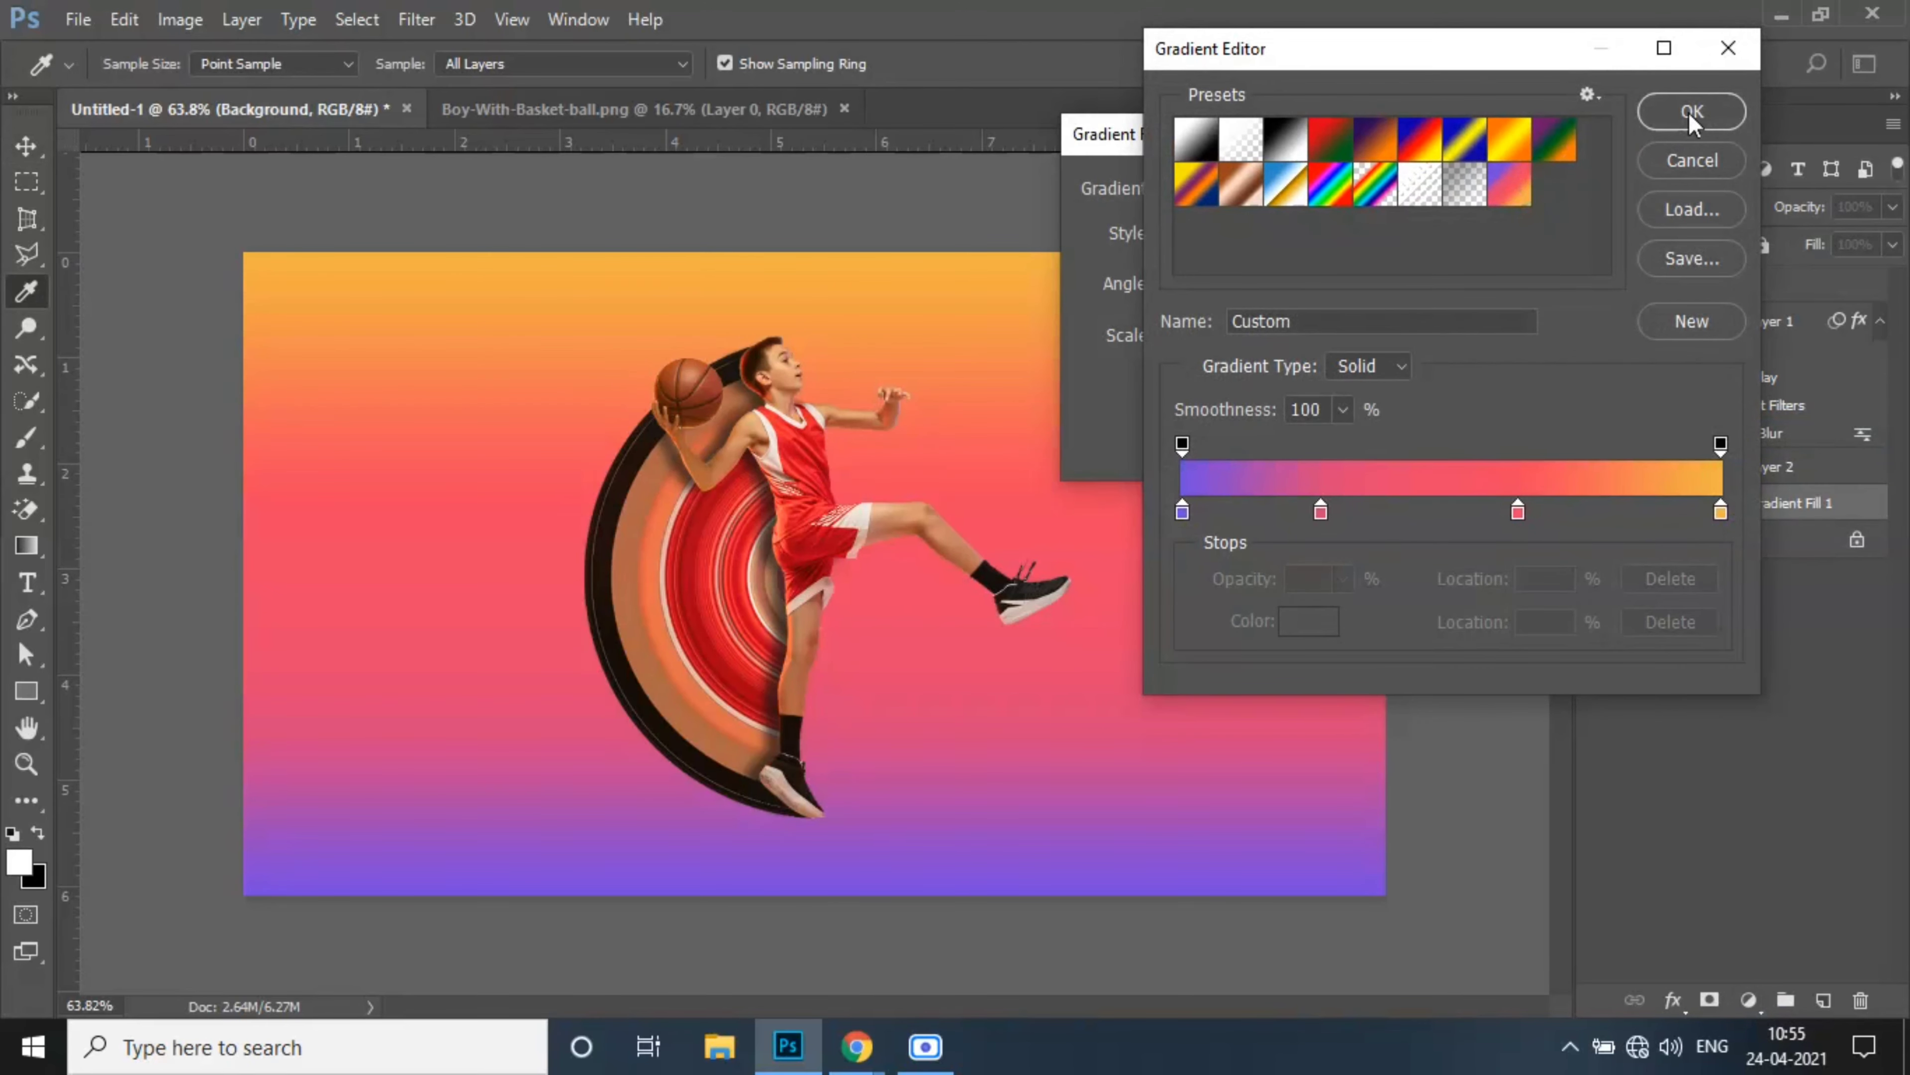
{"action": "left_click", "coordinate": [1692, 113]}
{"action": "left_click_drag", "start_coordinate": [1204, 272], "coordinate": [1195, 261]}
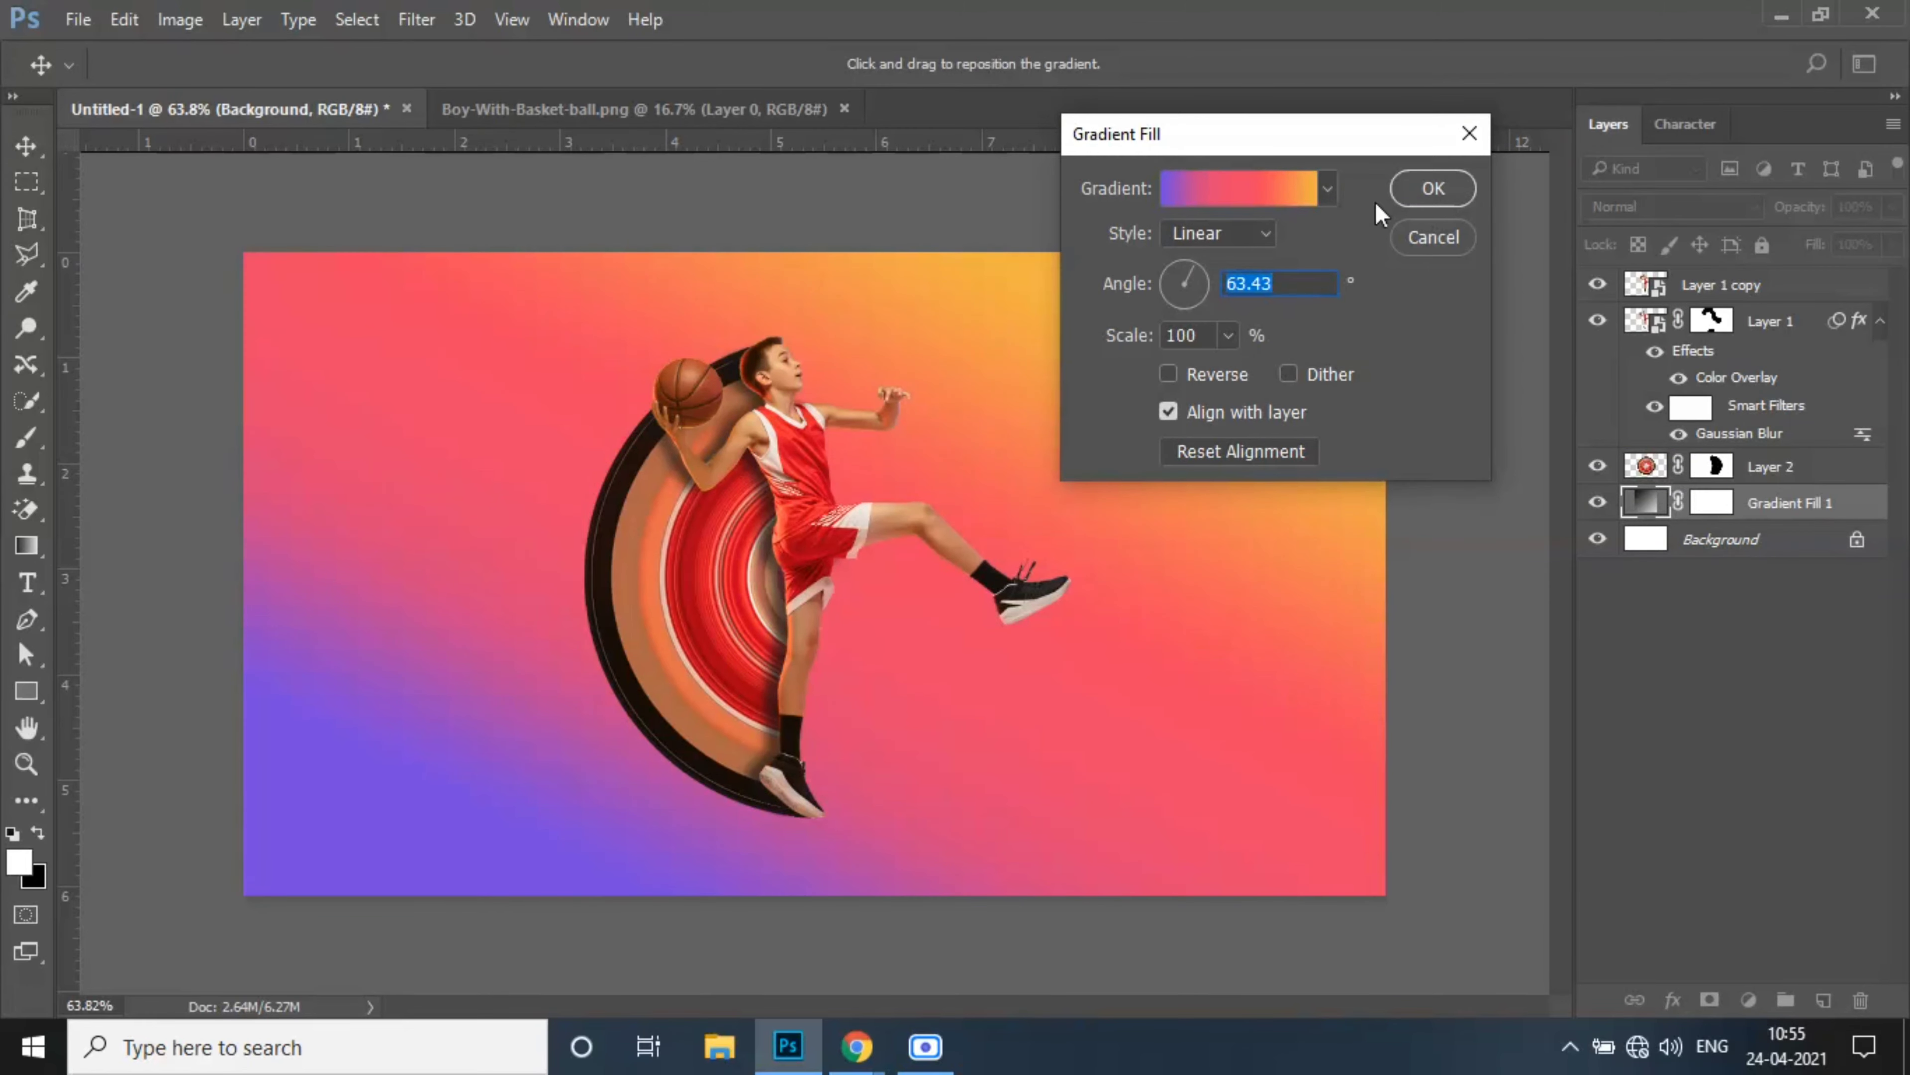
{"action": "left_click", "coordinate": [1409, 186]}
Add a new empty layer directly above the Gradient Fill 1 layer
{"action": "scroll", "coordinate": [809, 850], "scroll_direction": "up", "scroll_amount": 3}
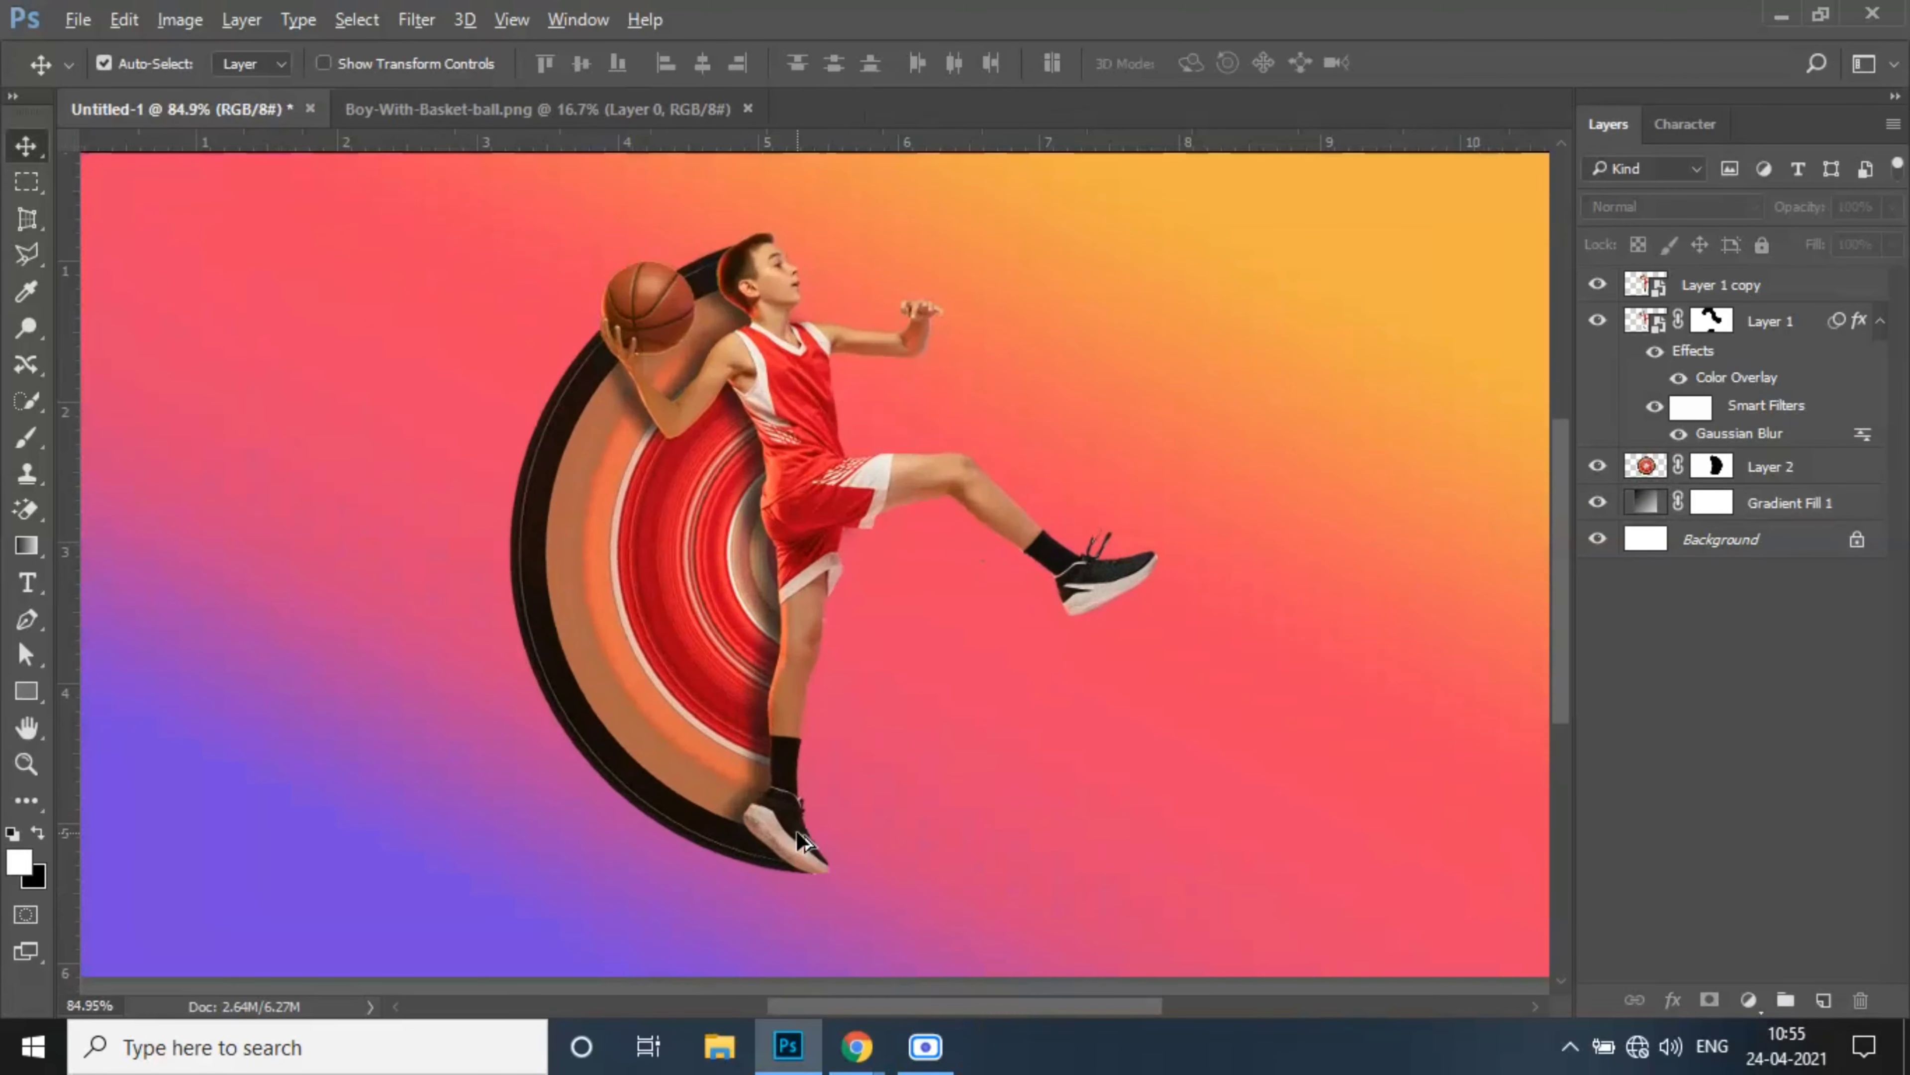
{"action": "scroll", "coordinate": [831, 853], "scroll_direction": "down", "scroll_amount": 2}
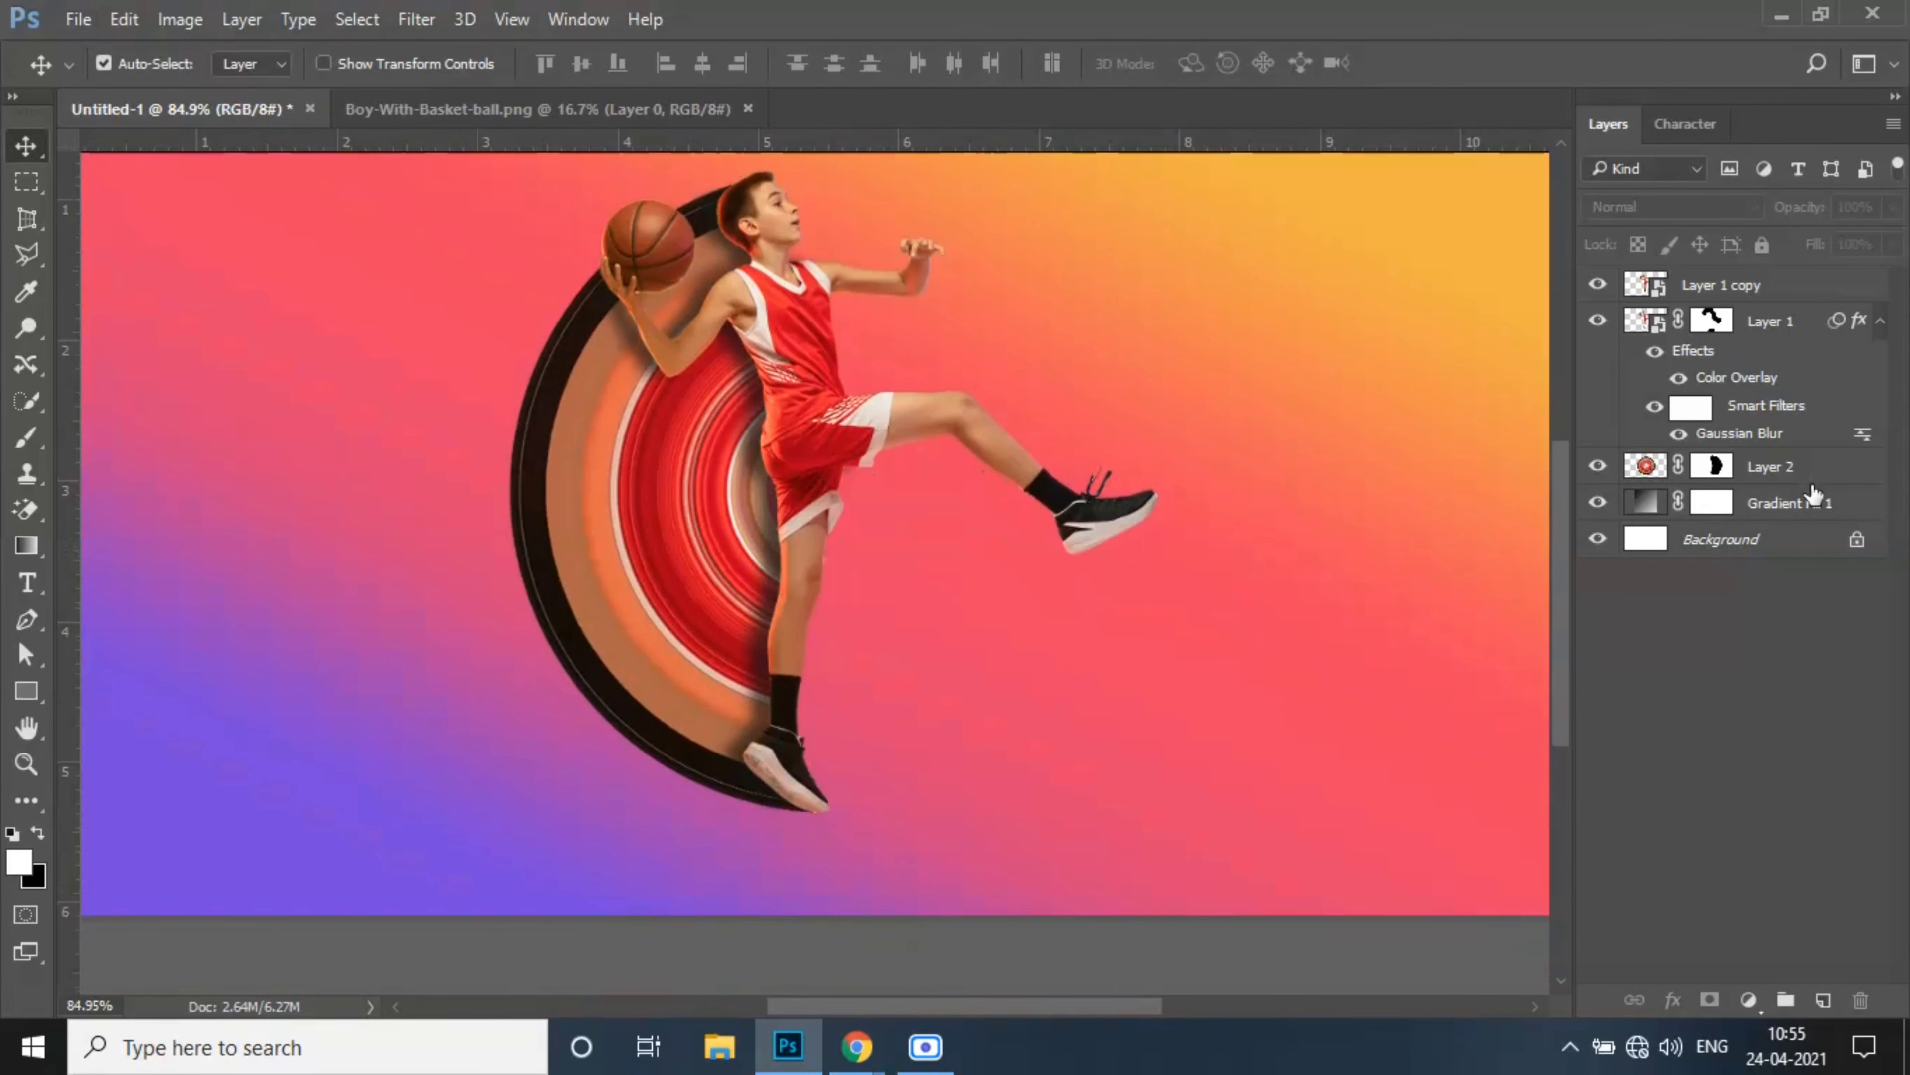
{"action": "left_click", "coordinate": [1814, 498]}
{"action": "left_click", "coordinate": [1824, 999]}
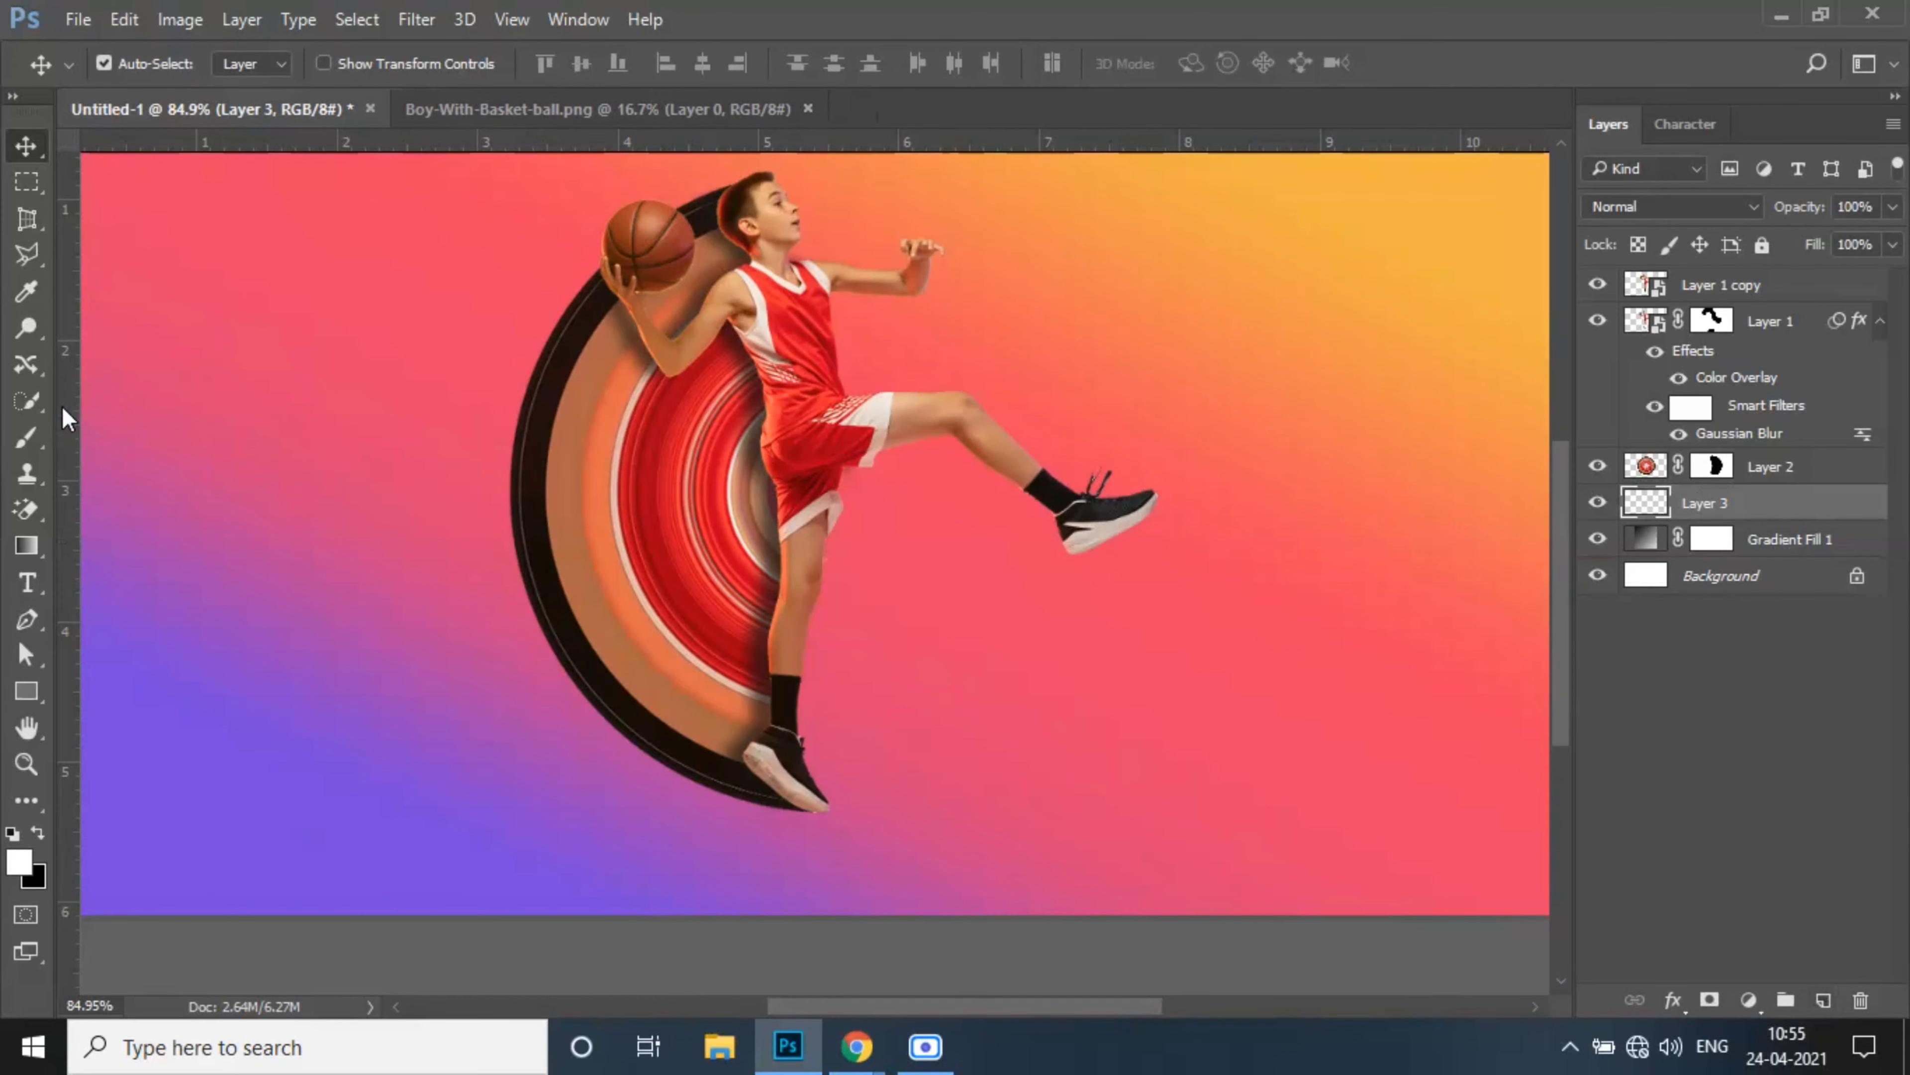
Paint a single soft black dot beside the striped half circle with a 300-pixel brush on the new layer
{"action": "left_click", "coordinate": [27, 437]}
{"action": "left_click", "coordinate": [38, 832]}
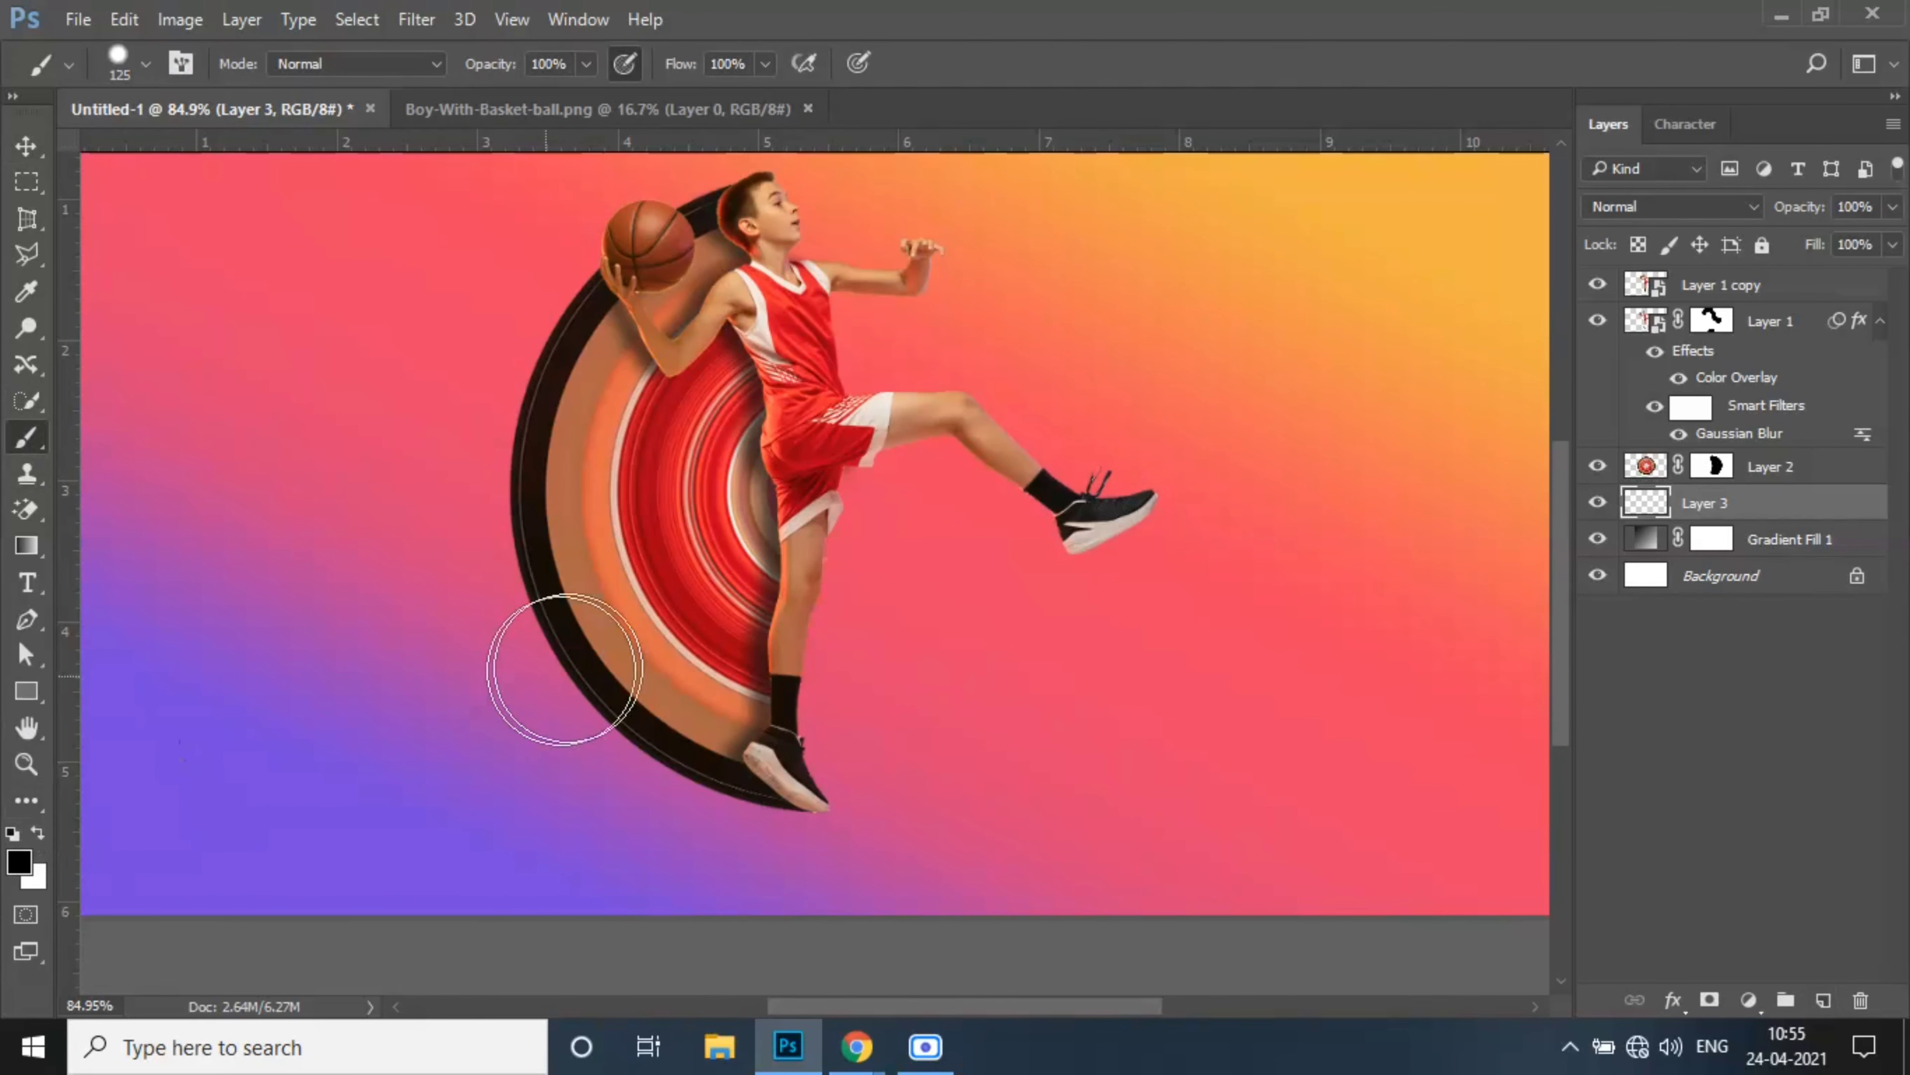
{"action": "key", "text": "bracketright"}
{"action": "key", "text": "bracketright"}
{"action": "key", "text": "bracketright"}
{"action": "key", "text": "bracketright"}
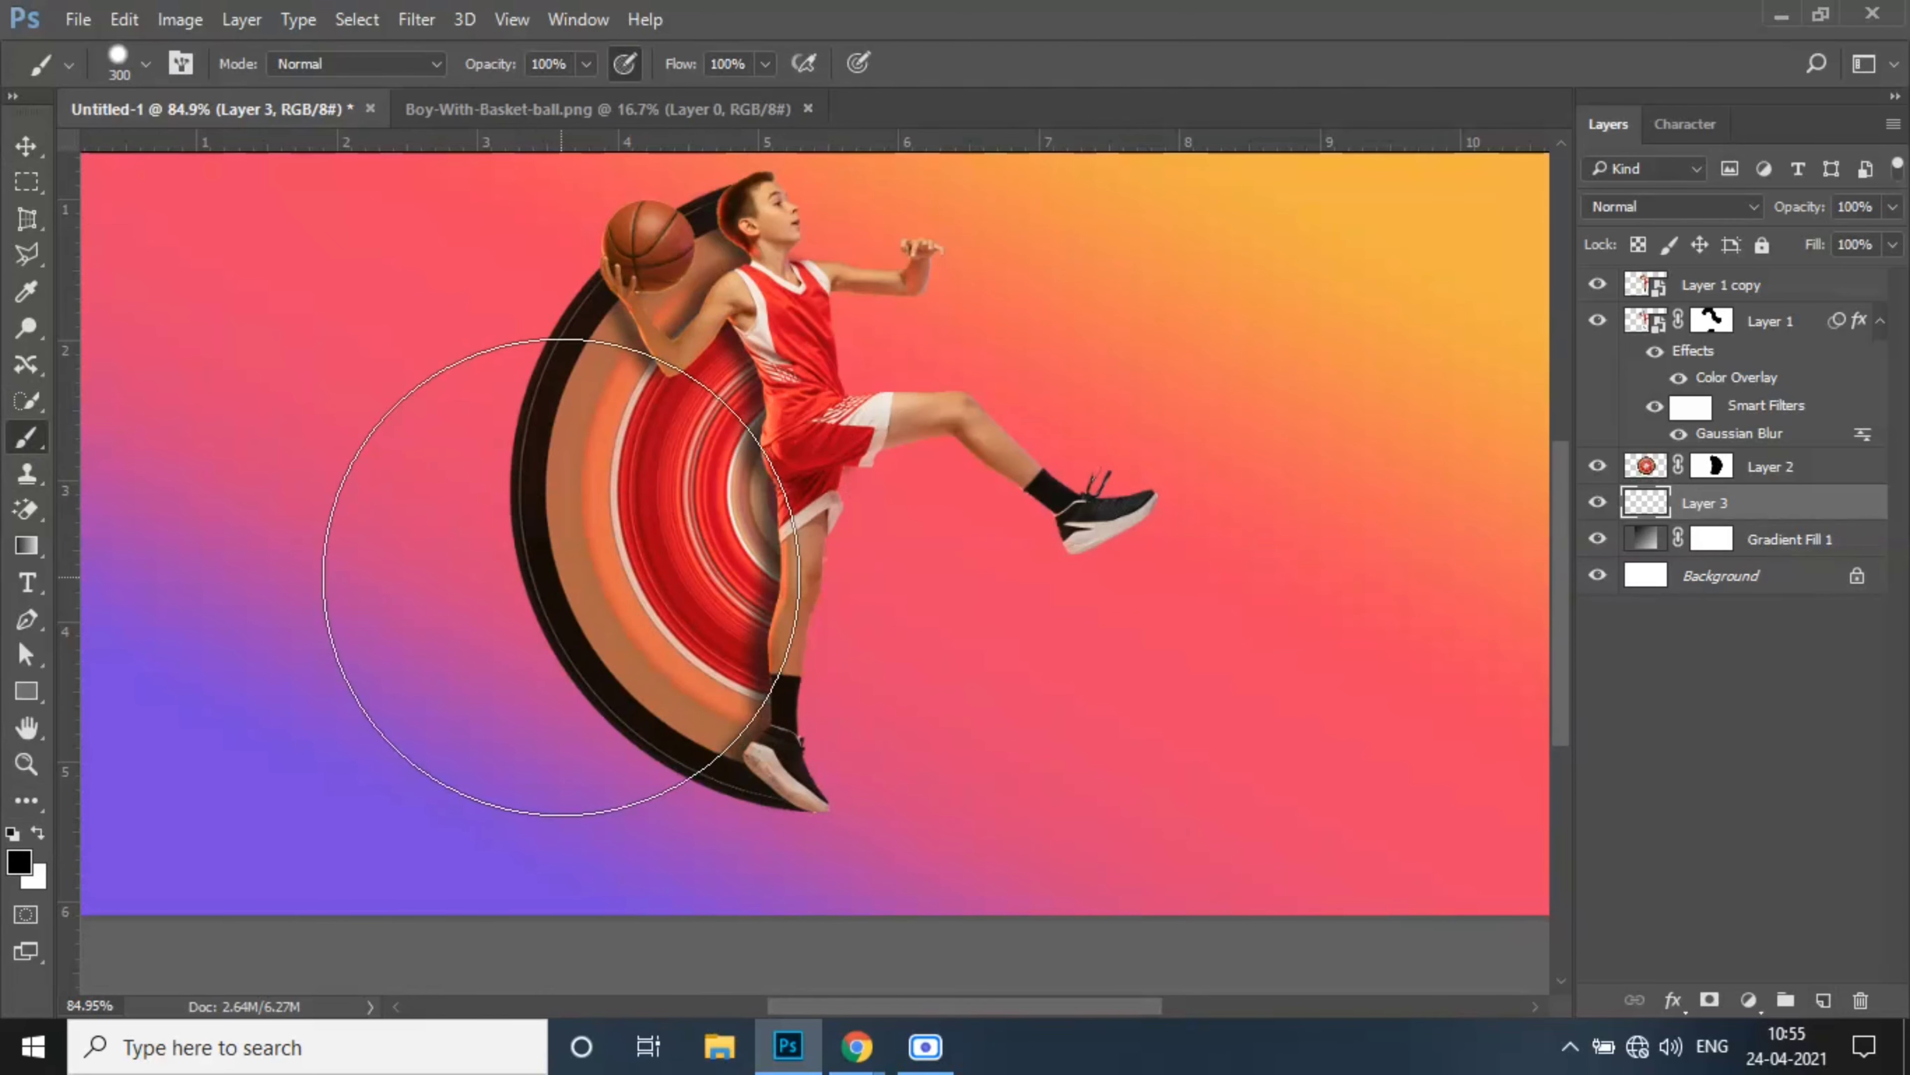
{"action": "left_click", "coordinate": [490, 580]}
Transform the black dot into a thin, wide ellipse lying as a ground shadow beneath the boy's foot
{"action": "left_click", "coordinate": [26, 147]}
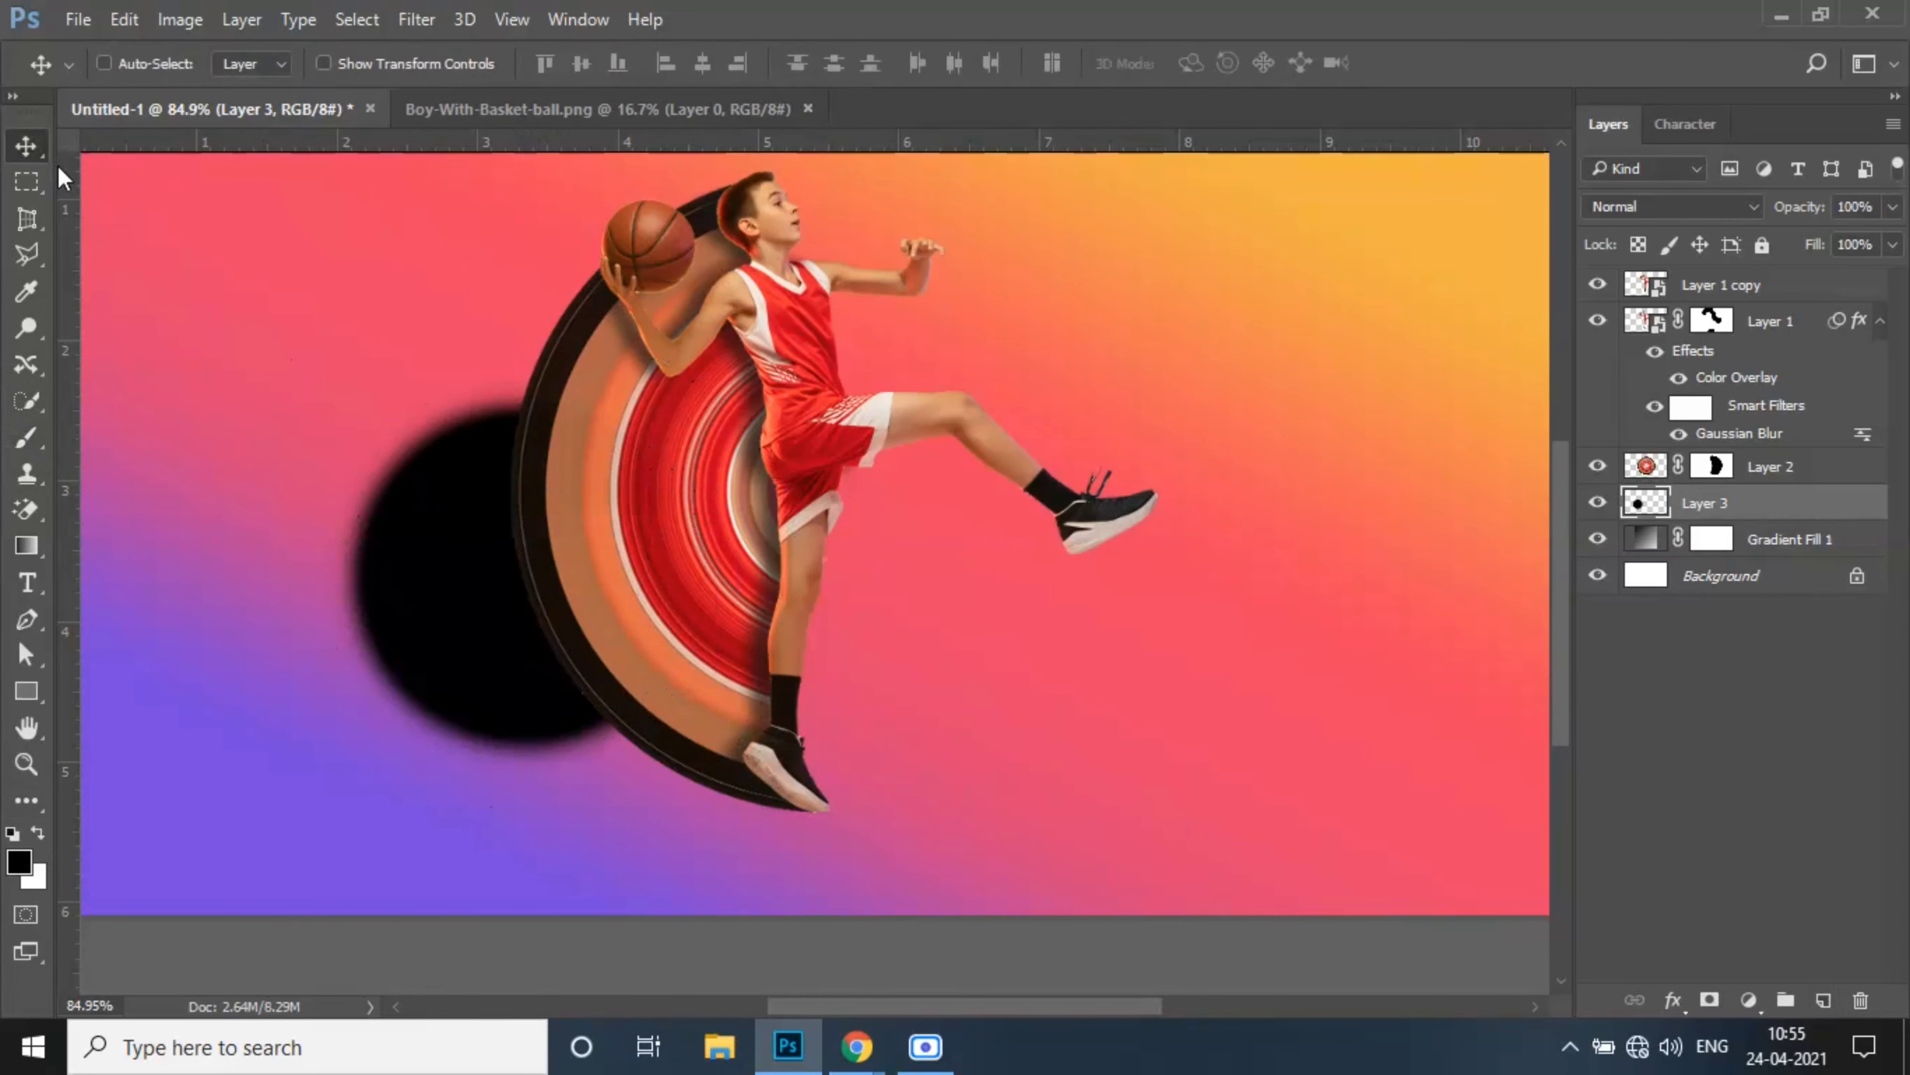
{"action": "key", "text": "ctrl+t"}
{"action": "left_click_drag", "start_coordinate": [516, 367], "coordinate": [534, 743]}
{"action": "left_click_drag", "start_coordinate": [725, 765], "coordinate": [1043, 890]}
{"action": "left_click", "coordinate": [1244, 57]}
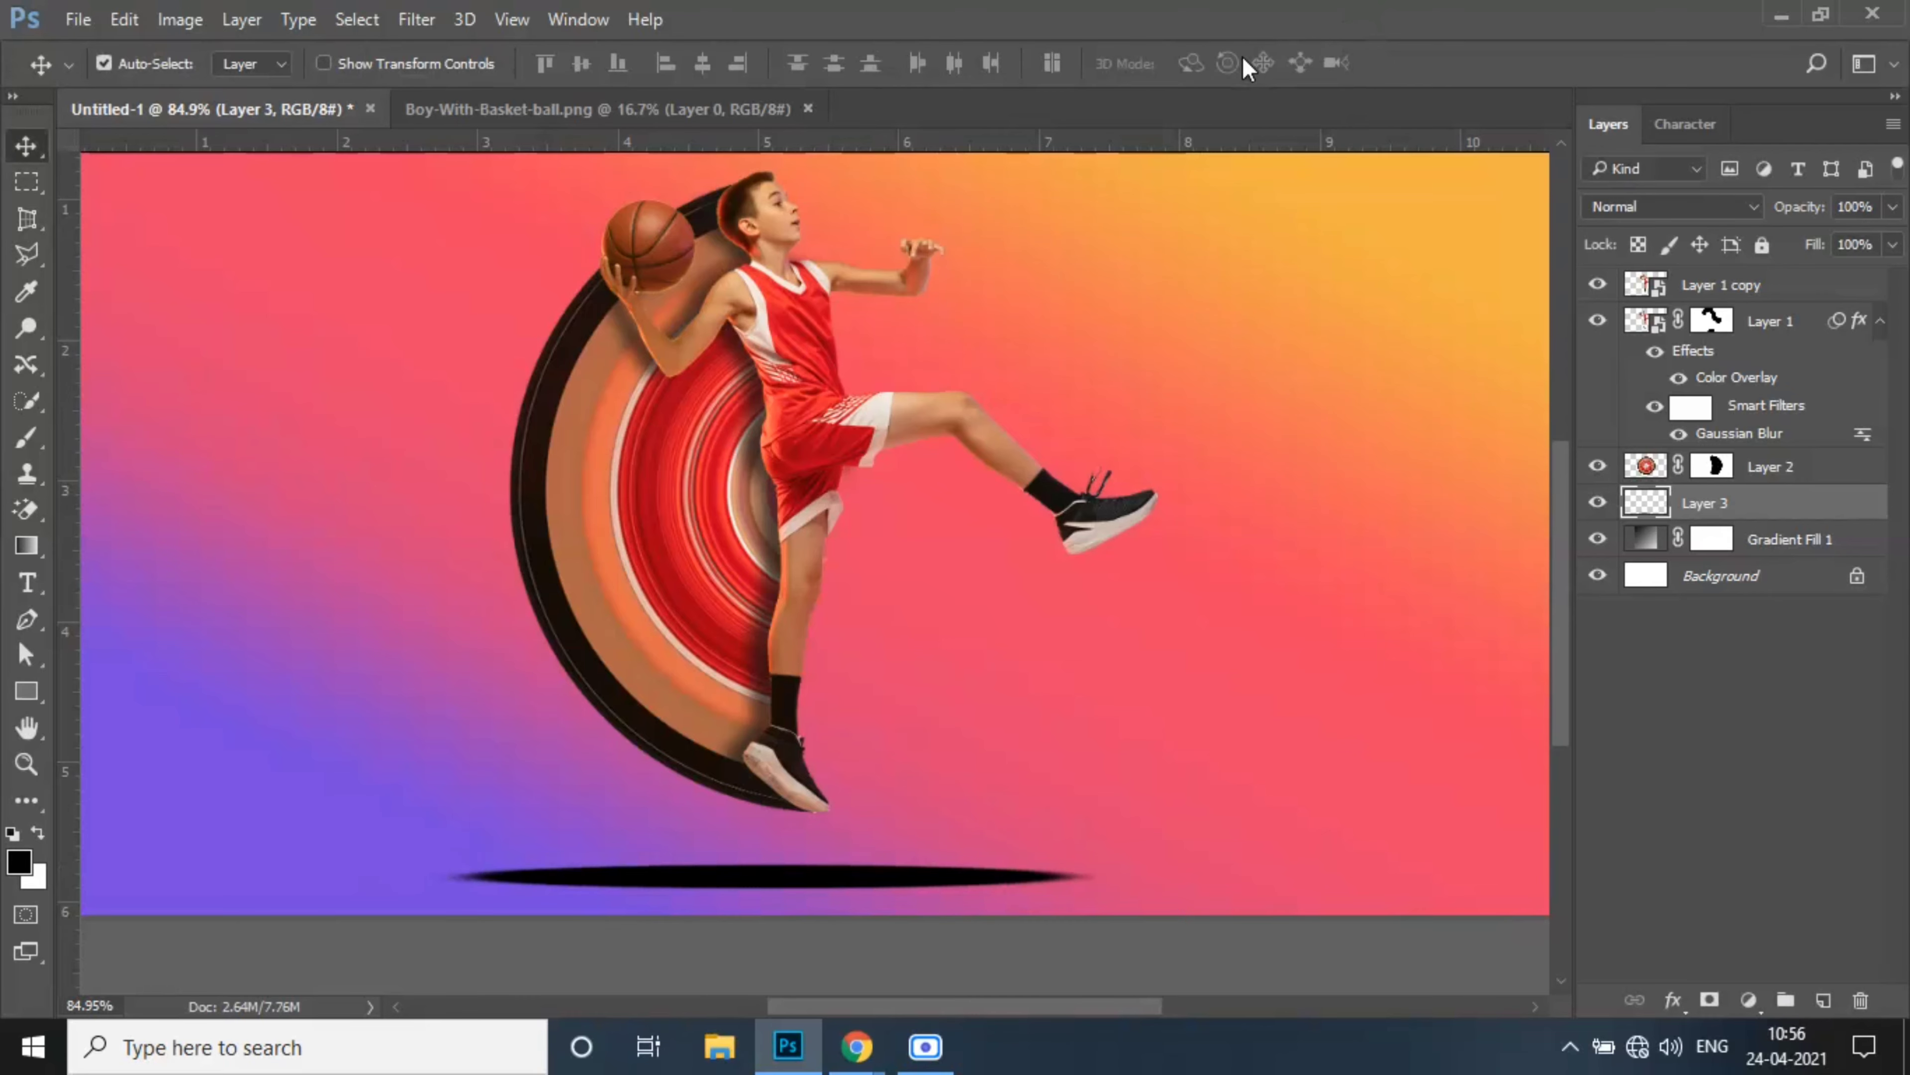
Apply a Gaussian Blur with a radius of about 8.4 pixels to the ground shadow
{"action": "left_click", "coordinate": [416, 19]}
{"action": "mouse_move", "coordinate": [485, 331]}
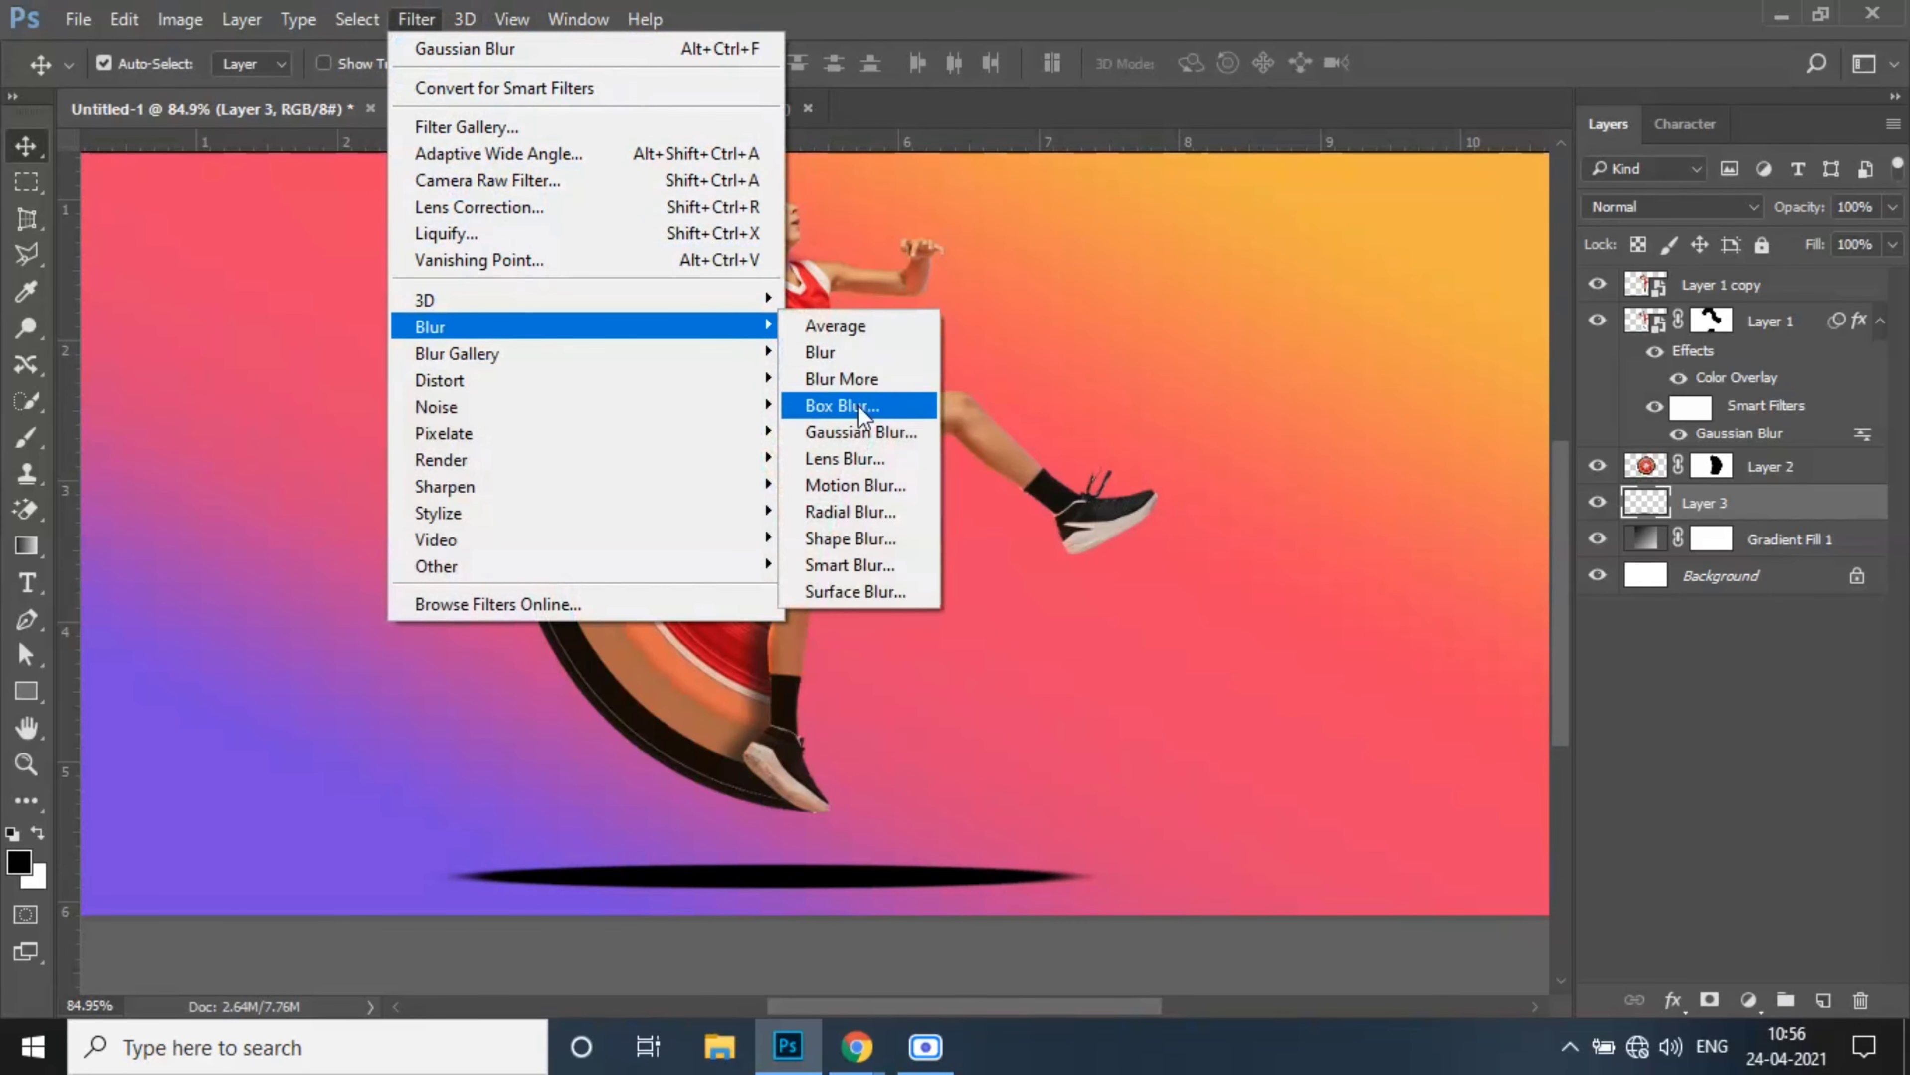
{"action": "left_click", "coordinate": [863, 423]}
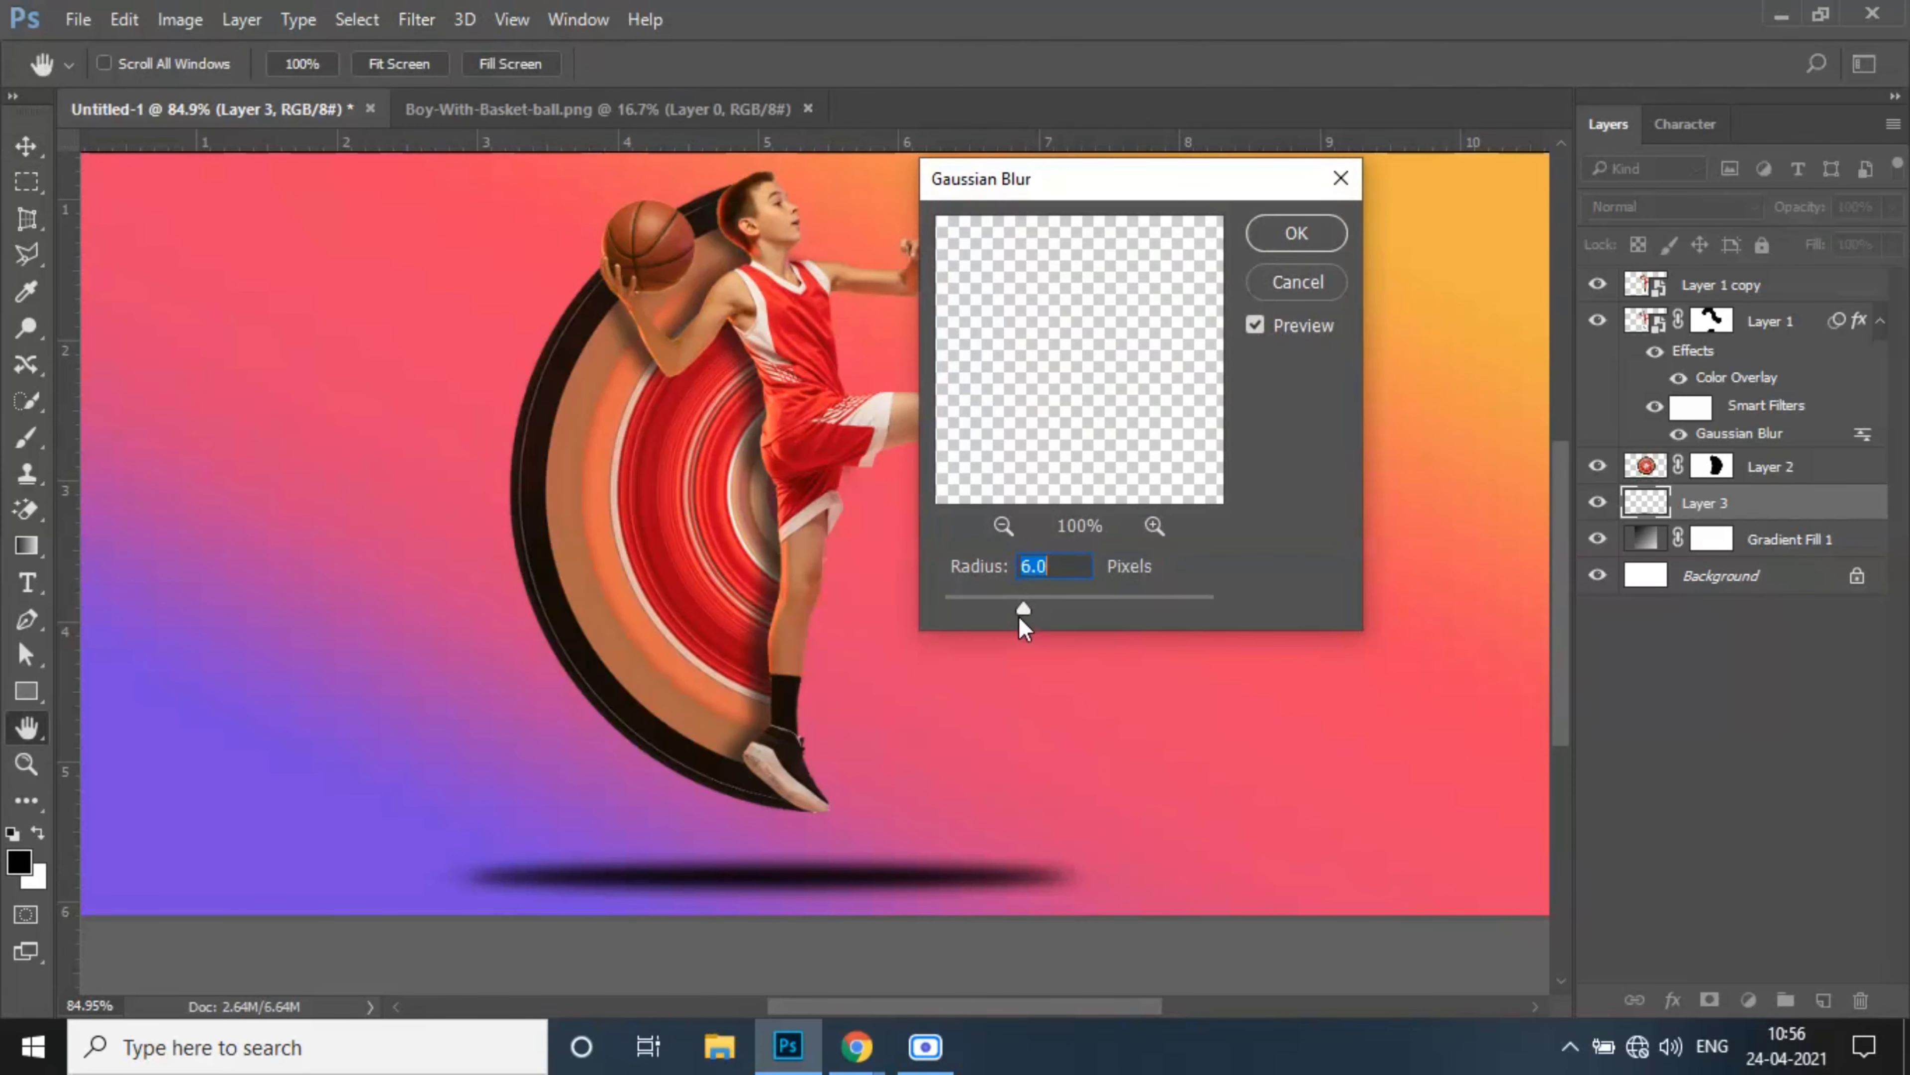
{"action": "left_click_drag", "start_coordinate": [1042, 605], "coordinate": [1037, 606]}
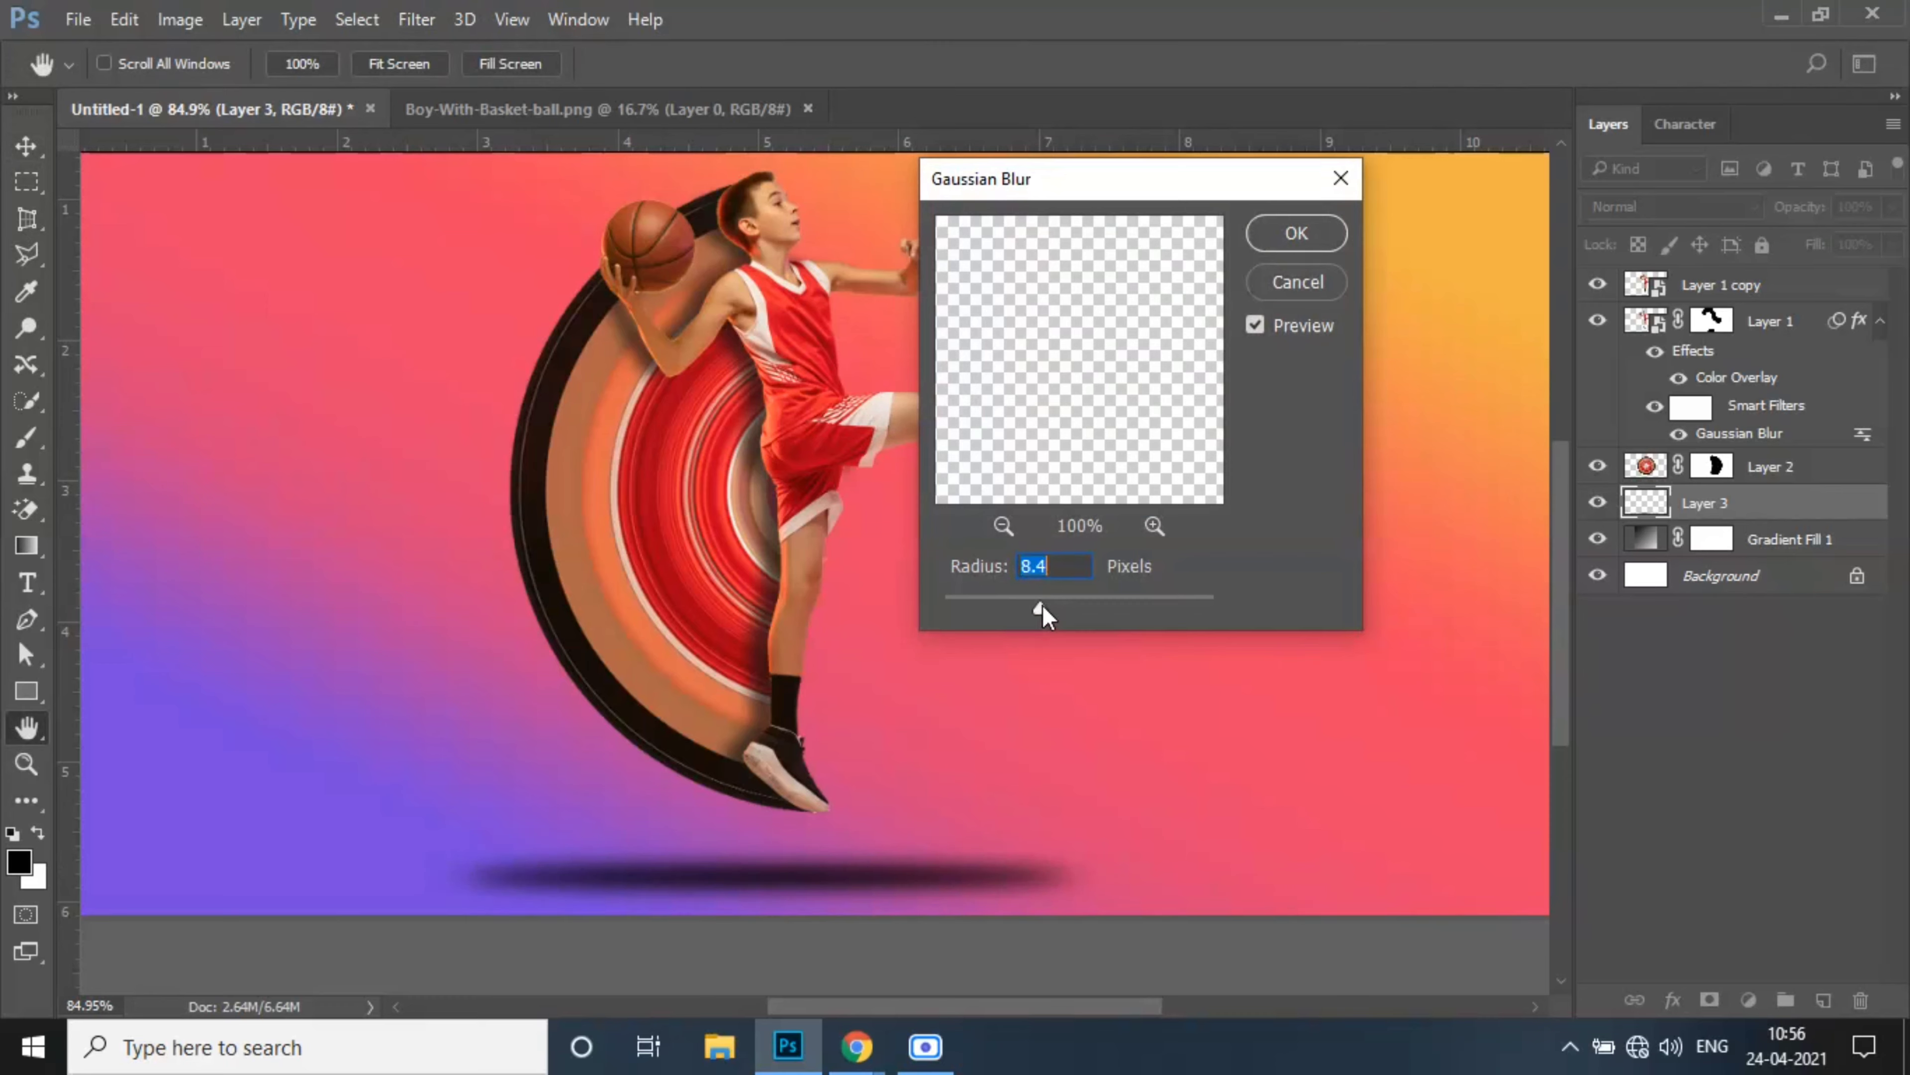
{"action": "left_click", "coordinate": [1283, 231]}
Set the ground shadow layer's opacity to 25% and its blend mode to Multiply
{"action": "left_click_drag", "start_coordinate": [1892, 208], "coordinate": [1798, 236]}
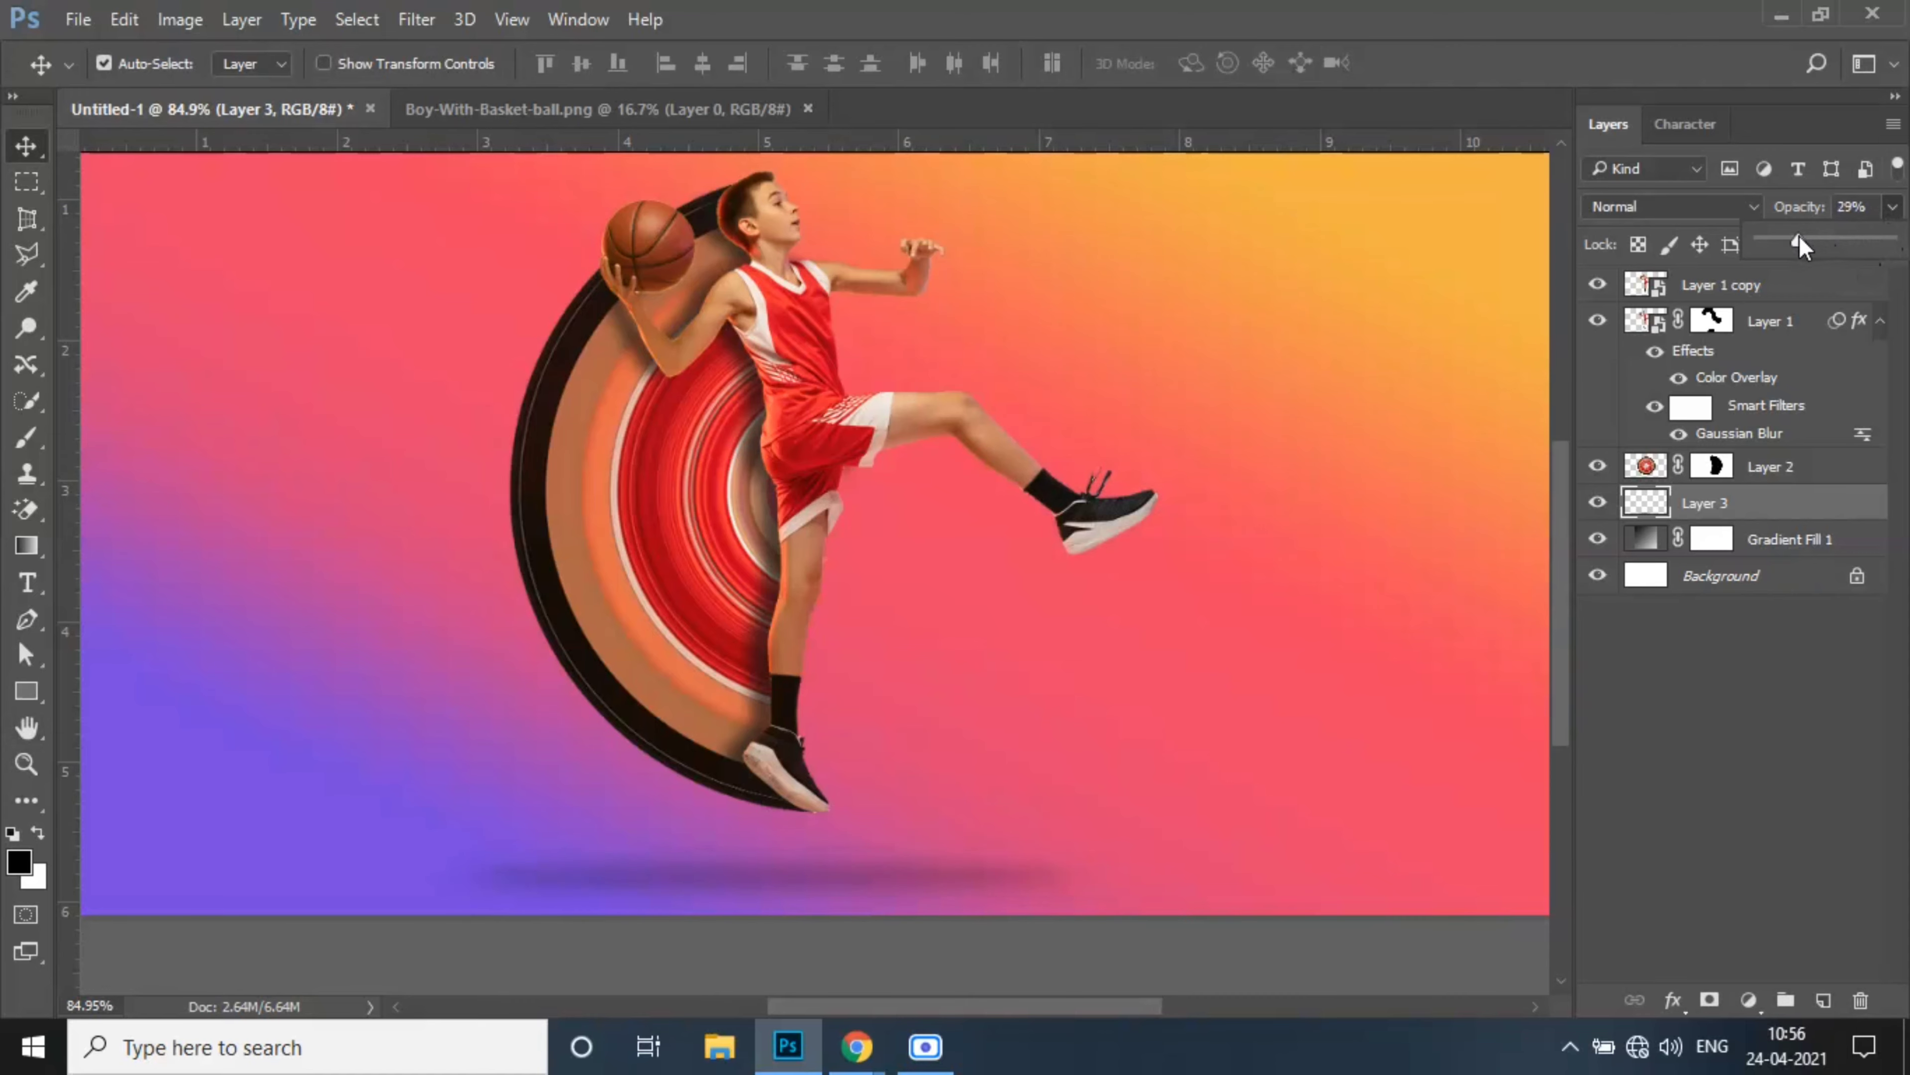
{"action": "left_click", "coordinate": [1742, 204]}
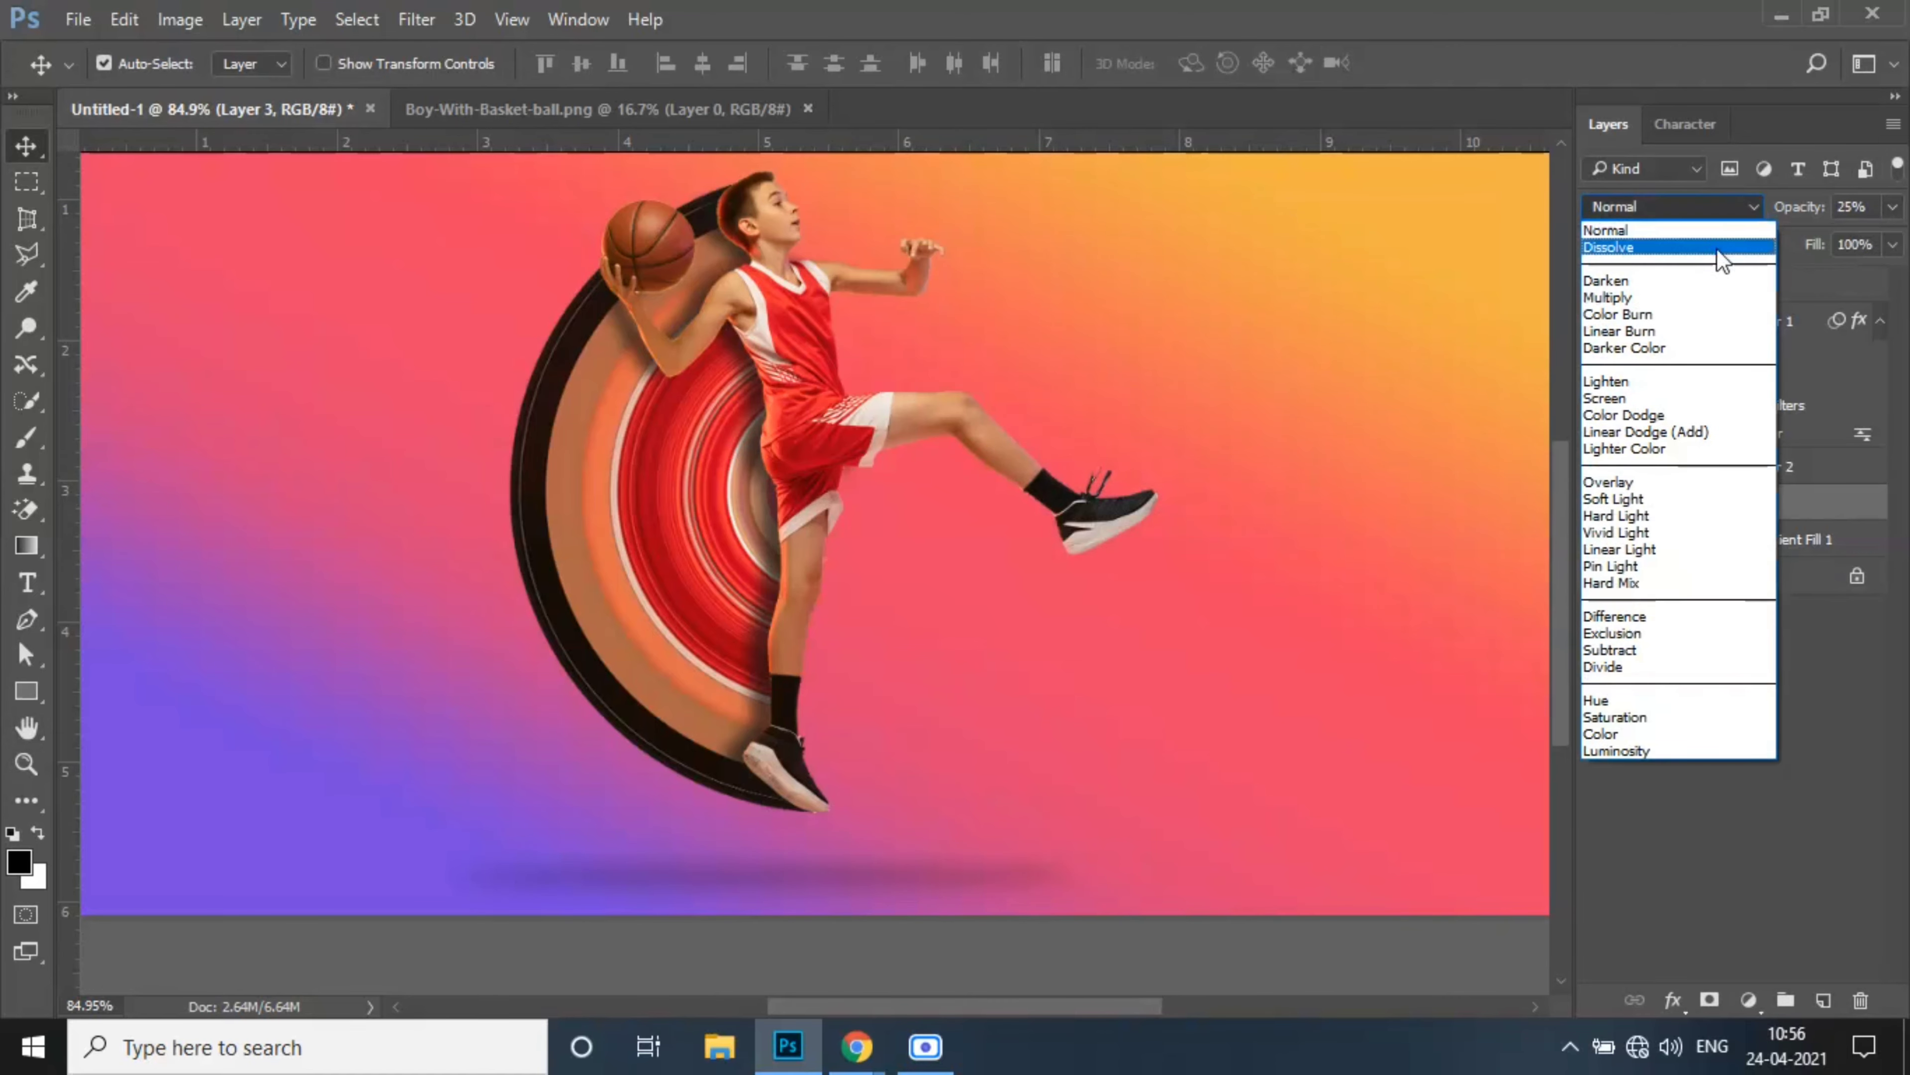
{"action": "left_click", "coordinate": [1703, 310]}
{"action": "left_click", "coordinate": [1356, 935]}
{"action": "scroll", "coordinate": [1346, 938], "scroll_direction": "down", "scroll_amount": 1}
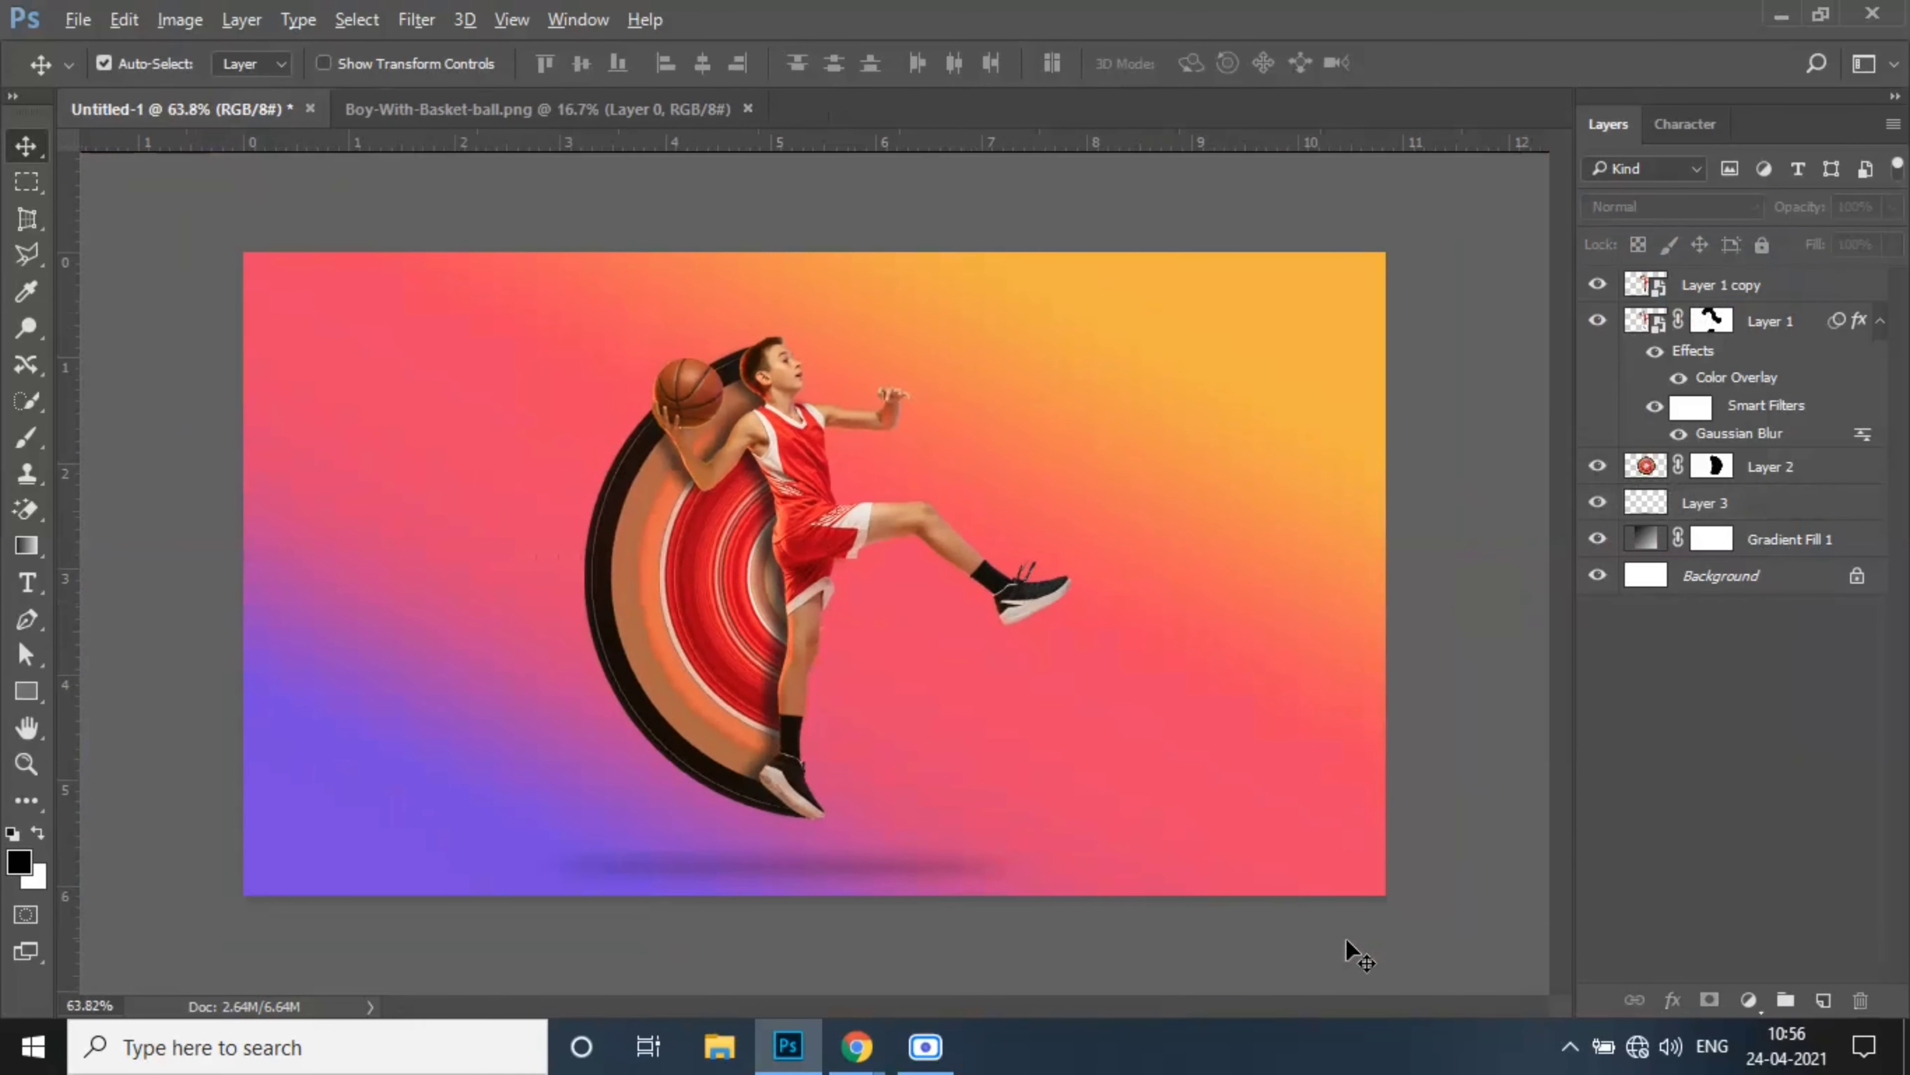
Move the boy, his shadow, the striped half circle and the ground shadow layers slightly upward together
{"action": "left_click", "coordinate": [1779, 505]}
{"action": "left_click", "coordinate": [1764, 286], "text": "shift"}
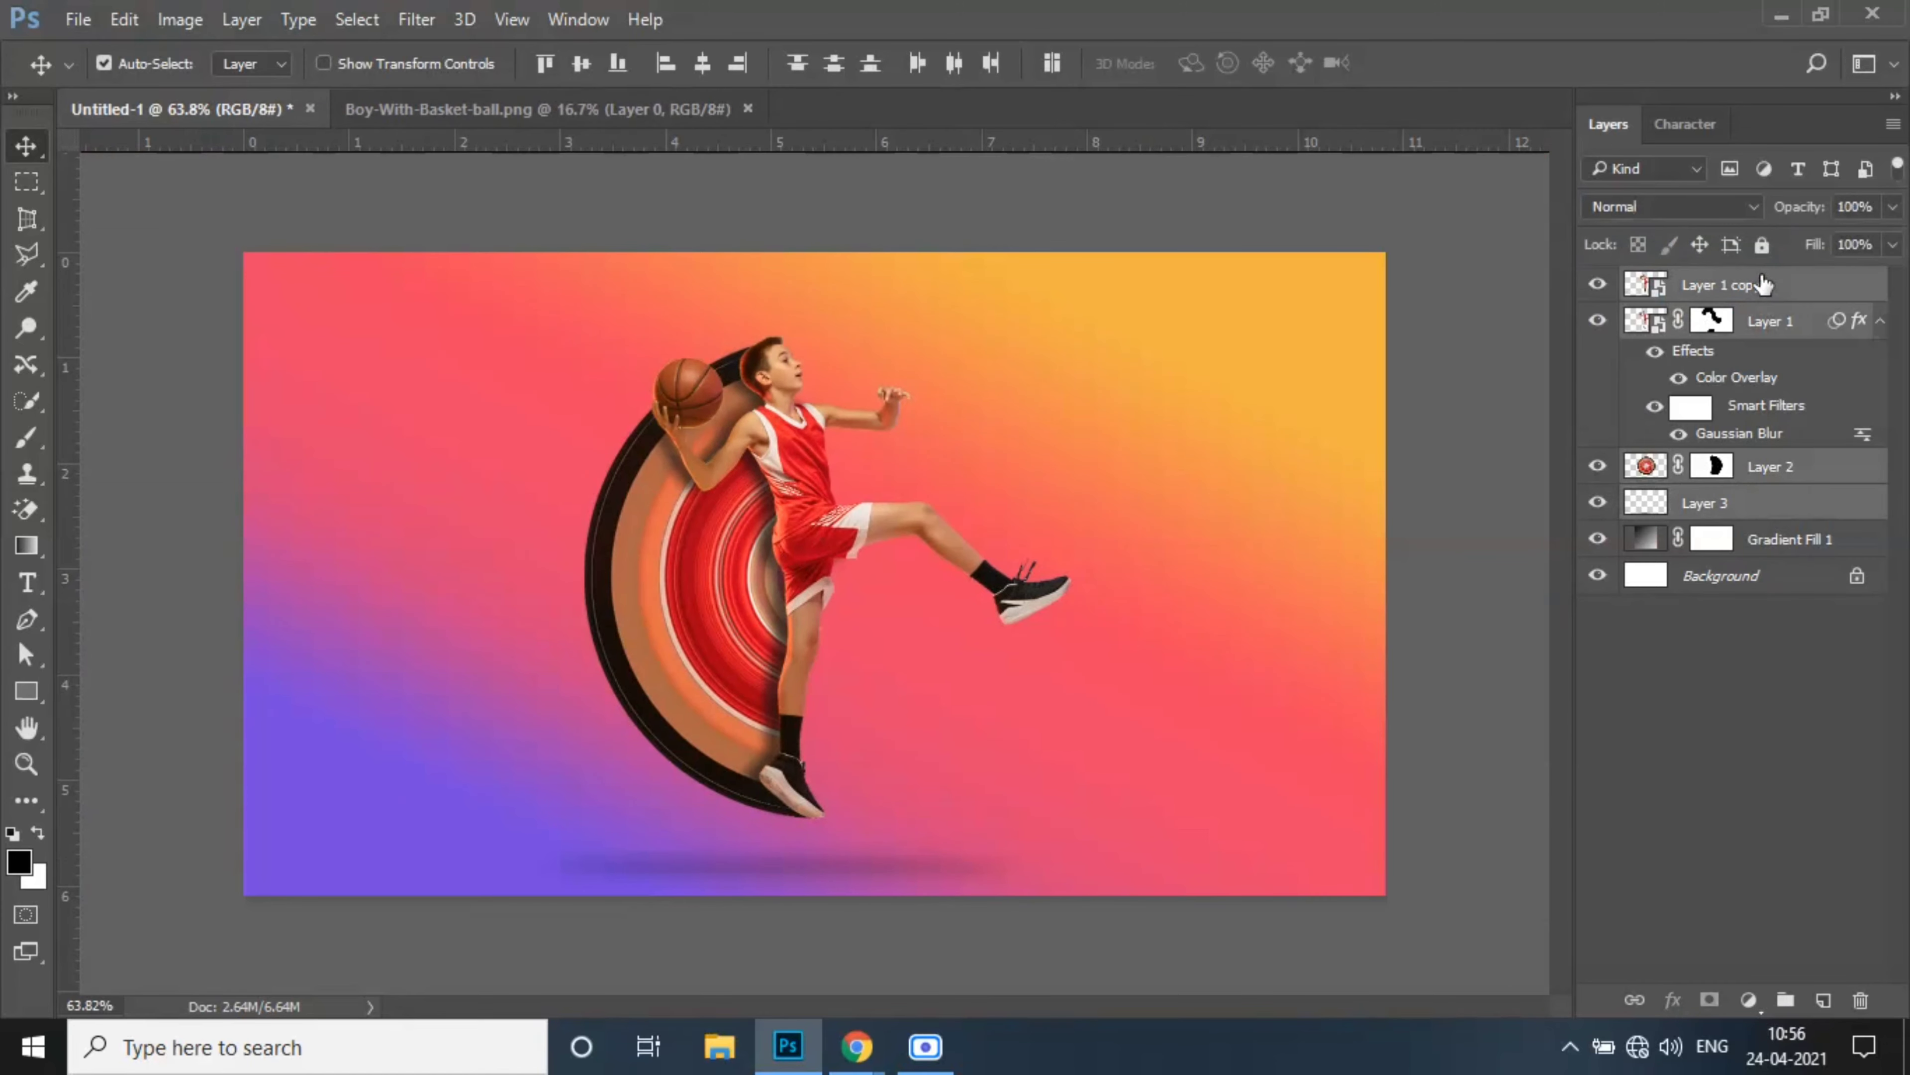
{"action": "key", "text": "shift+Up"}
{"action": "key", "text": "shift+Up"}
{"action": "key", "text": "shift+Up"}
{"action": "key", "text": "shift+Up"}
{"action": "key", "text": "shift+Up"}
{"action": "key", "text": "shift+Up"}
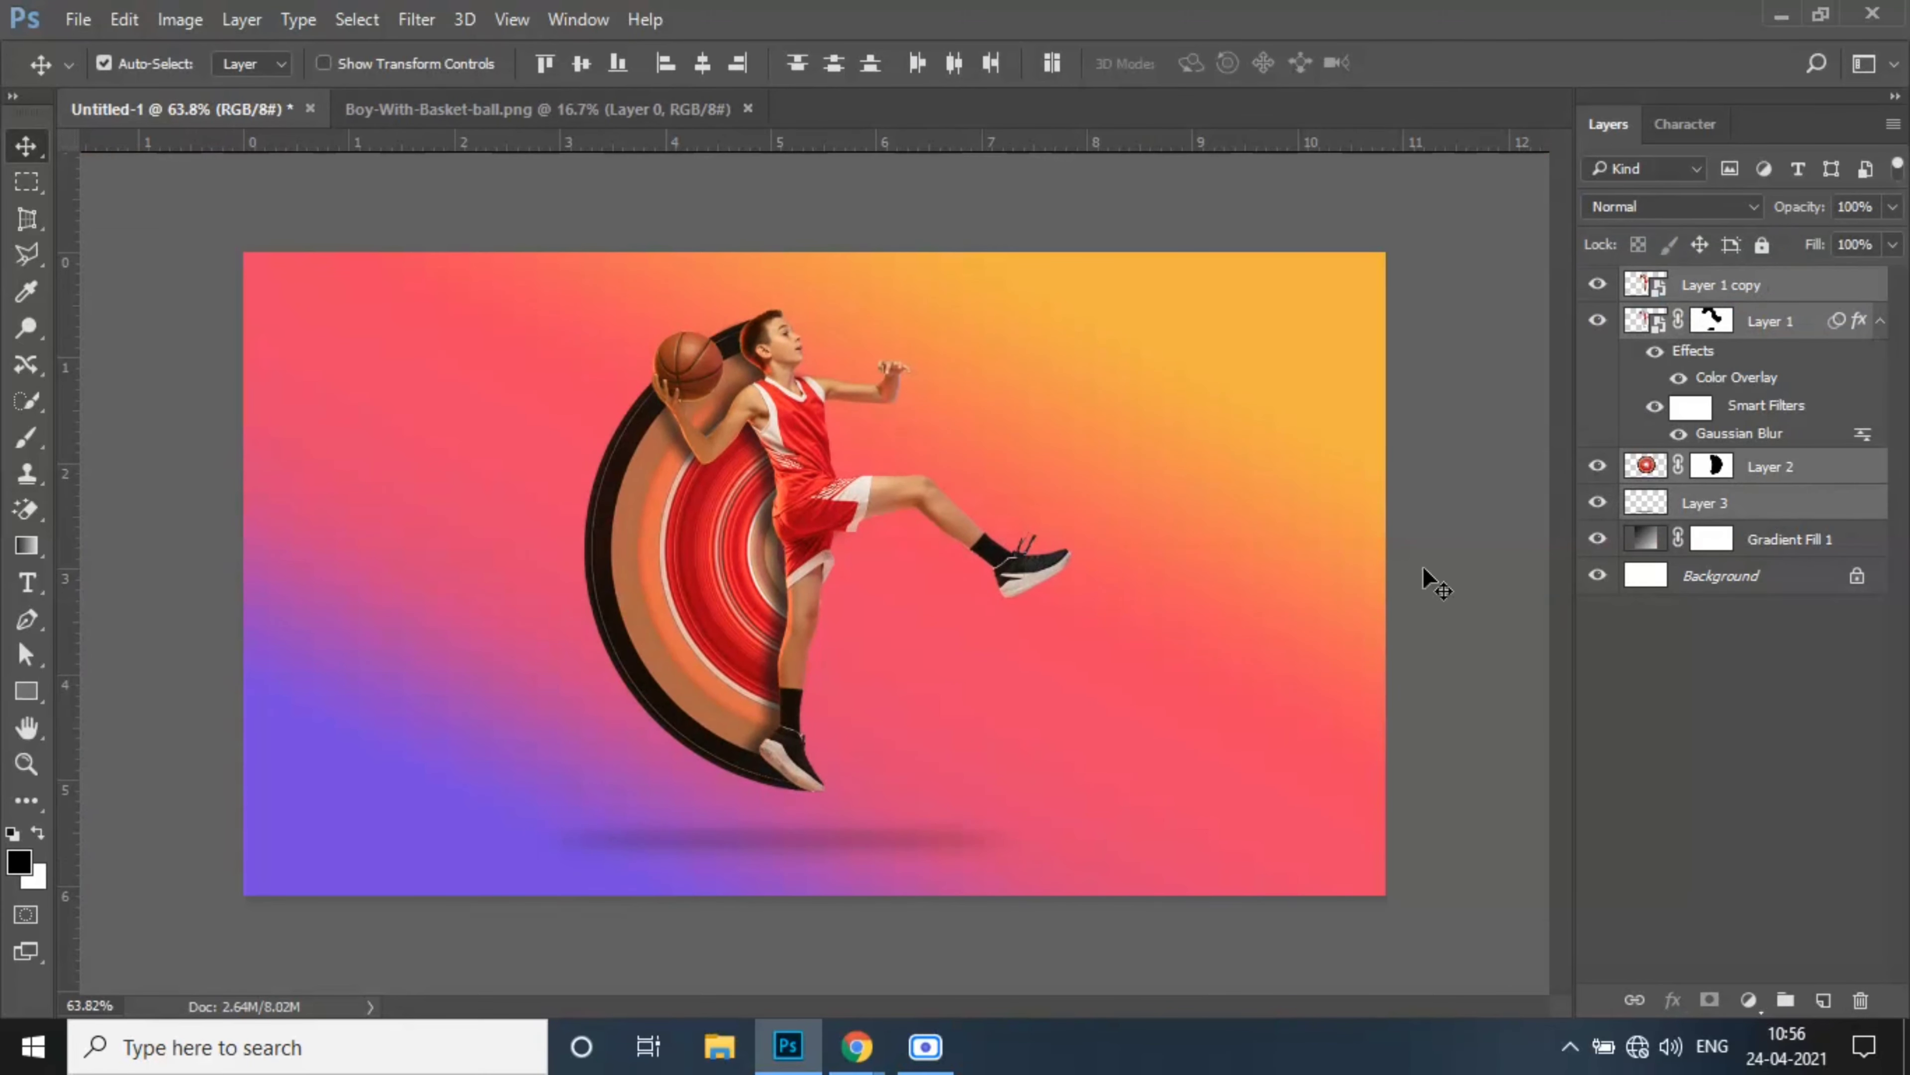
{"action": "left_click", "coordinate": [1429, 585]}
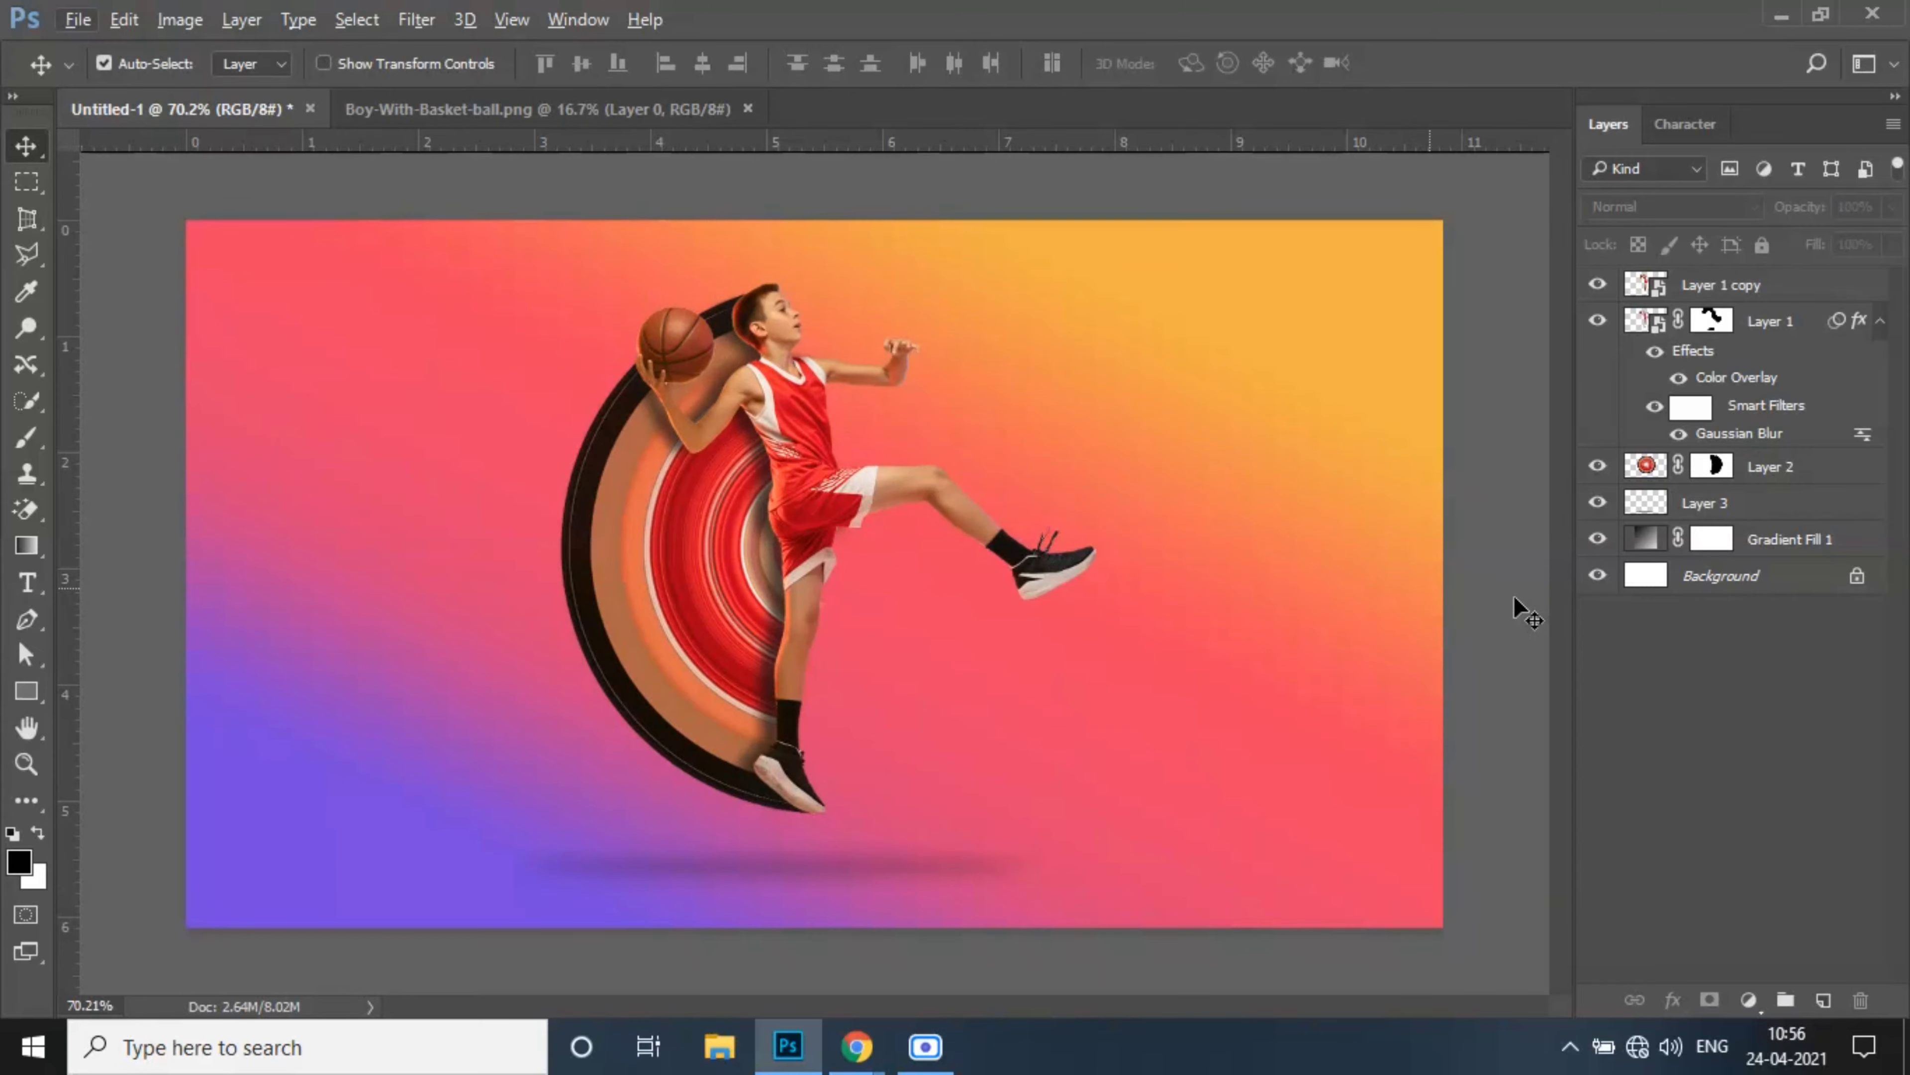